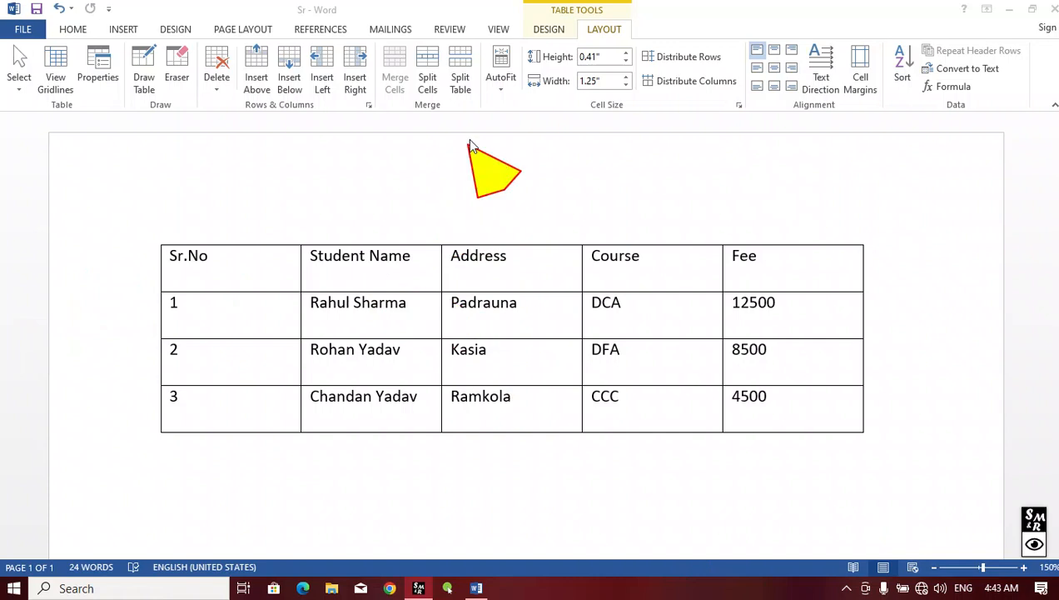
Step: Examine the table design and layout commands and the available table selection options
left_click(553, 33)
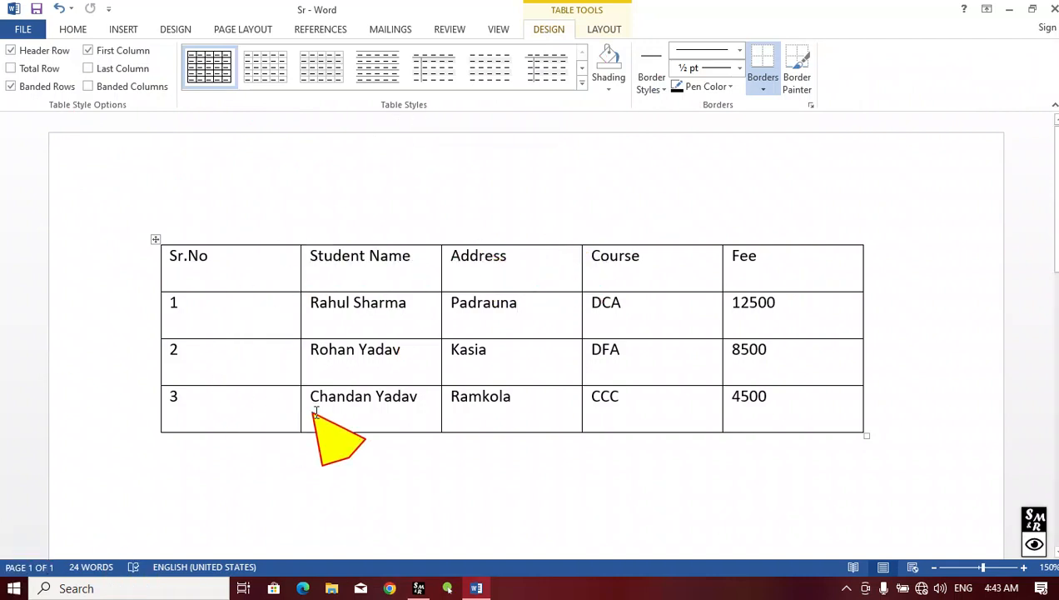
left_click(604, 29)
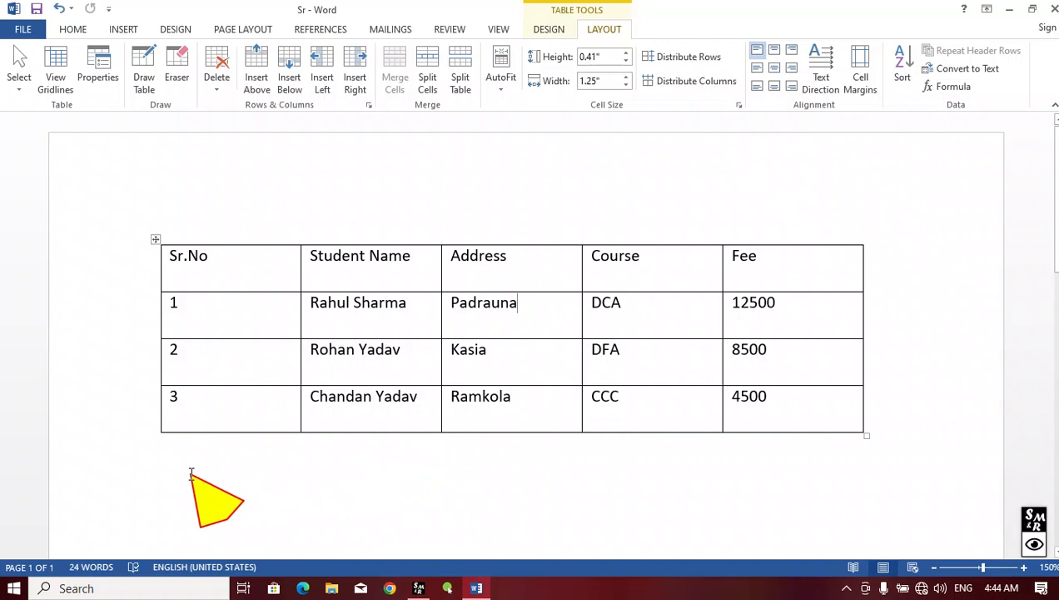
left_click(190, 471)
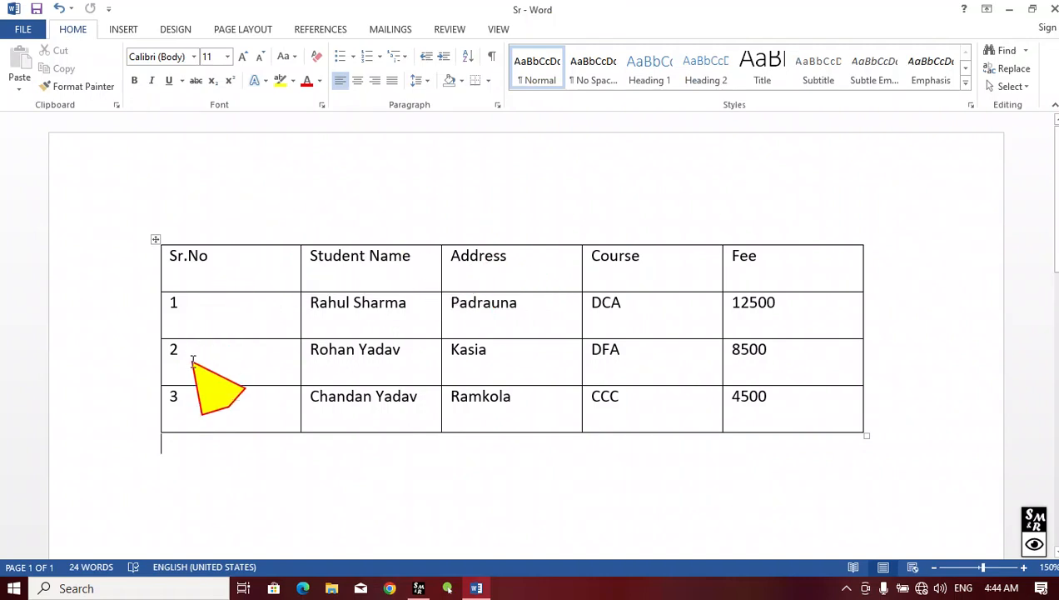
left_click(425, 262)
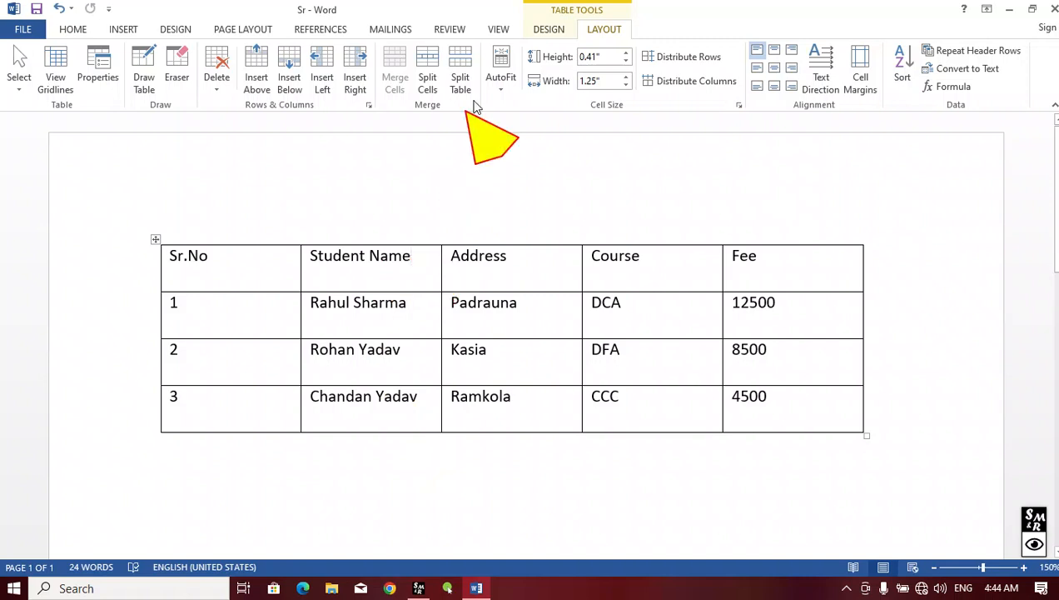
left_click(545, 29)
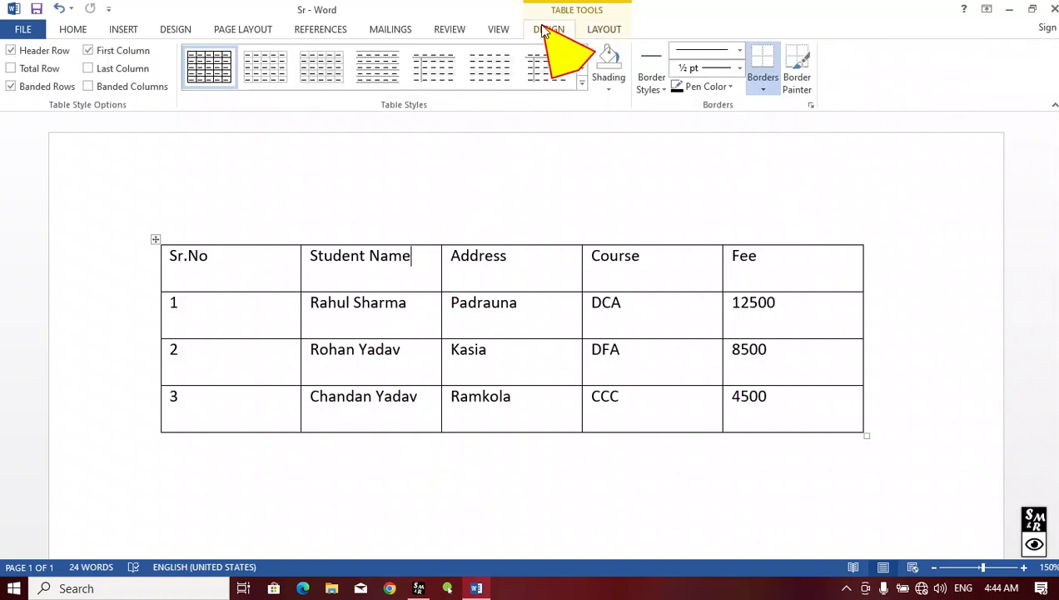
left_click(601, 29)
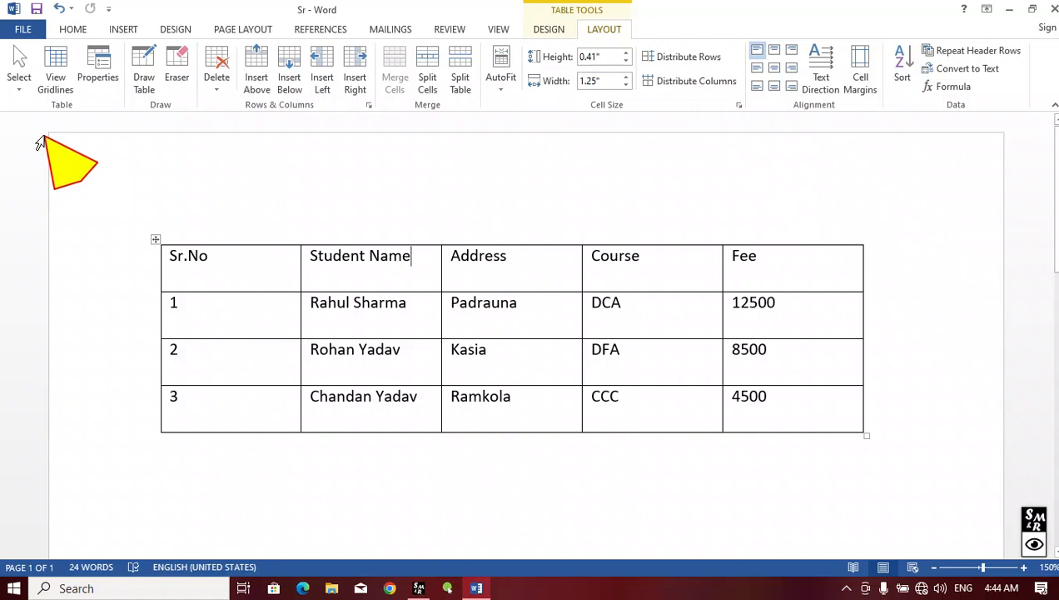
left_click(17, 91)
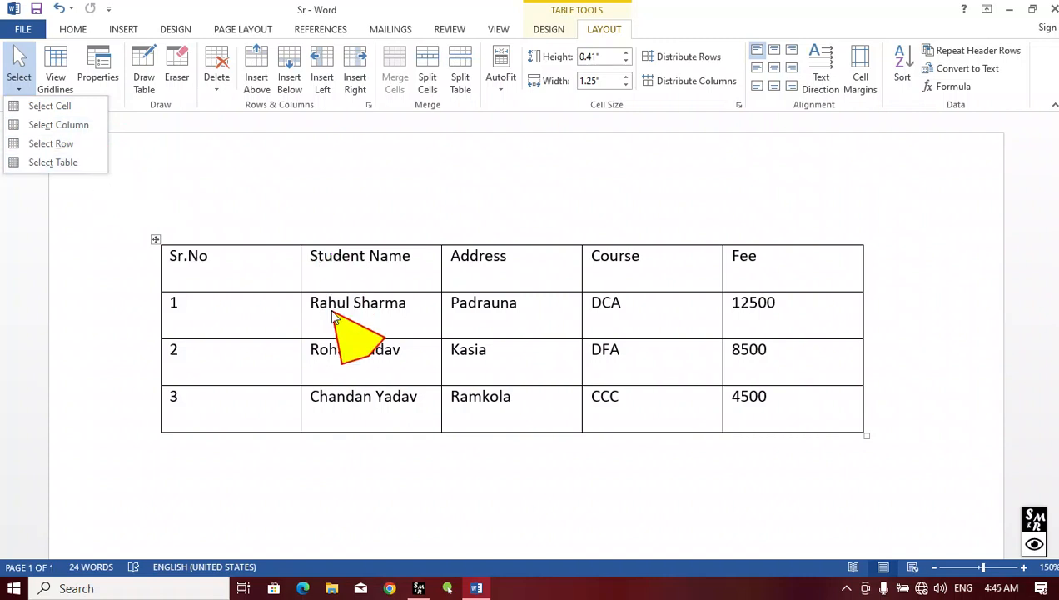
left_click(268, 264)
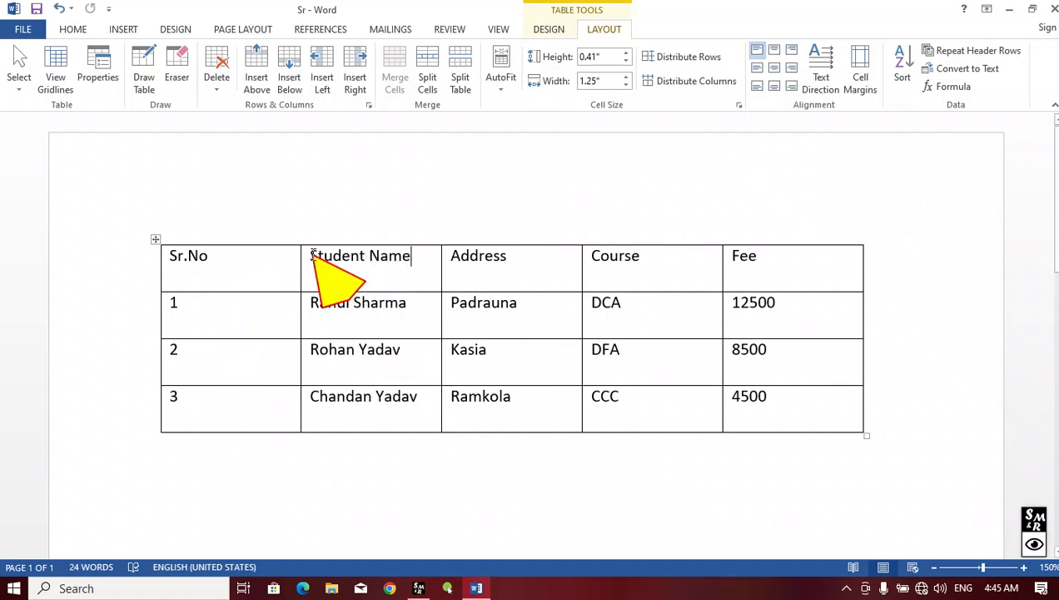
Step: Manually highlight the Student Name column, the Address column and the row with Sr.No 1 in turn, and clear the selection
left_click_drag(310, 255, 430, 399)
left_click_drag(453, 255, 528, 407)
left_click(466, 260)
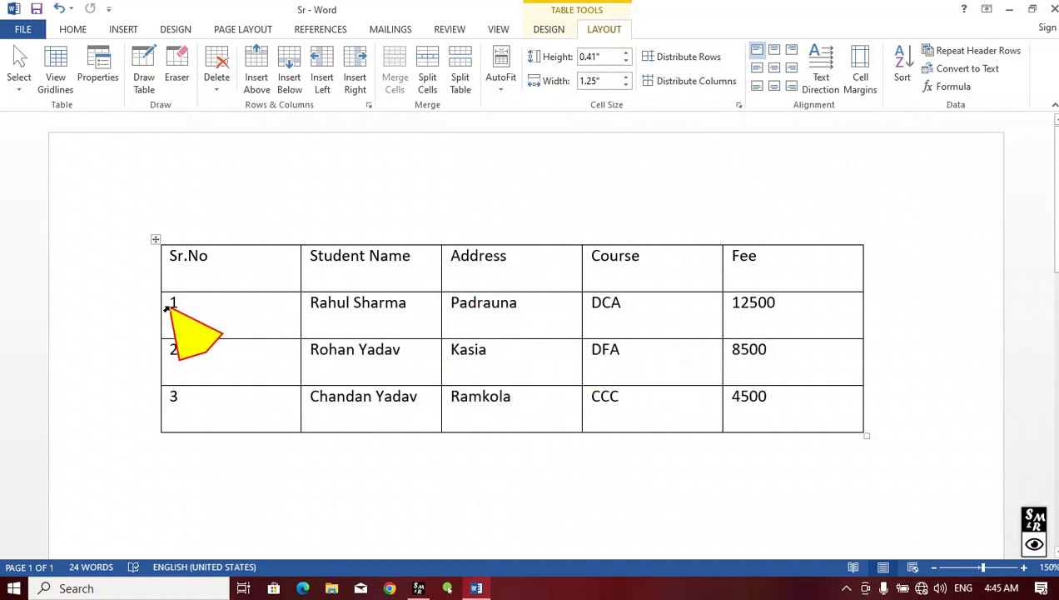
left_click_drag(166, 308, 787, 298)
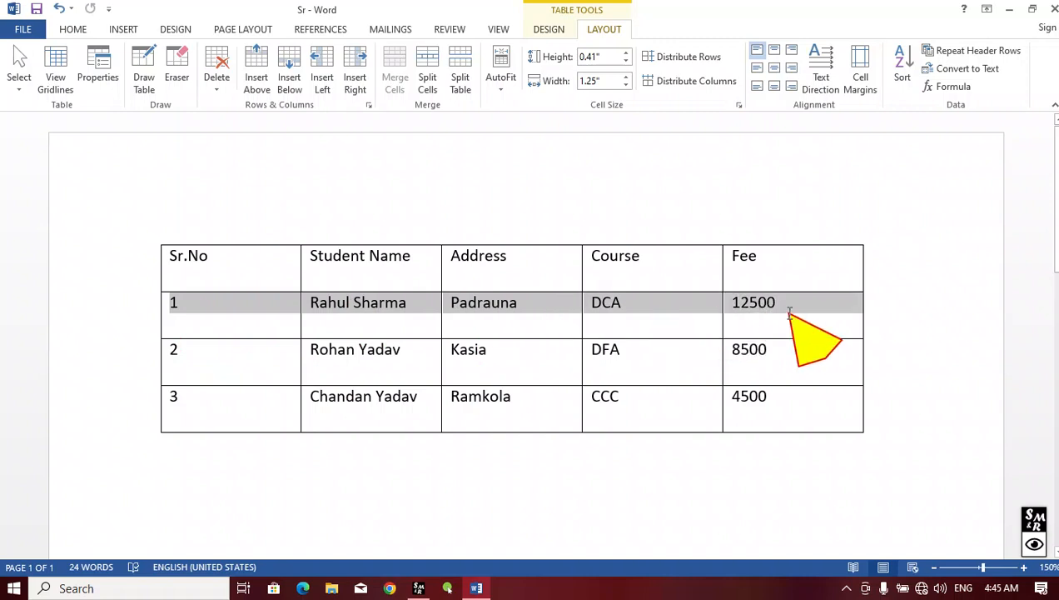
left_click(527, 320)
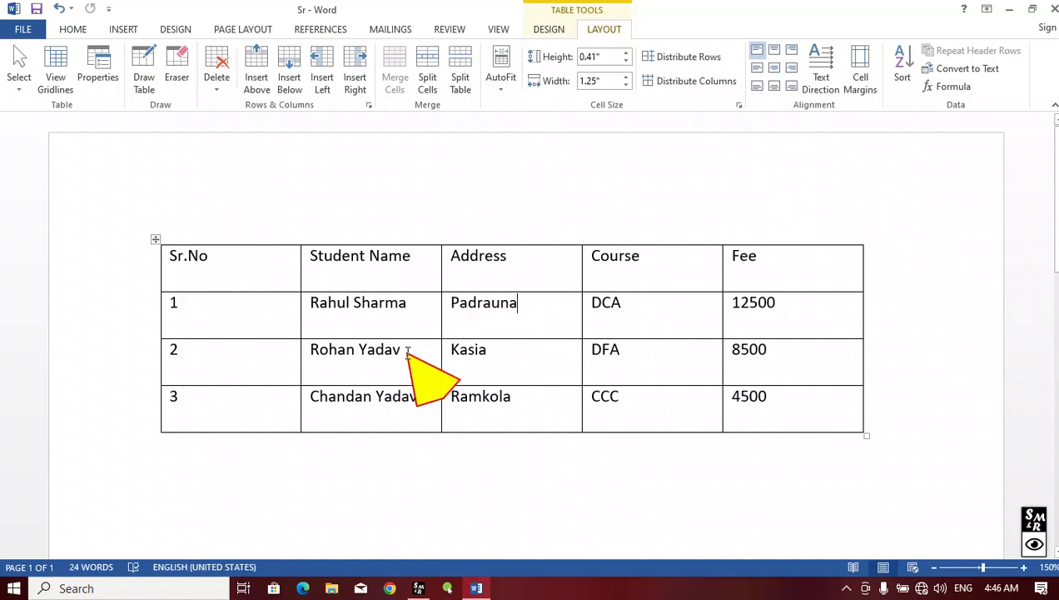
Step: Use Select Column on the Student Name column, and Select Row on the row with Sr.No 1
left_click(416, 305)
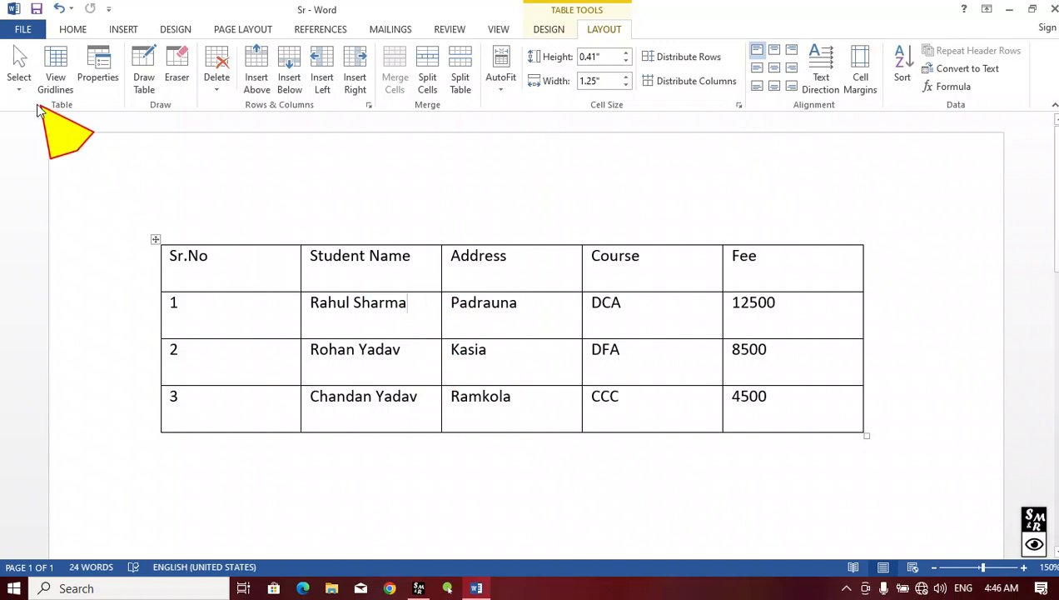
left_click(19, 81)
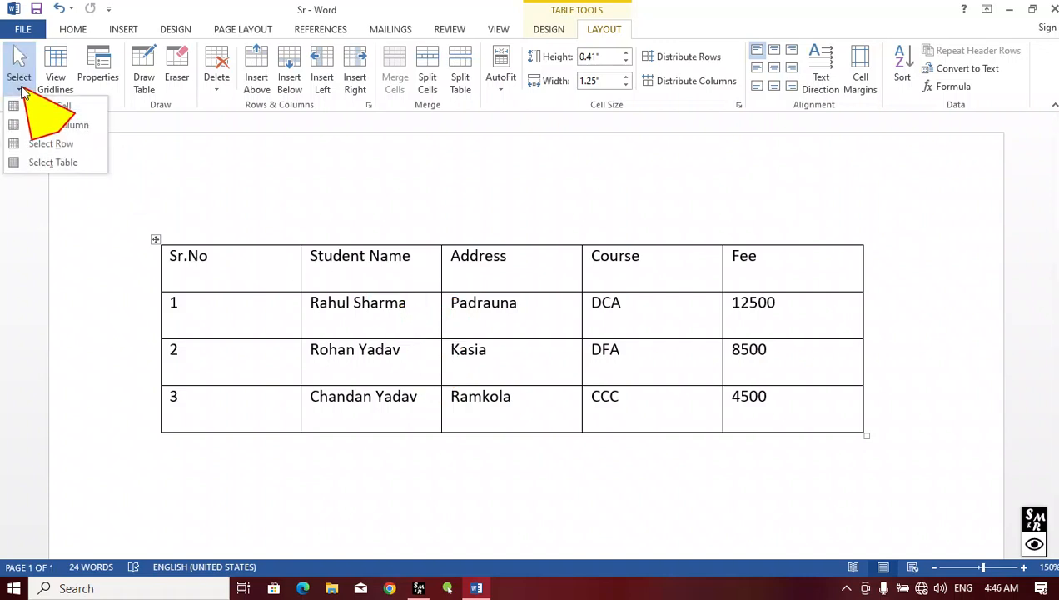
left_click(59, 124)
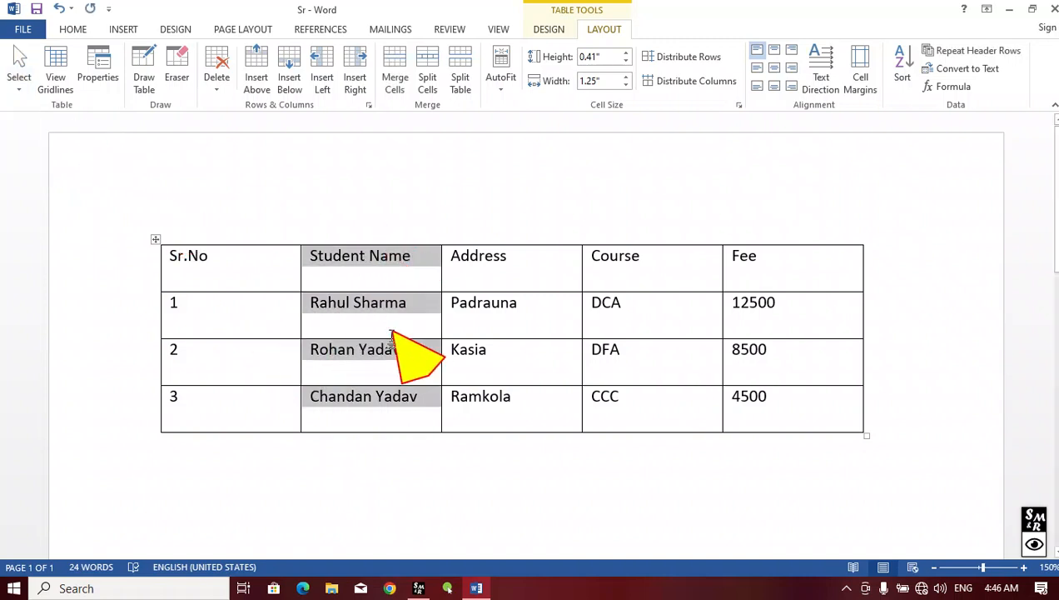
left_click(472, 333)
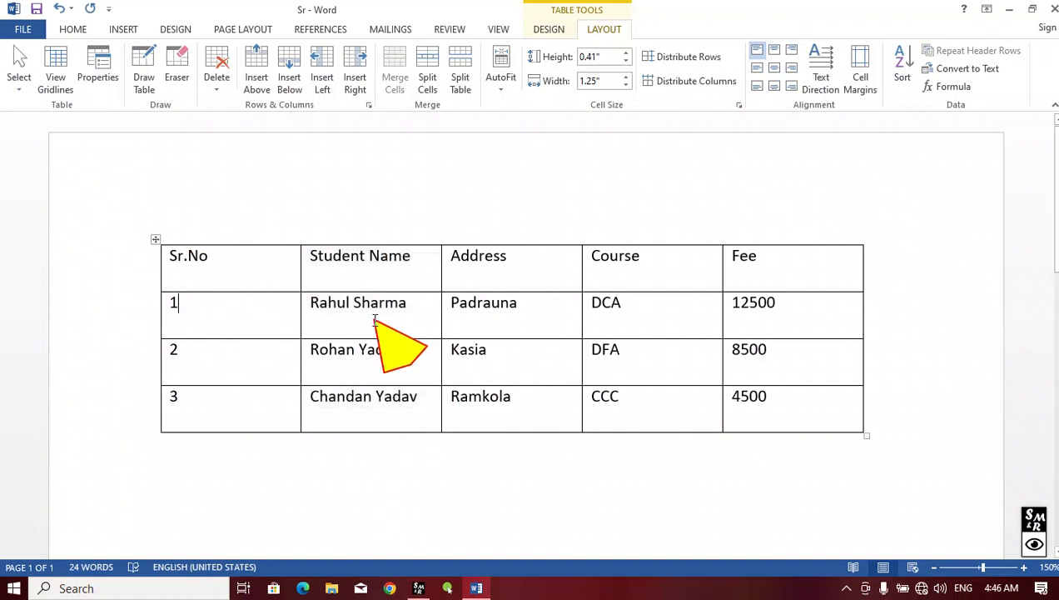
left_click(20, 83)
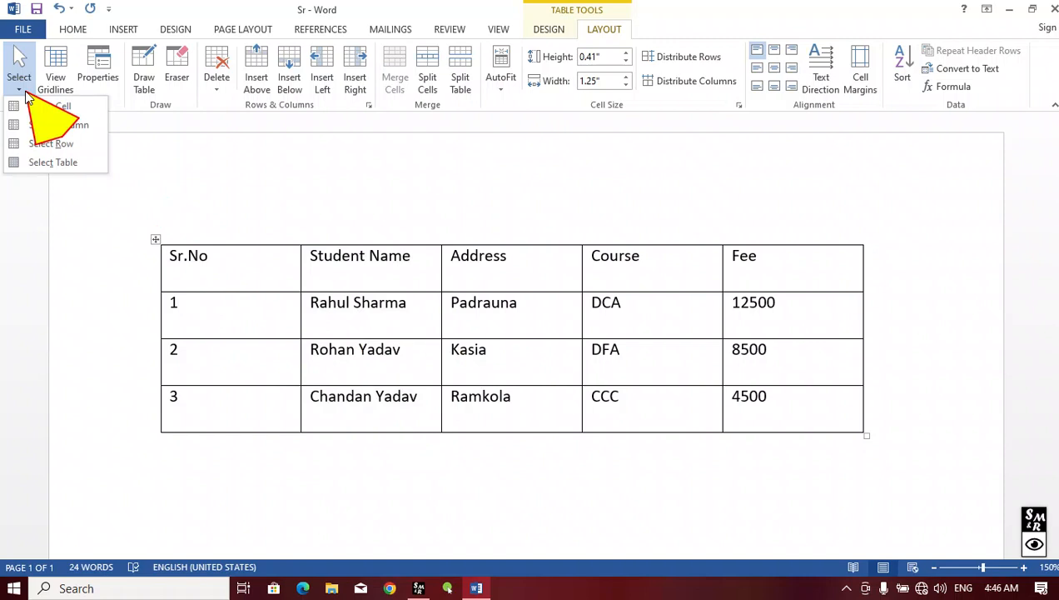
left_click(51, 144)
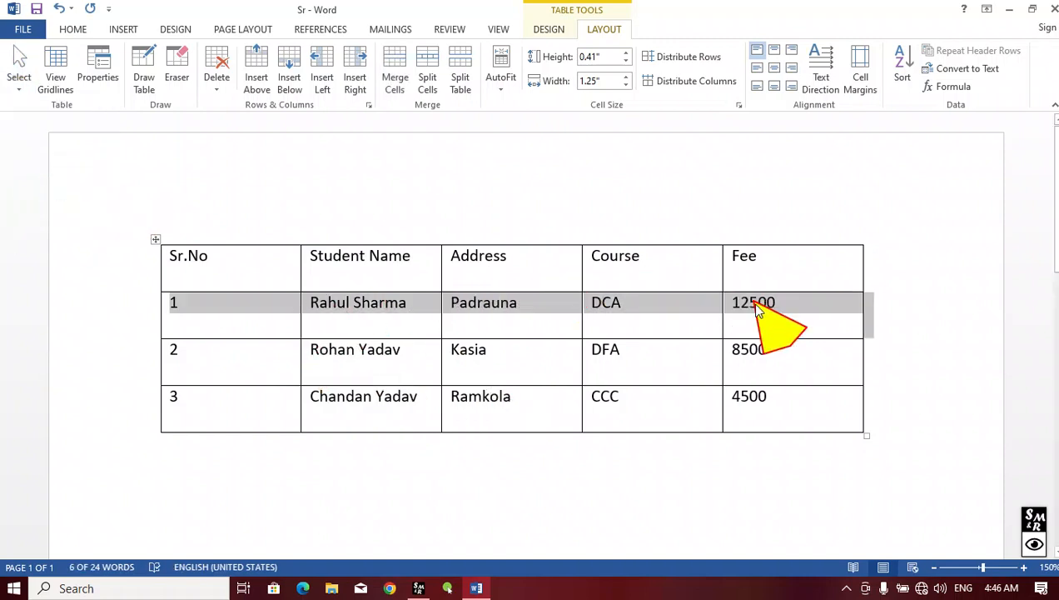
Step: Use Select Cell on the student name cell in row 1, and Select Table on the whole table, clearing the selection
left_click(352, 350)
left_click(413, 314)
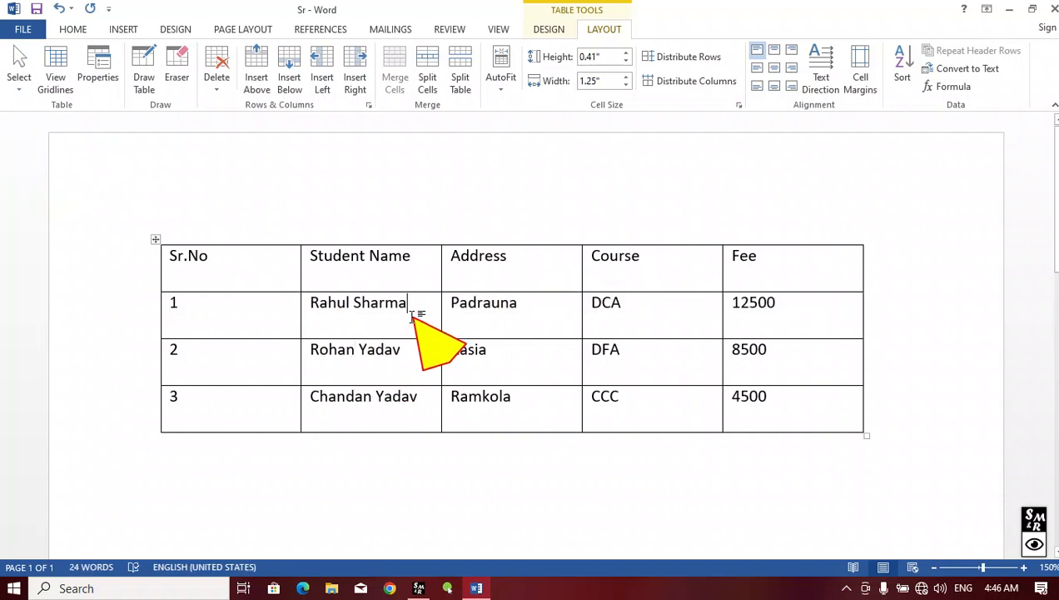
left_click(18, 79)
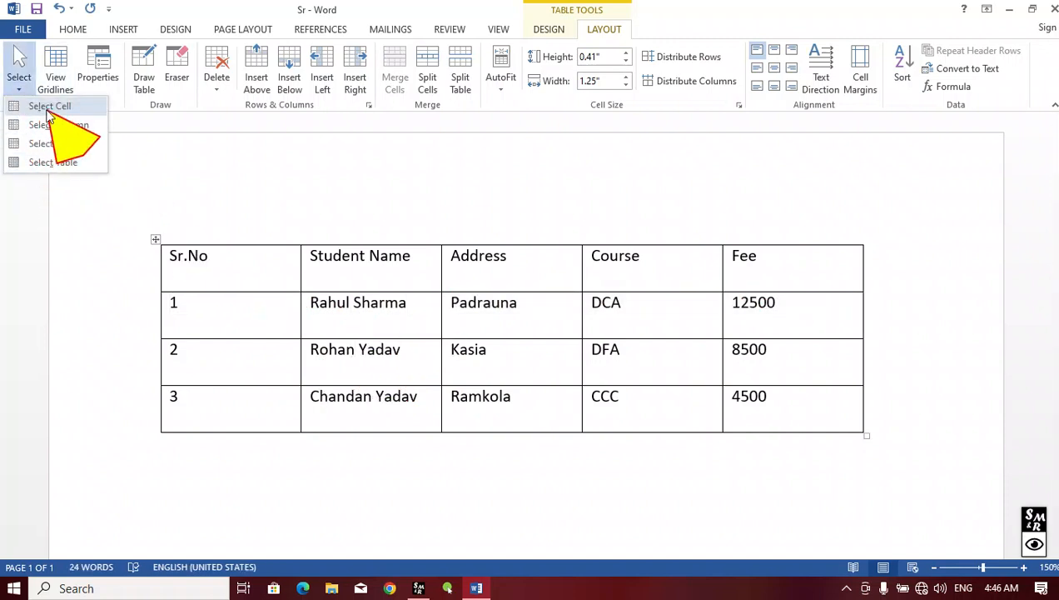
left_click(33, 107)
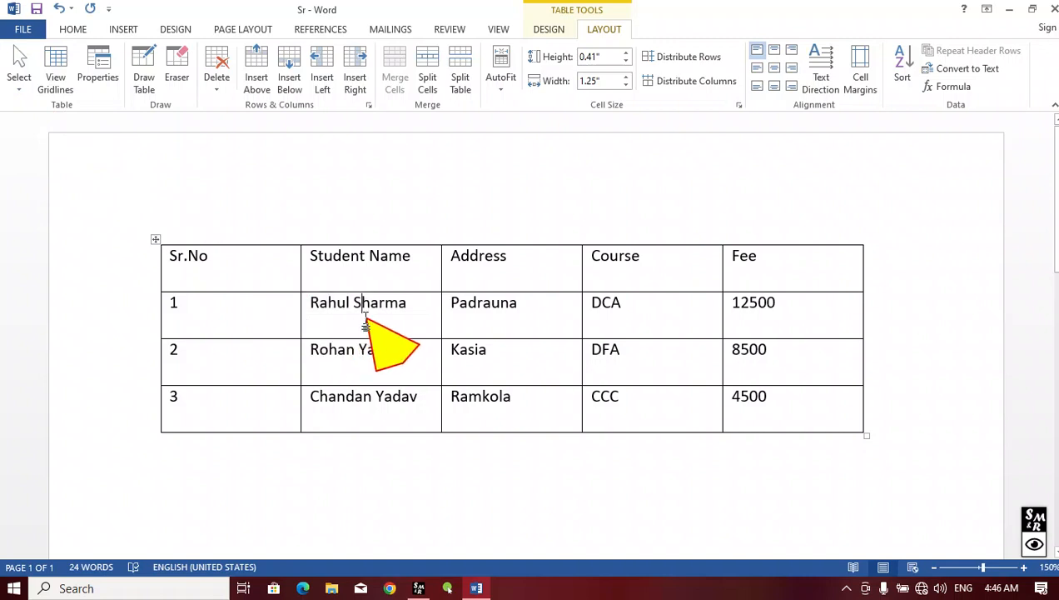
left_click(26, 94)
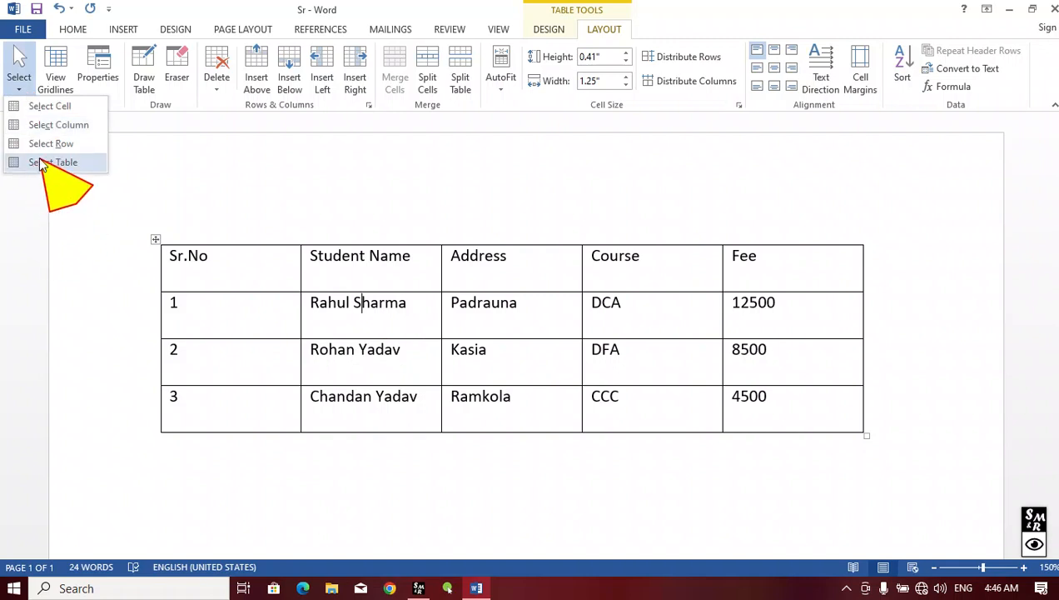
left_click(42, 163)
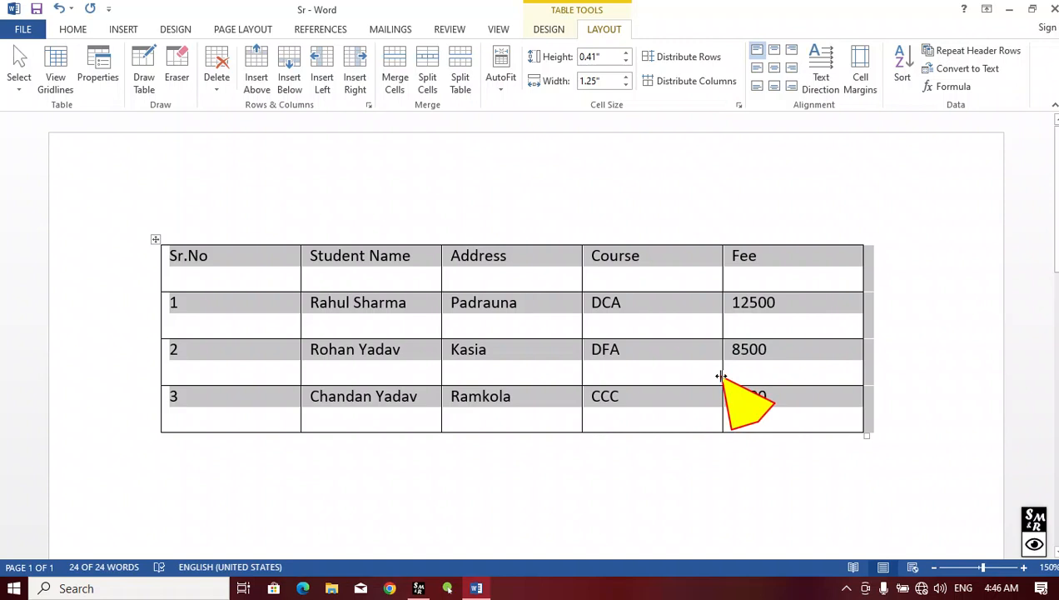
left_click(421, 314)
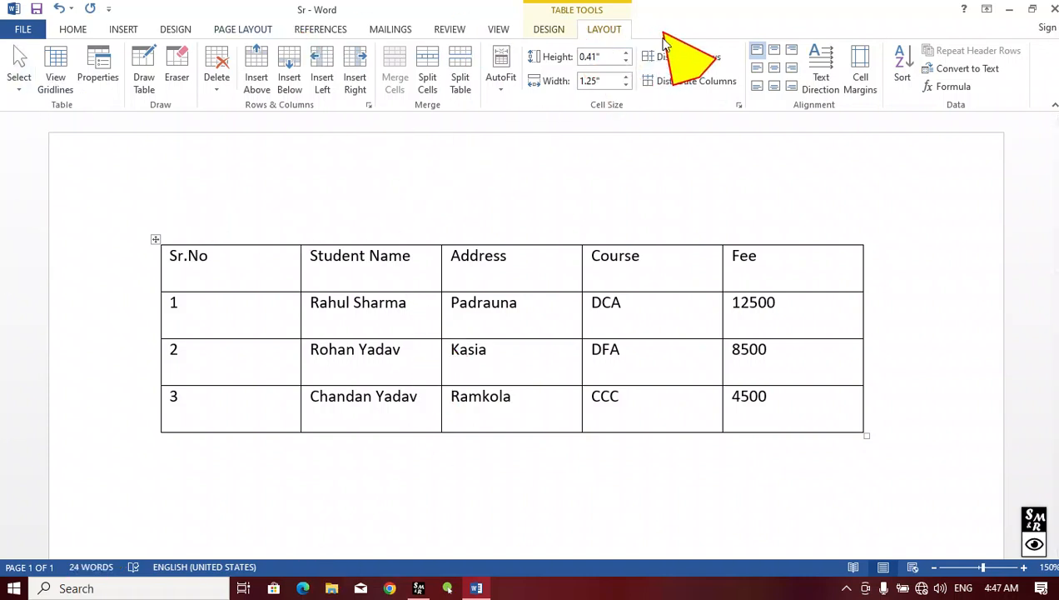
Step: Shrink the whole table proportionally to columns about 1.06" wide and rows about 0.28" high
left_click(19, 76)
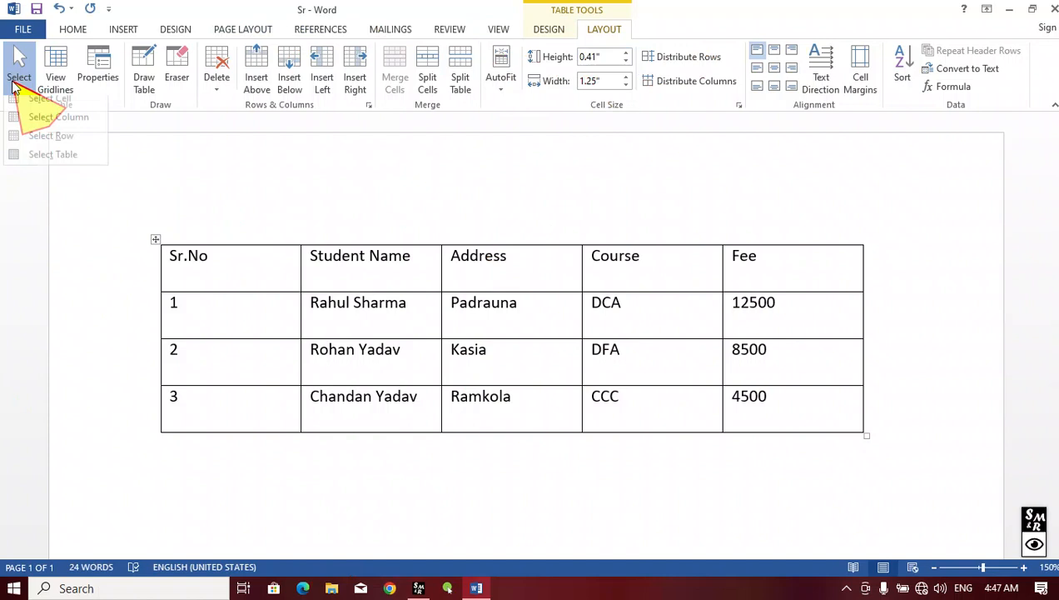
left_click(236, 264)
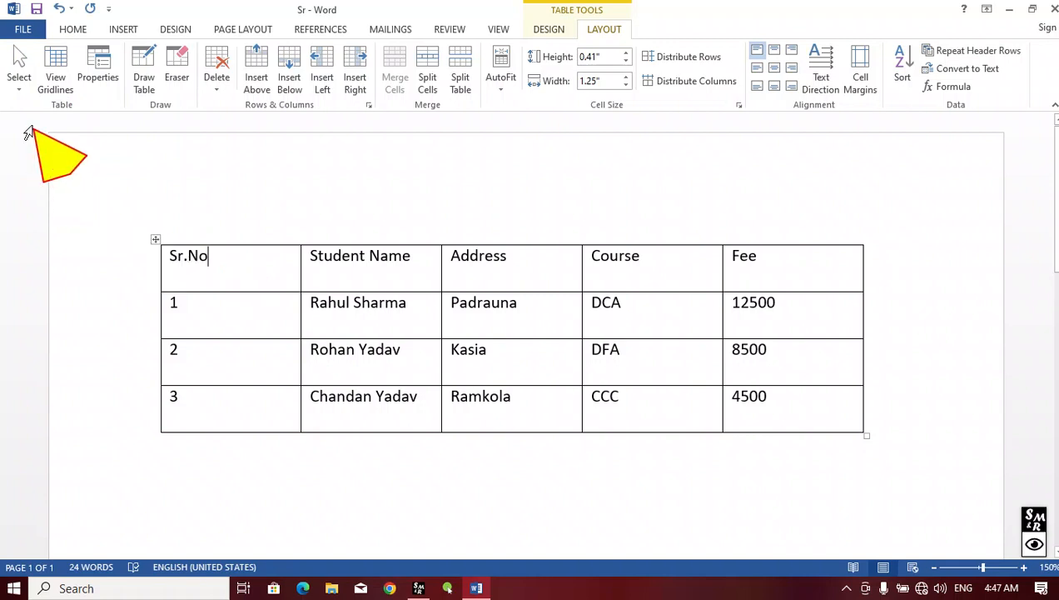
left_click(204, 251)
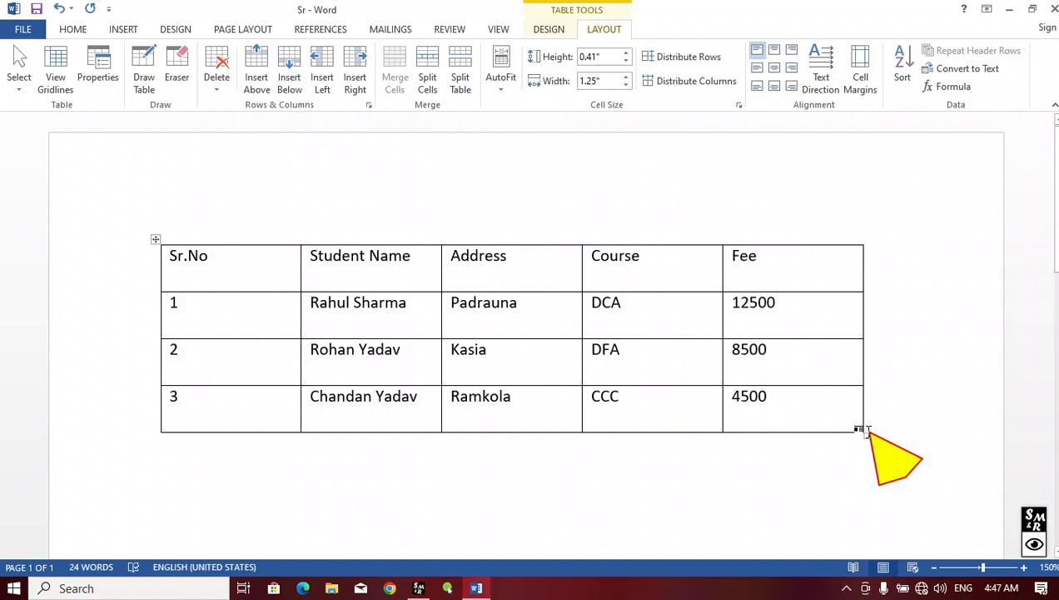
left_click_drag(866, 434, 754, 371)
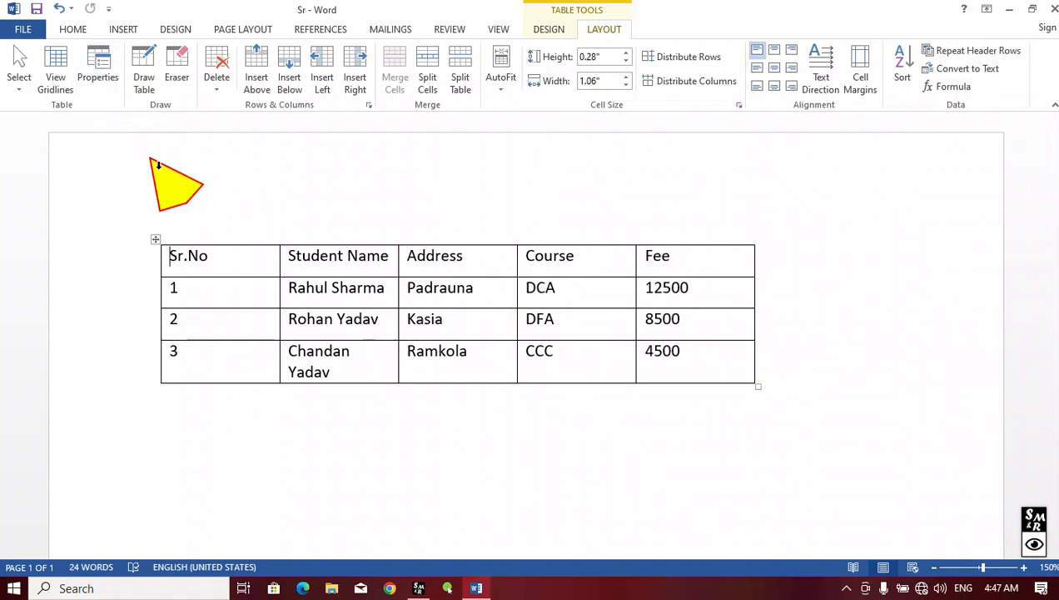
Step: Set the table's alignment to Center in the table properties
left_click(97, 70)
left_click_drag(446, 121, 725, 98)
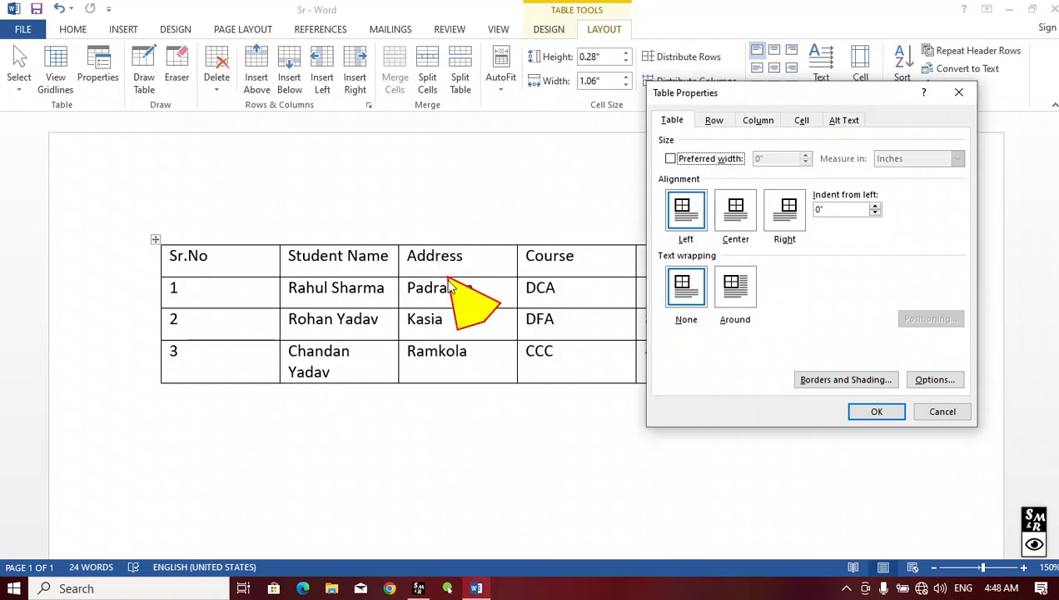
left_click_drag(747, 100, 115, 71)
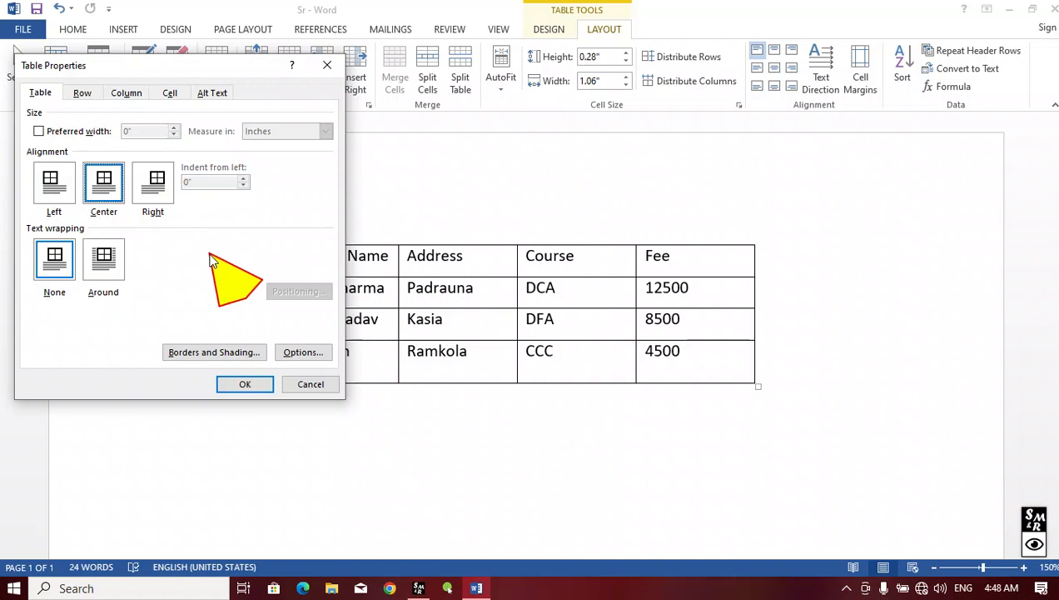
left_click(246, 385)
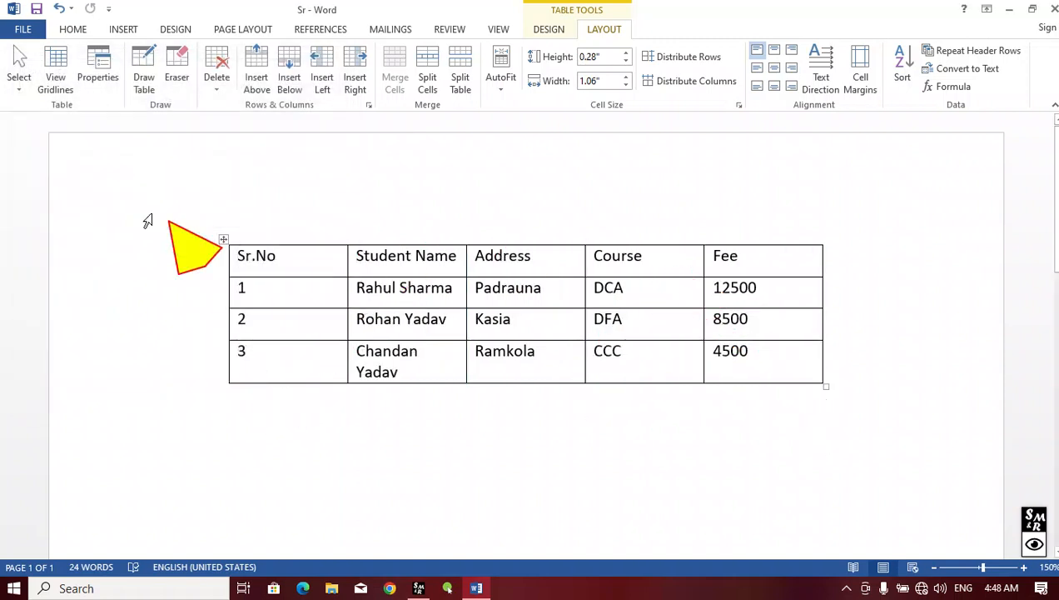
Step: Set the table's alignment to Right in the table properties
left_click(100, 75)
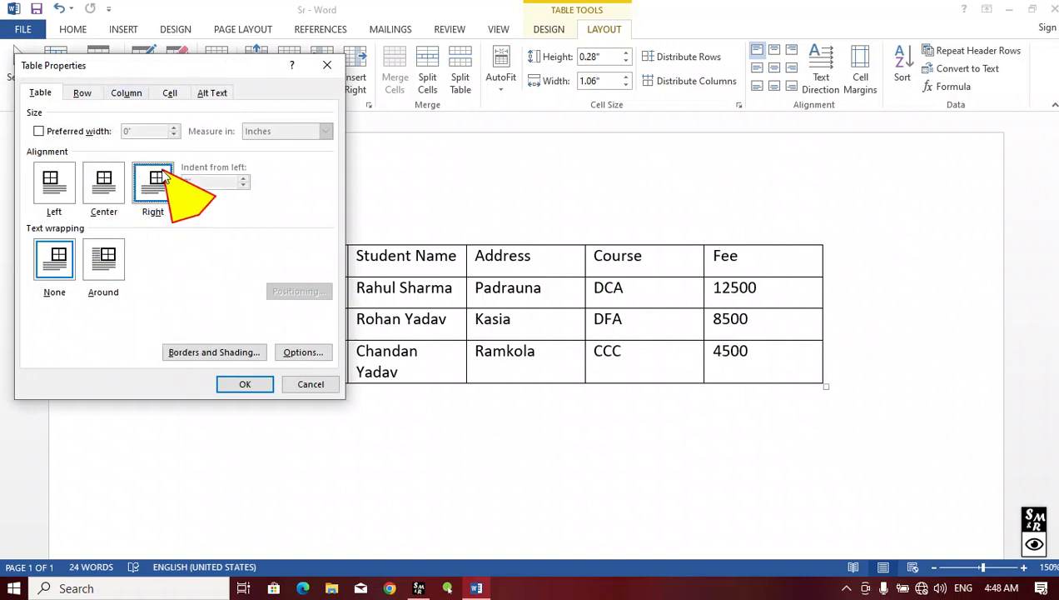
left_click(260, 377)
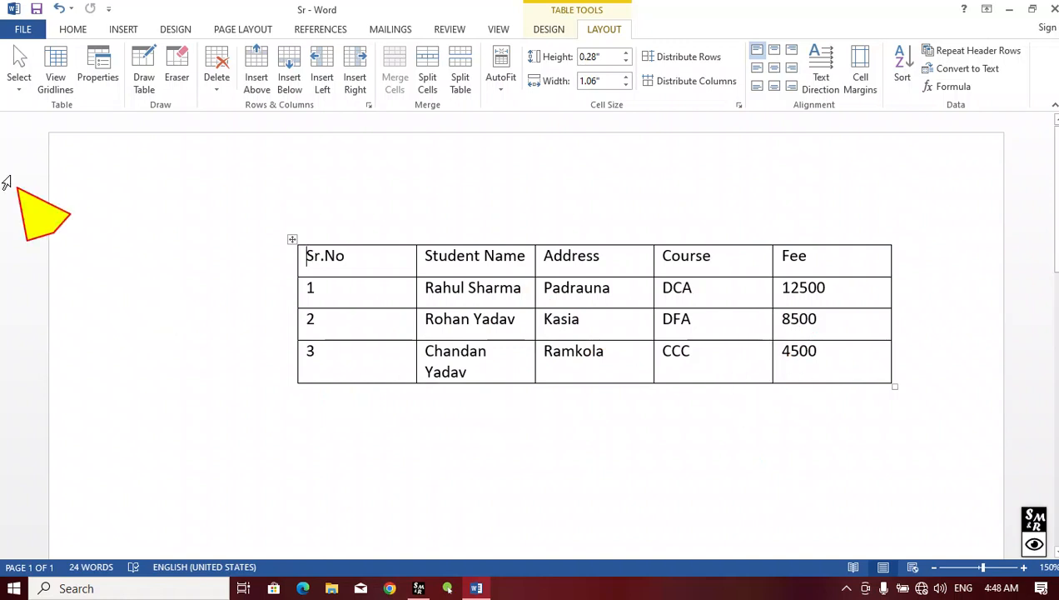
Step: Examine the row height, column width, cell alignment and table settings in the table properties, leaving them as they are
left_click(87, 58)
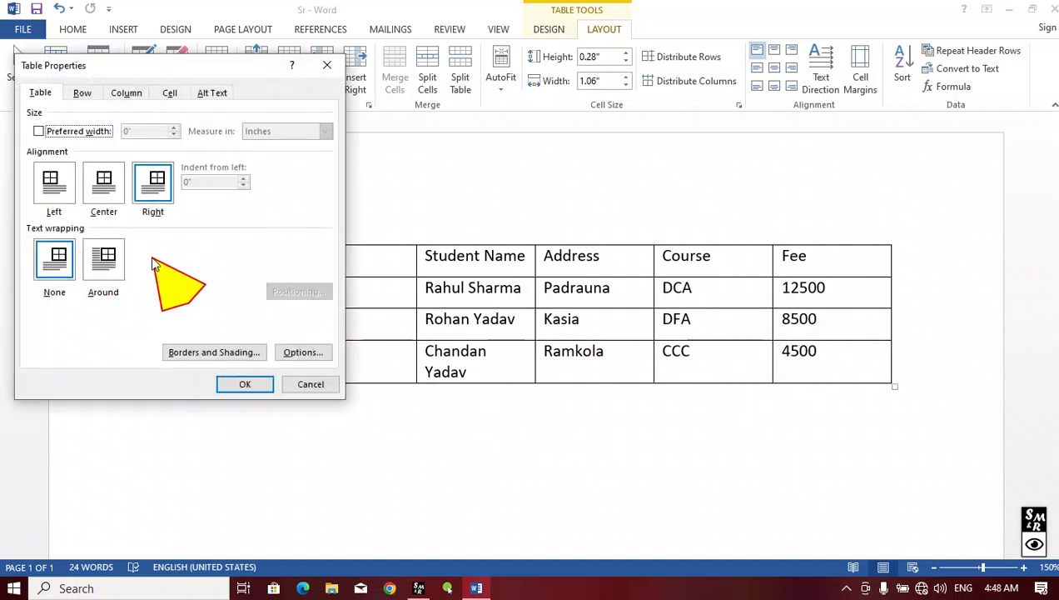
left_click(81, 94)
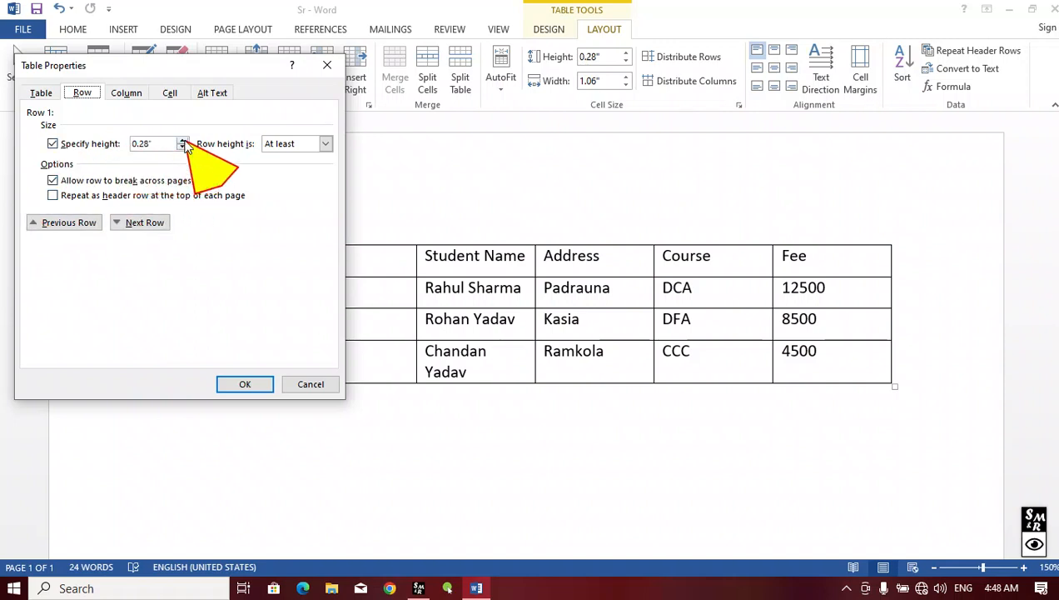
left_click(127, 92)
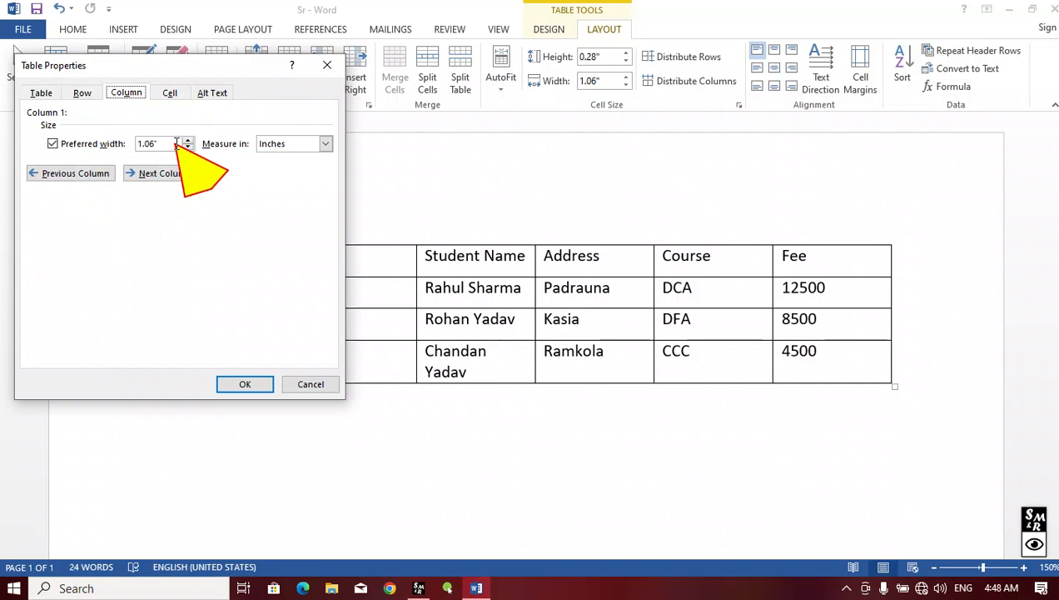
left_click(170, 92)
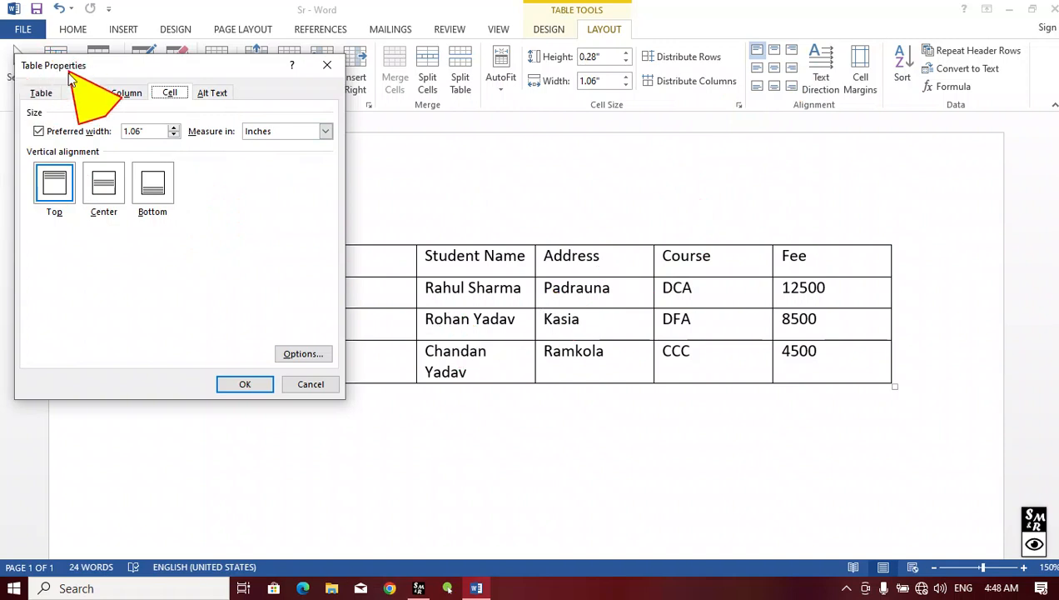
left_click(40, 92)
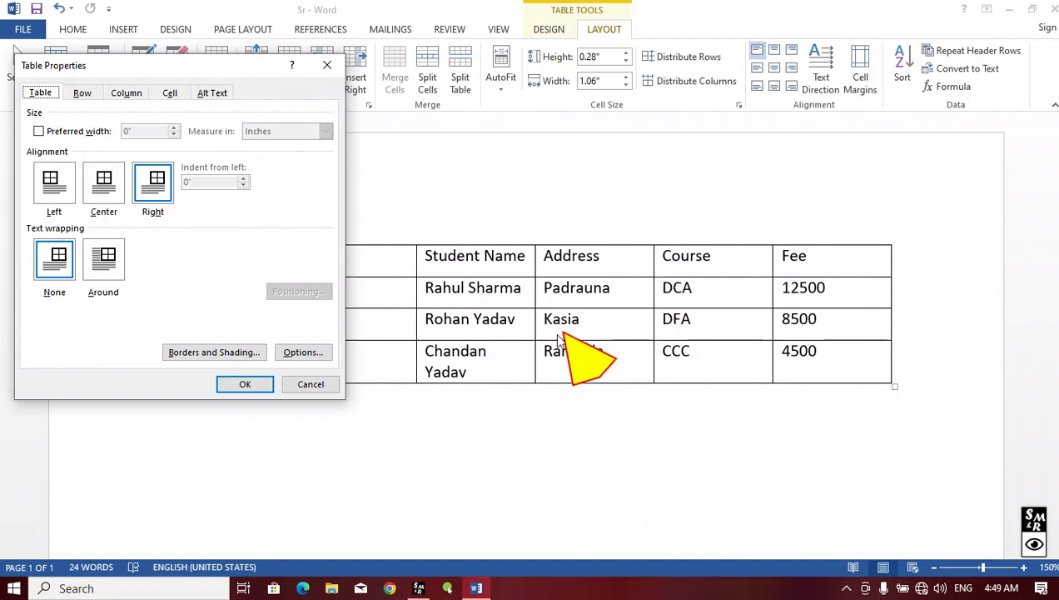
left_click(323, 67)
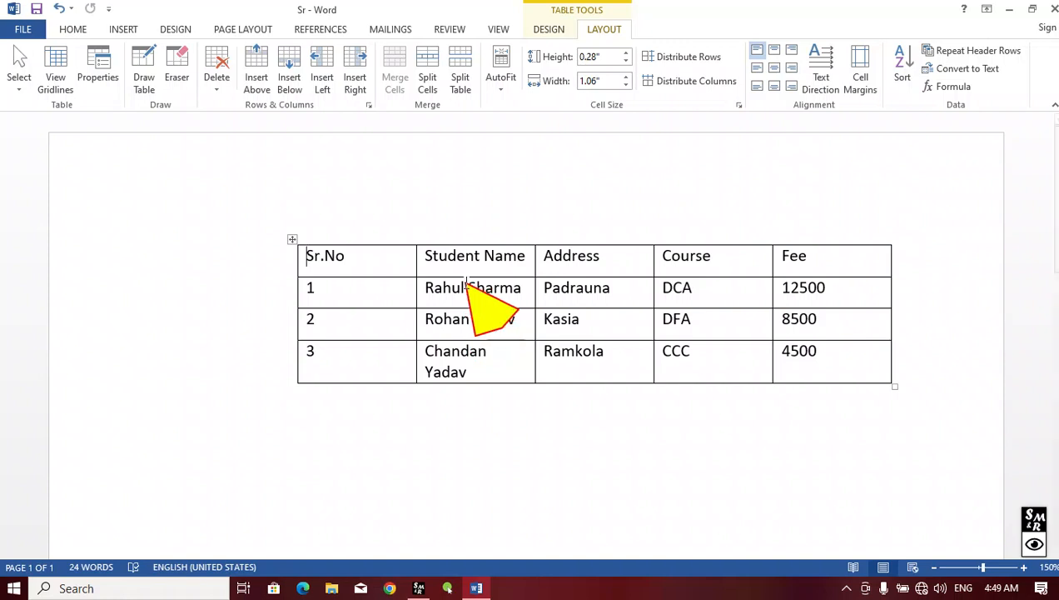
Step: Draw a new table about 1.3" high below the student table with Draw Table, dividing it into five columns
left_click(144, 75)
scroll(332, 319, "down", 4)
mouse_move(257, 217)
left_mouse_down()
mouse_move(384, 336)
mouse_move(827, 329)
mouse_move(859, 364)
left_mouse_up()
left_click_drag(314, 217, 315, 337)
left_click_drag(421, 215, 422, 360)
left_click_drag(534, 215, 541, 358)
left_click_drag(680, 213, 678, 360)
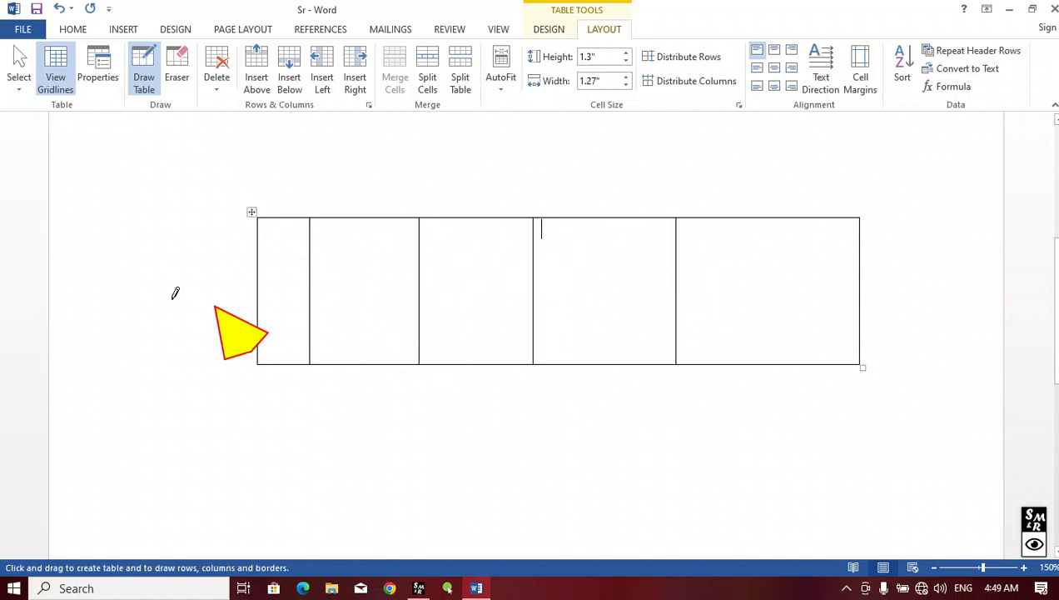
Step: Draw three horizontal lines across the new table to divide it into four rows
left_click_drag(259, 234, 858, 241)
left_click_drag(260, 348, 856, 356)
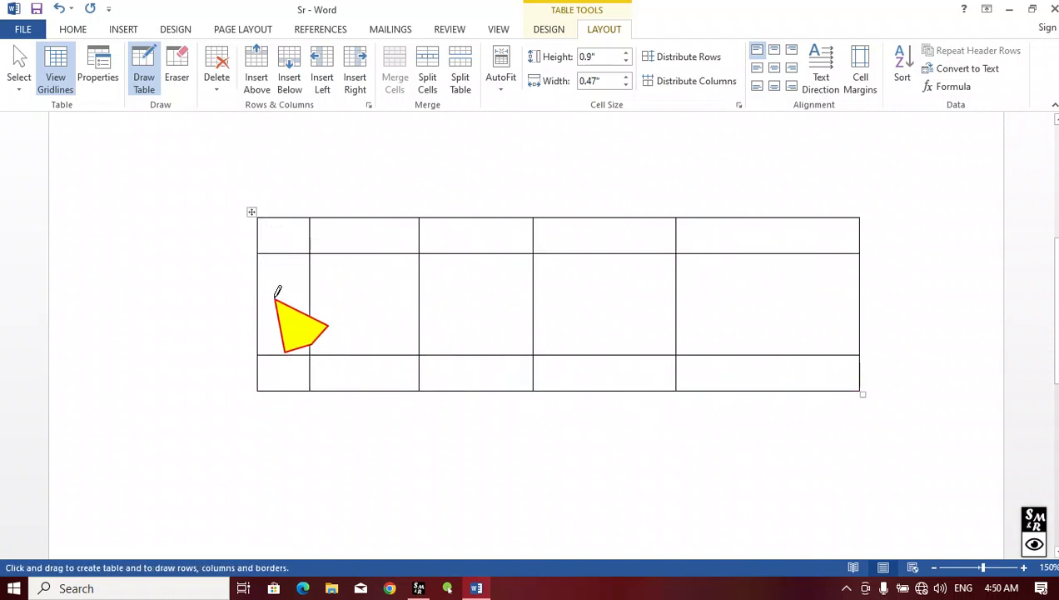
left_click_drag(261, 284, 850, 288)
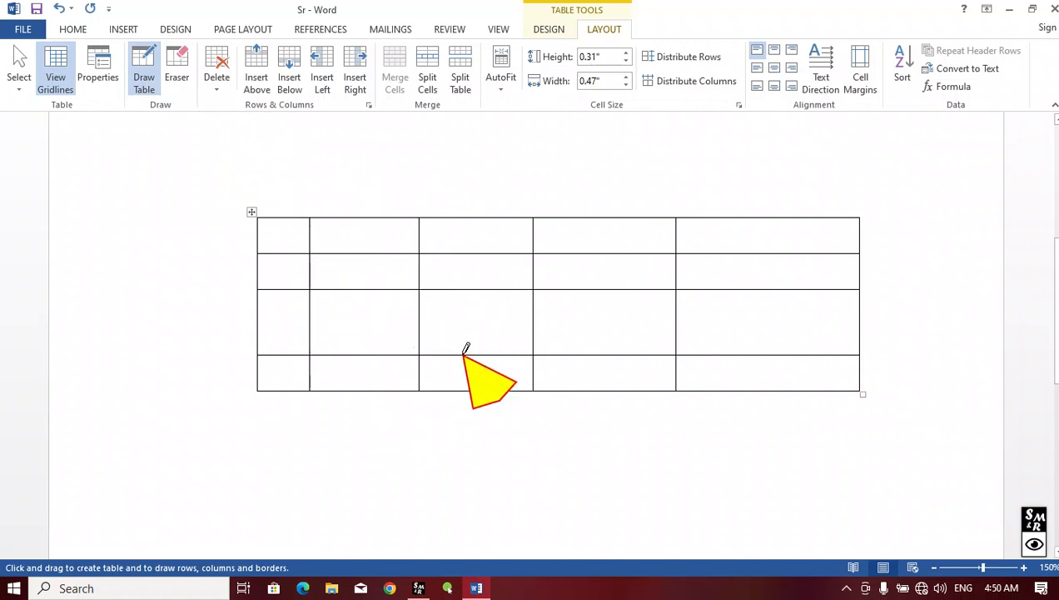
Step: Draw an extra row directly beneath the student table, divide it into three cells and split it into two rows
scroll(456, 340, "up", 6)
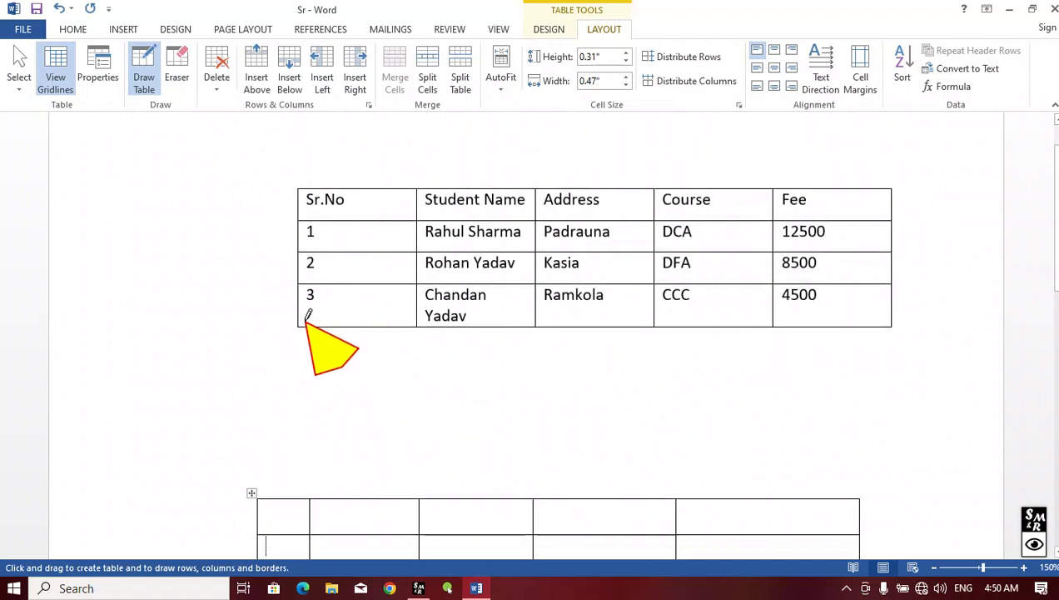
mouse_move(300, 327)
left_mouse_down()
mouse_move(300, 344)
mouse_move(477, 362)
mouse_move(880, 348)
mouse_move(893, 360)
left_mouse_up()
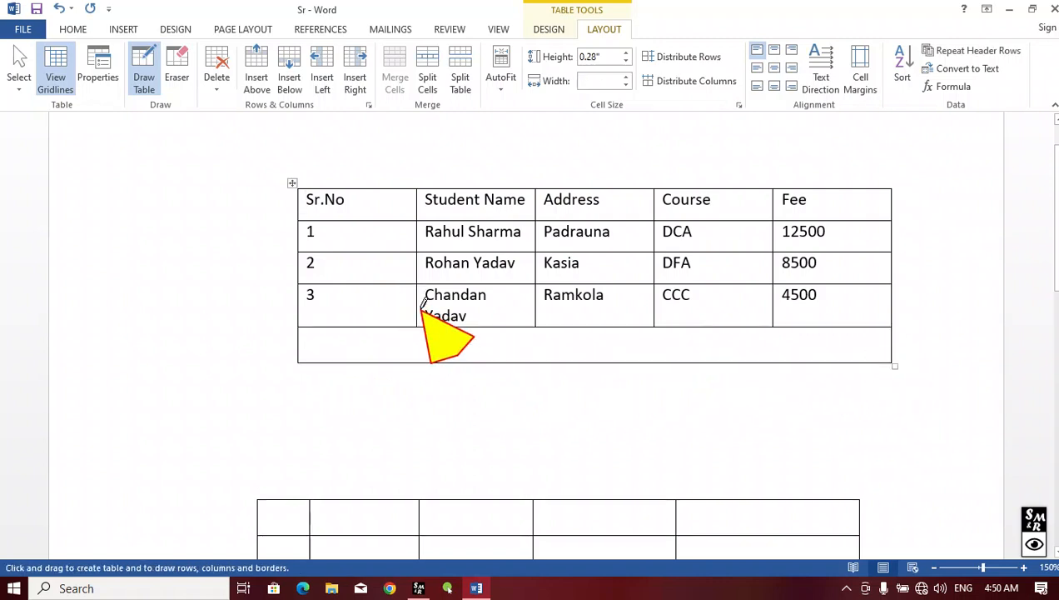
left_click_drag(488, 327, 488, 359)
left_click_drag(731, 325, 728, 362)
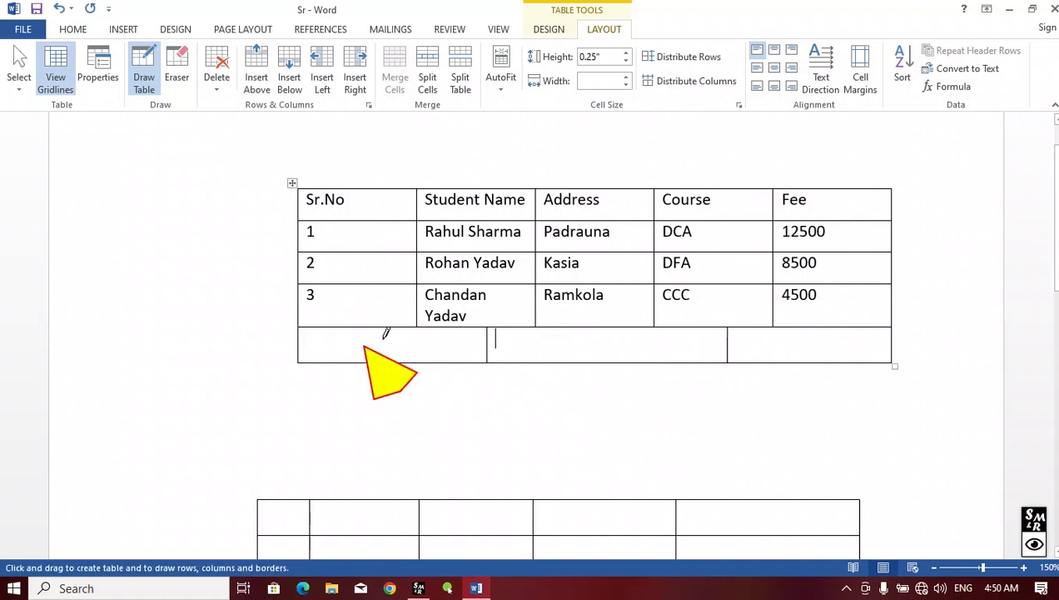
left_click_drag(301, 335, 866, 343)
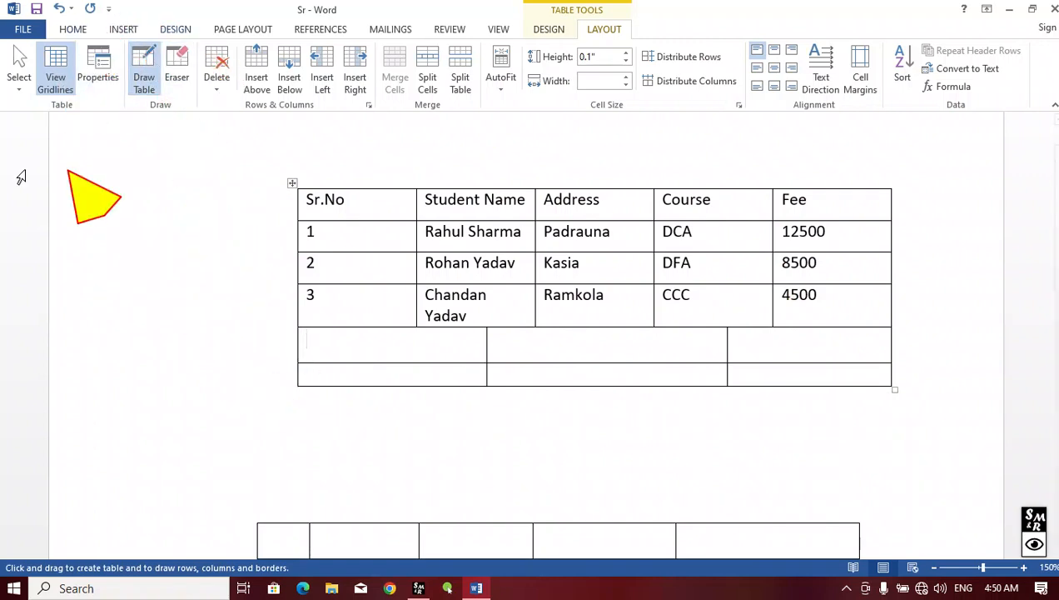
Step: Erase the entire separately drawn five-column table with the Eraser
left_click(170, 71)
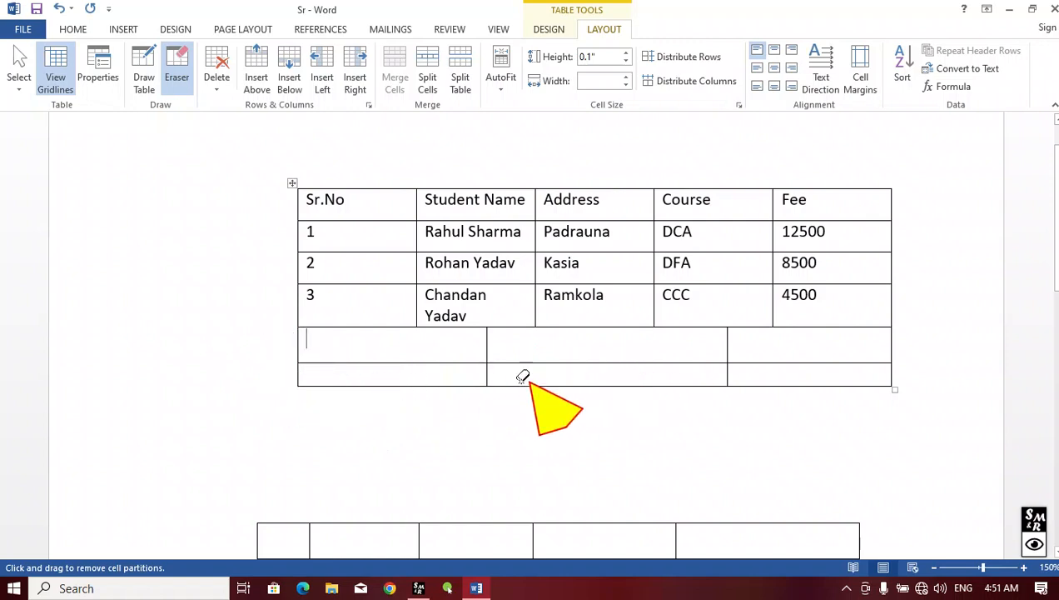
scroll(523, 376, "down", 3)
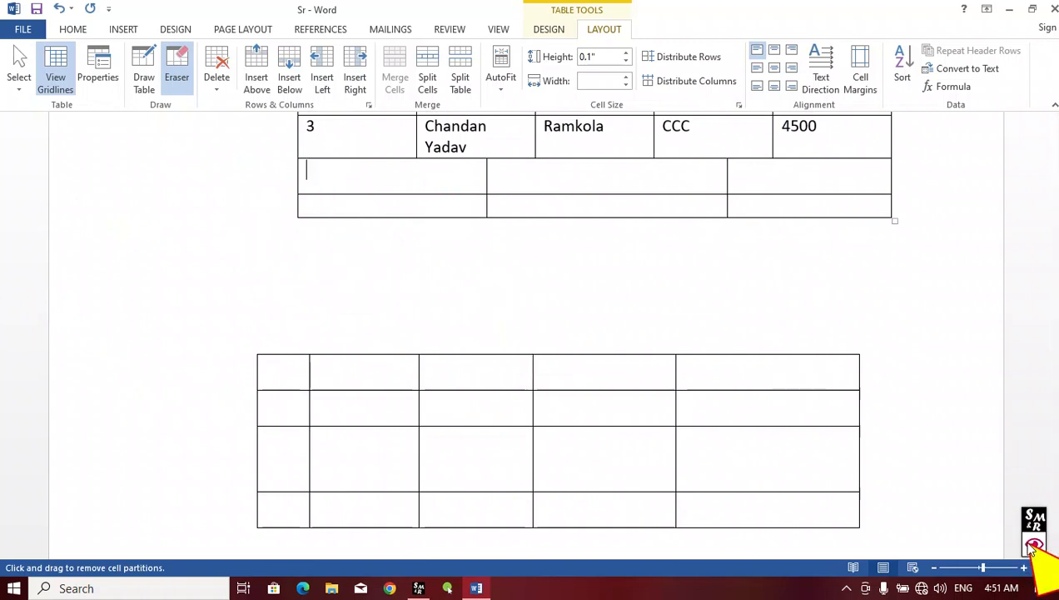
mouse_move(1031, 525)
left_mouse_down()
mouse_move(755, 507)
mouse_move(848, 493)
mouse_move(1017, 509)
left_mouse_up()
left_click(853, 522)
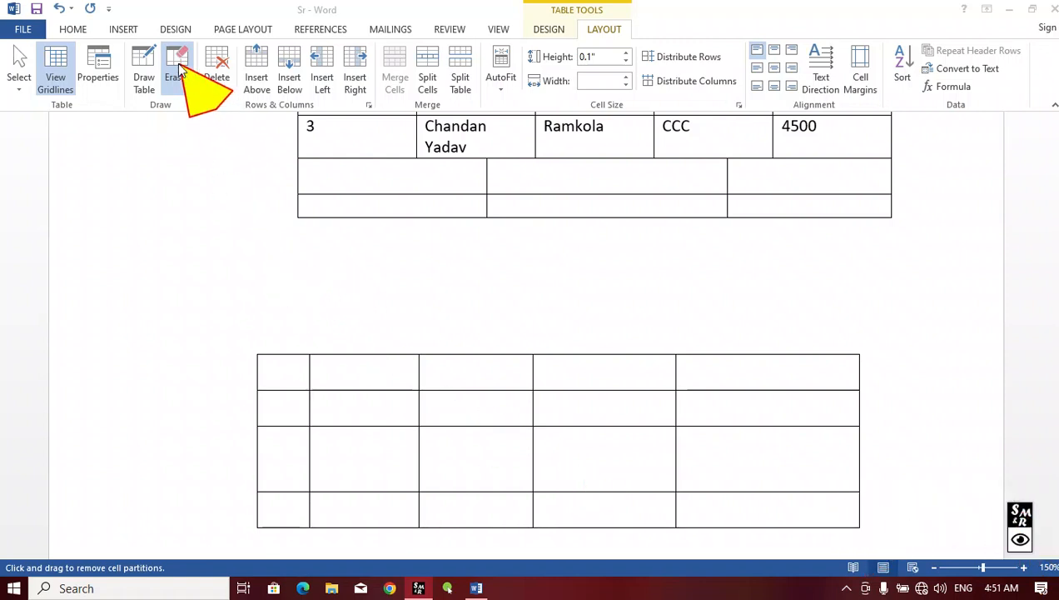
mouse_move(223, 313)
left_mouse_down()
mouse_move(512, 428)
mouse_move(818, 479)
mouse_move(879, 521)
mouse_move(879, 533)
left_mouse_up()
Step: Erase the two rows added beneath the student table, starting with the dividing line in the middle and first cells
scroll(372, 378, "up", 3)
left_click_drag(261, 304, 898, 402)
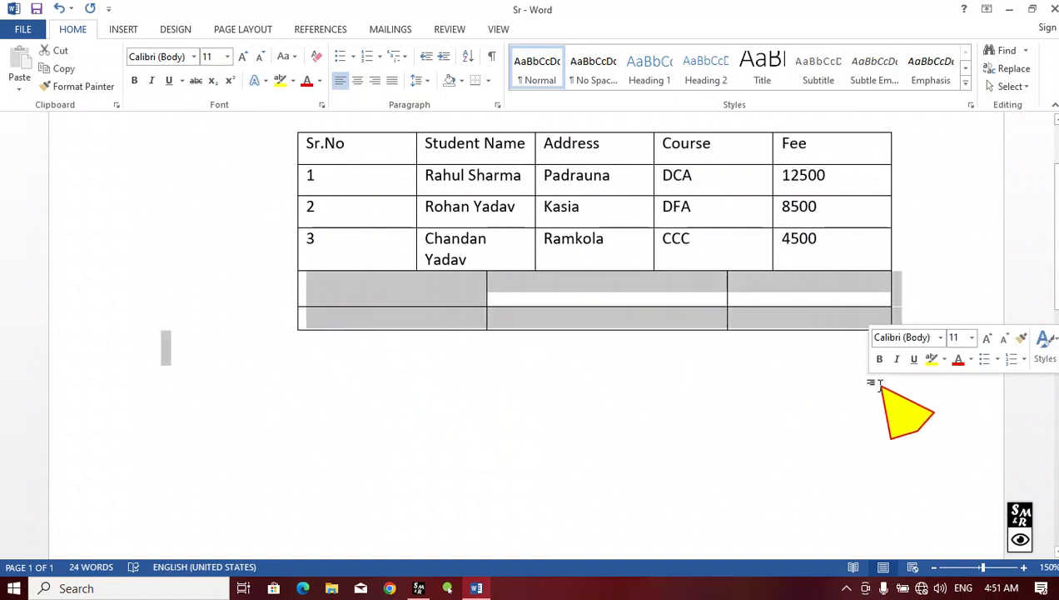
left_click(745, 359)
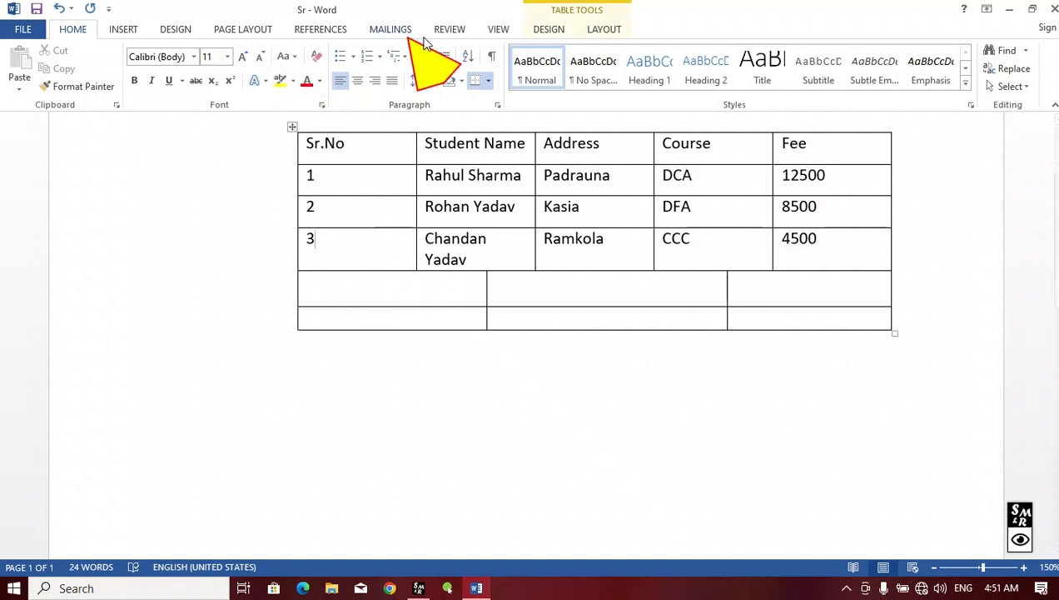
left_click(601, 29)
left_click(177, 70)
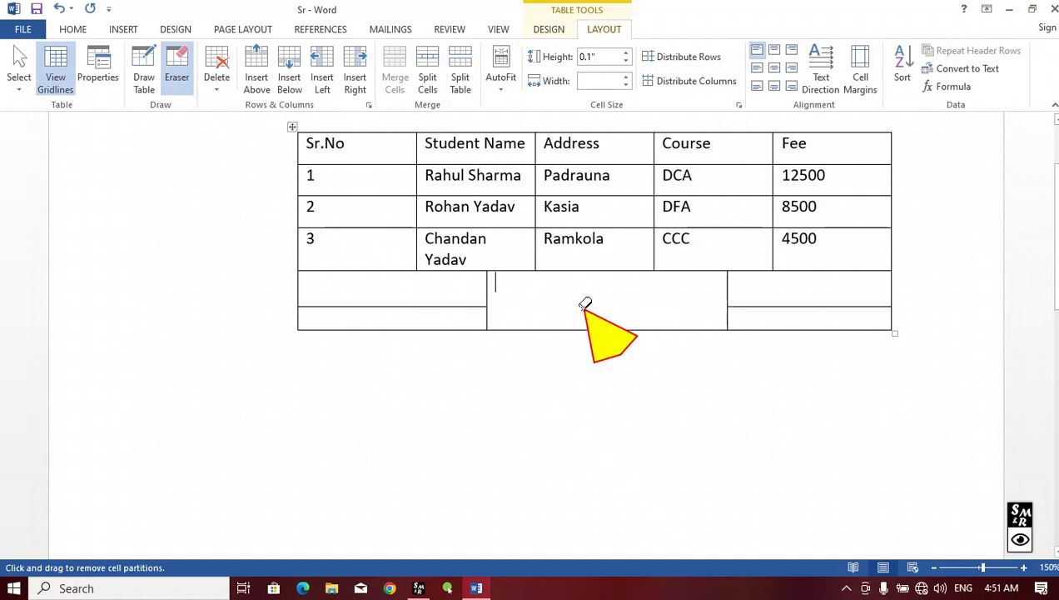
left_click(393, 308)
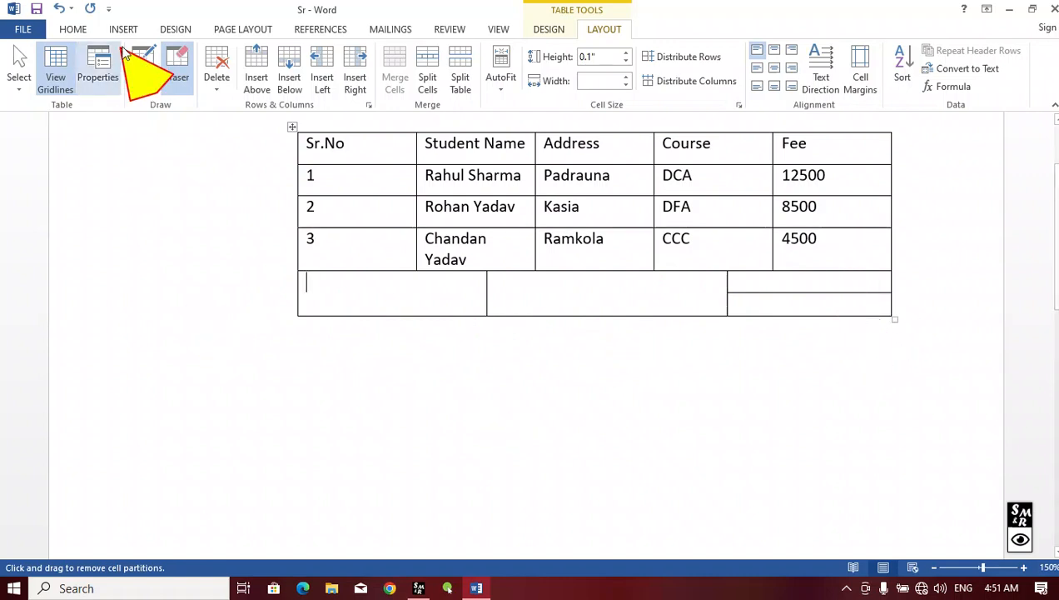
mouse_move(264, 271)
left_mouse_down()
mouse_move(605, 314)
mouse_move(911, 329)
left_mouse_up()
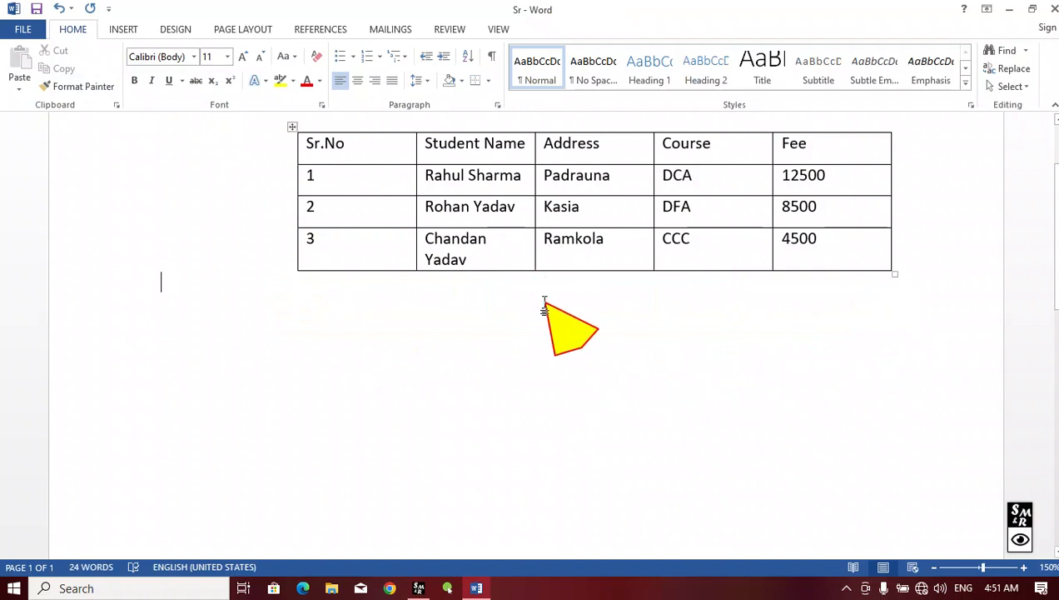
Step: Delete the Student Name column with Delete Columns and undo the deletion
left_click(500, 245)
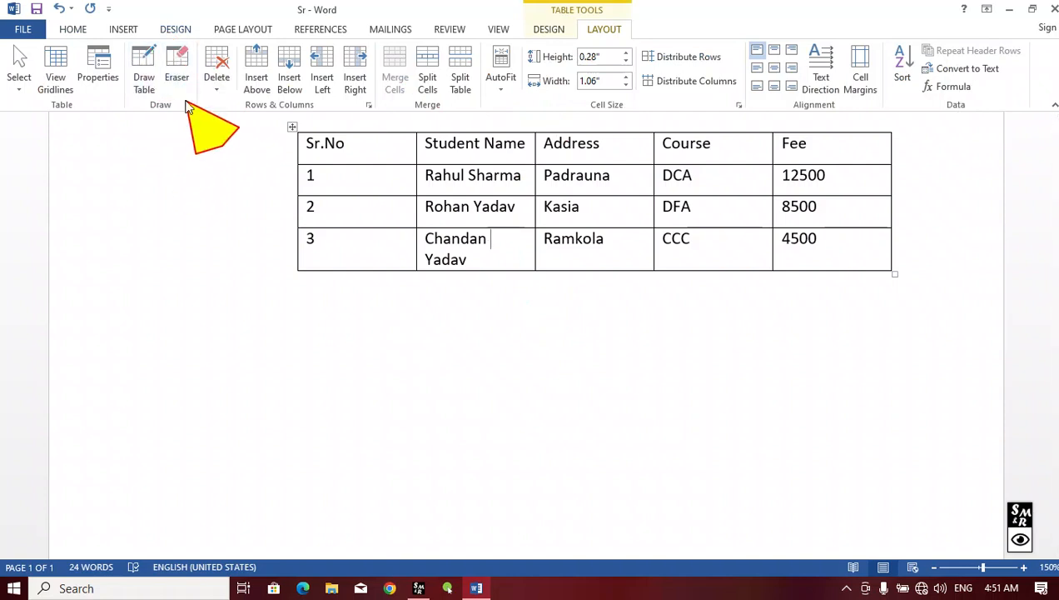
scroll(425, 300, "up", 3)
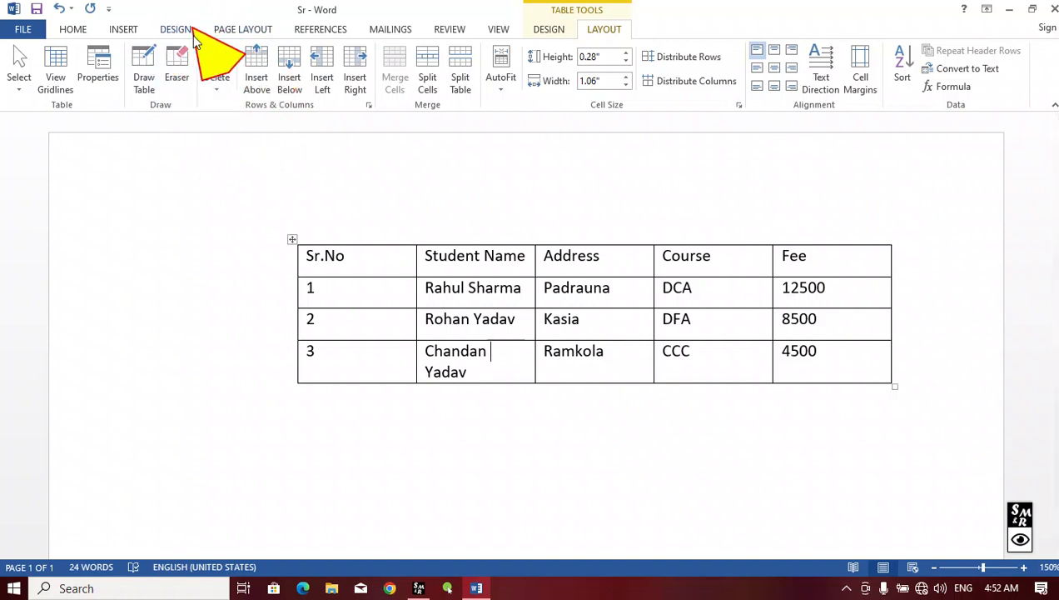
left_click(220, 90)
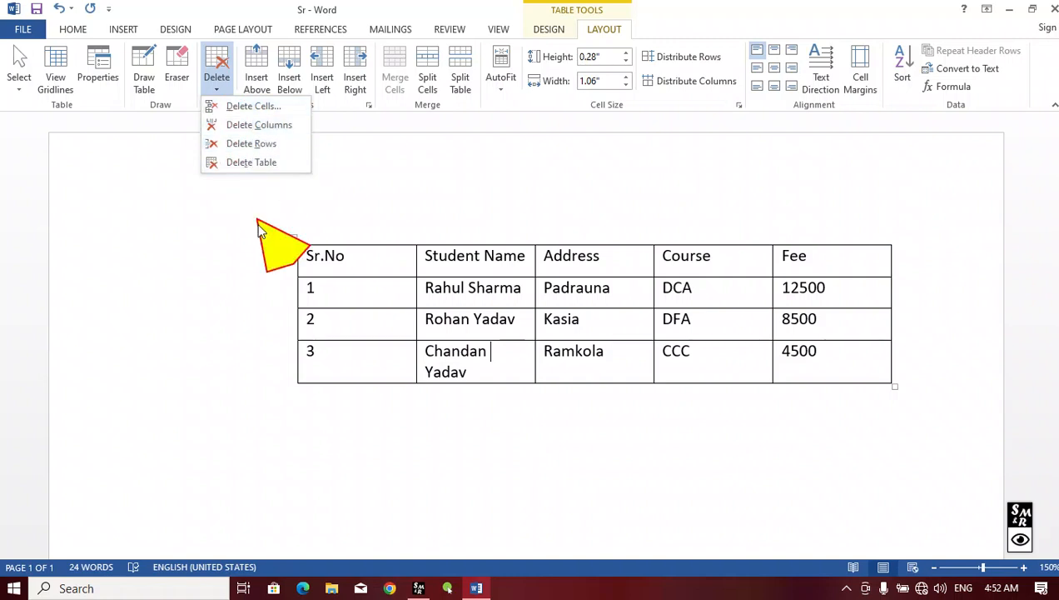
left_click(325, 288)
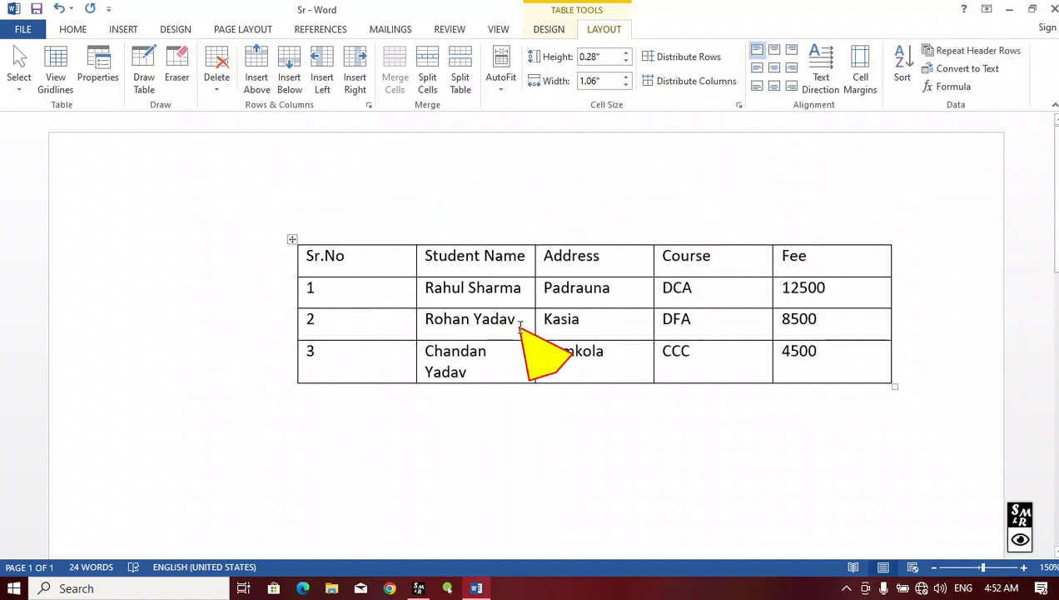
left_click(216, 87)
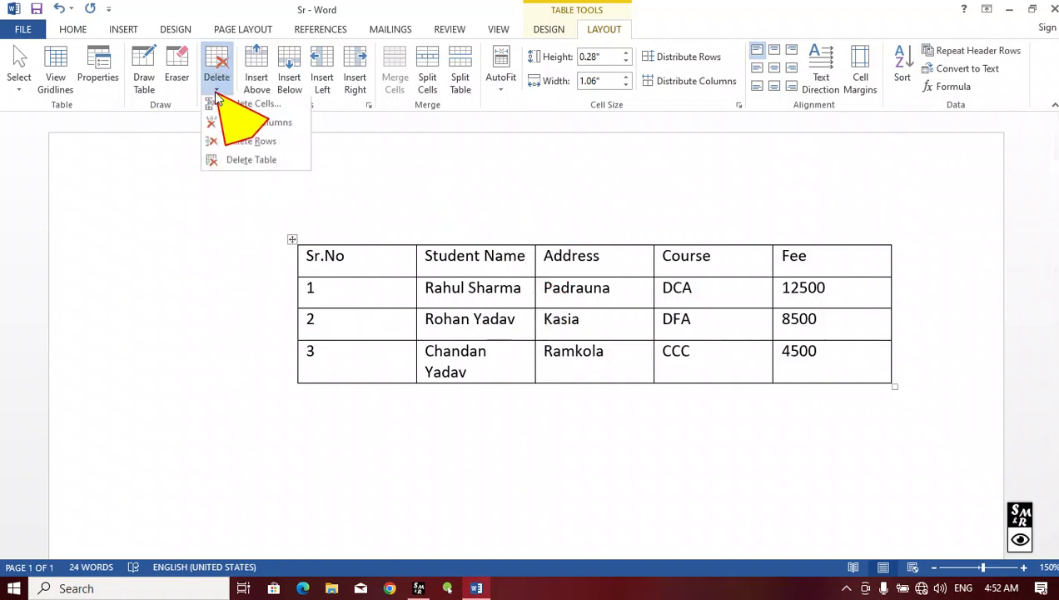
left_click(243, 125)
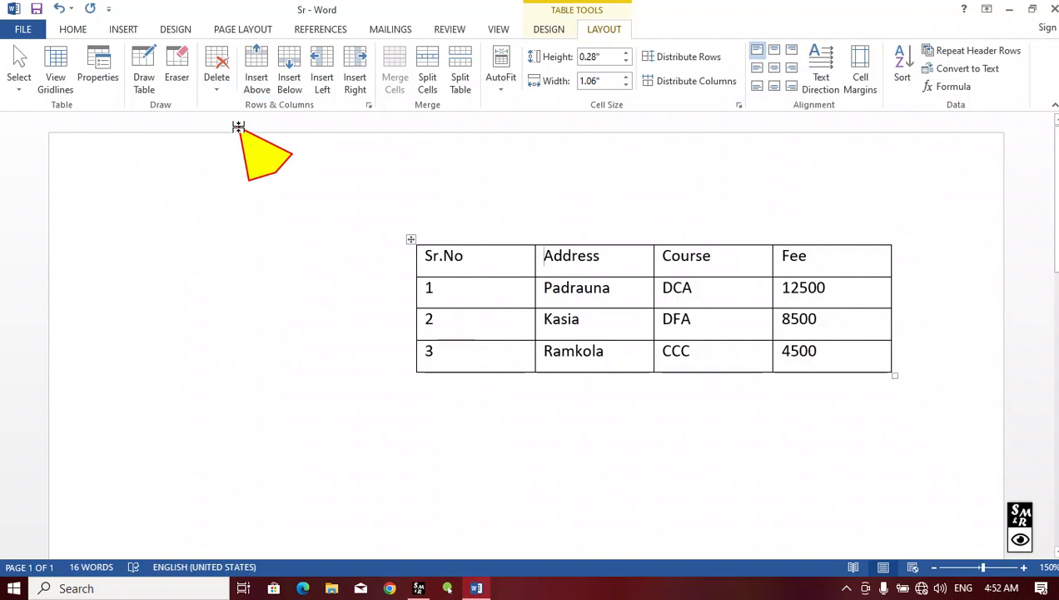
key("ctrl+z")
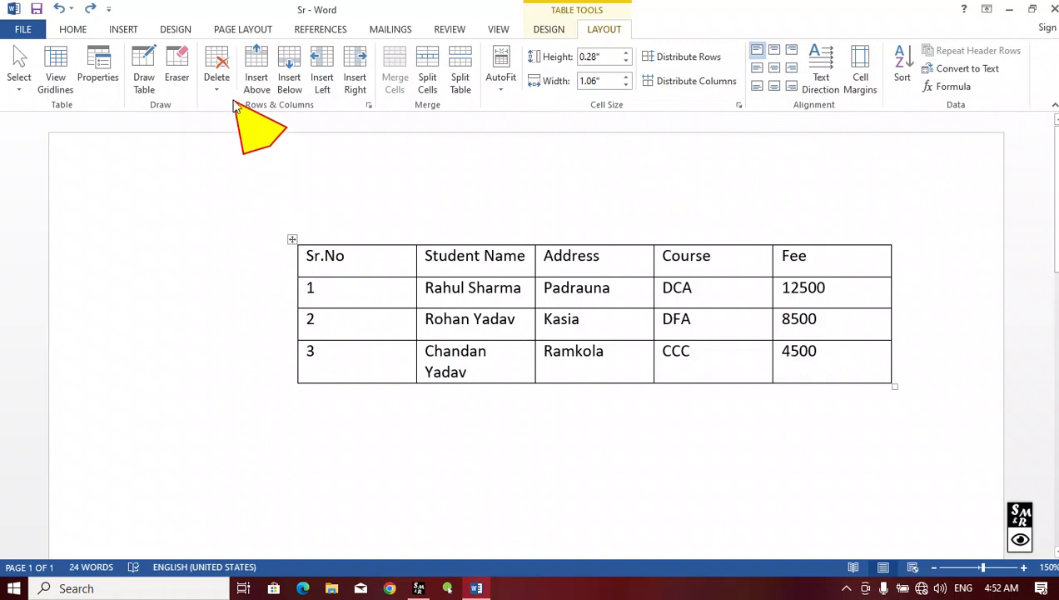
Step: Delete the row with serial number 1 using Delete Rows and undo the deletion
left_click(217, 79)
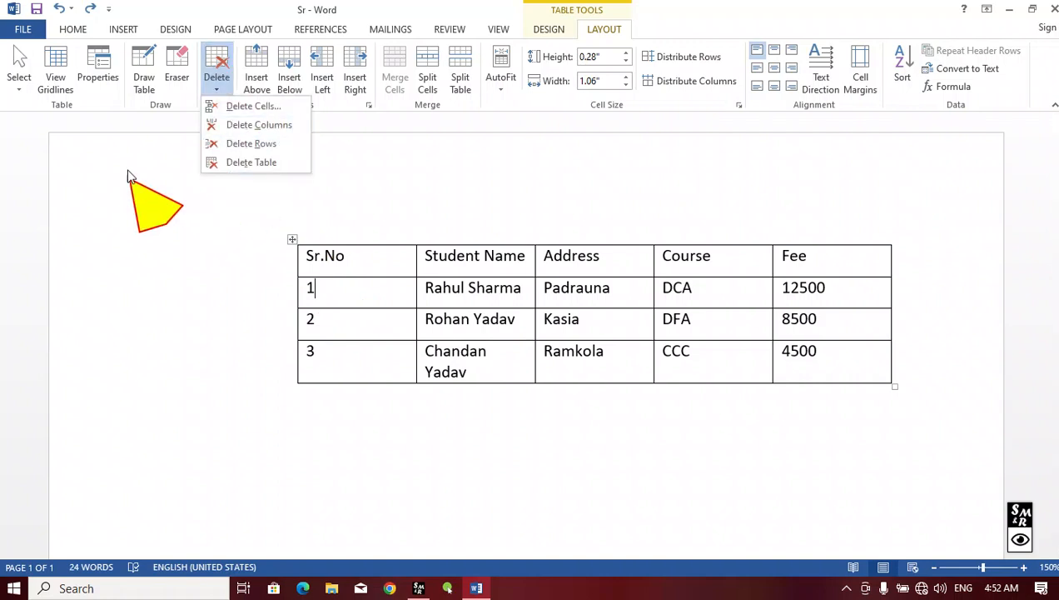
left_click(245, 144)
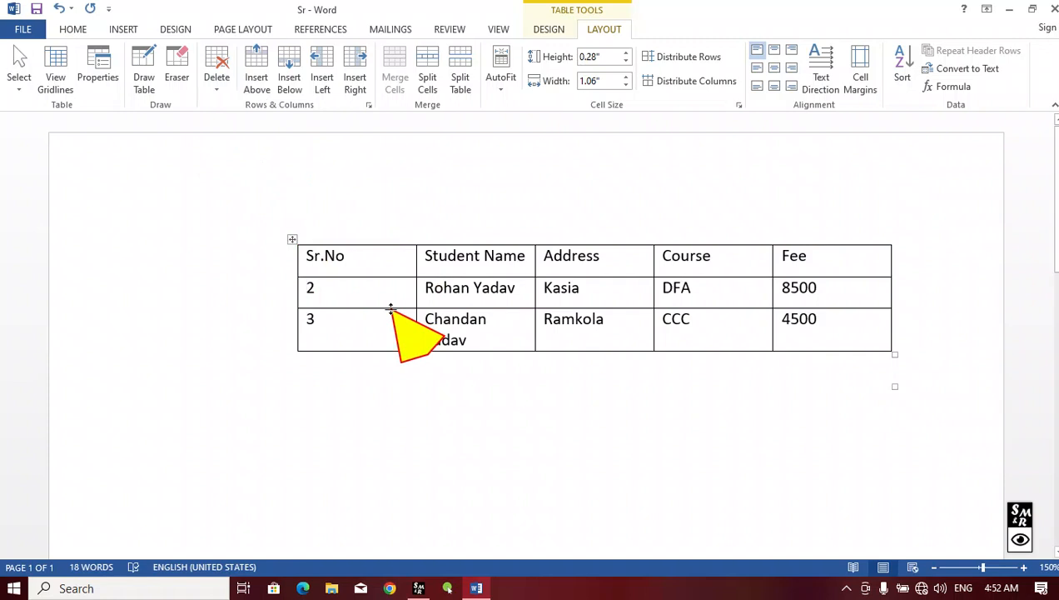
key("ctrl+z")
Step: Delete the whole student table with Delete Table and undo the deletion
left_click(217, 79)
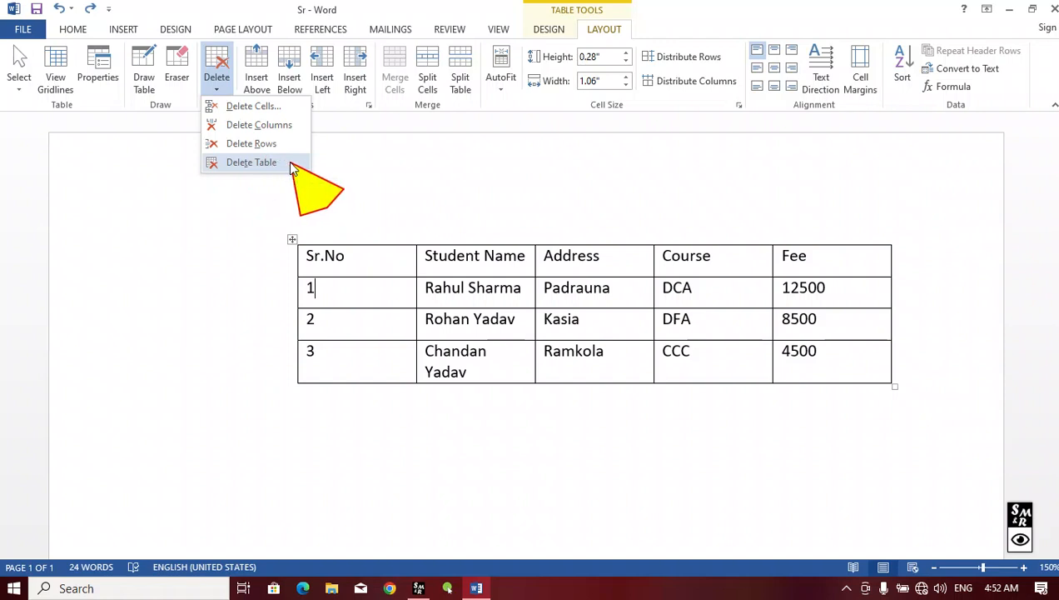
left_click(250, 163)
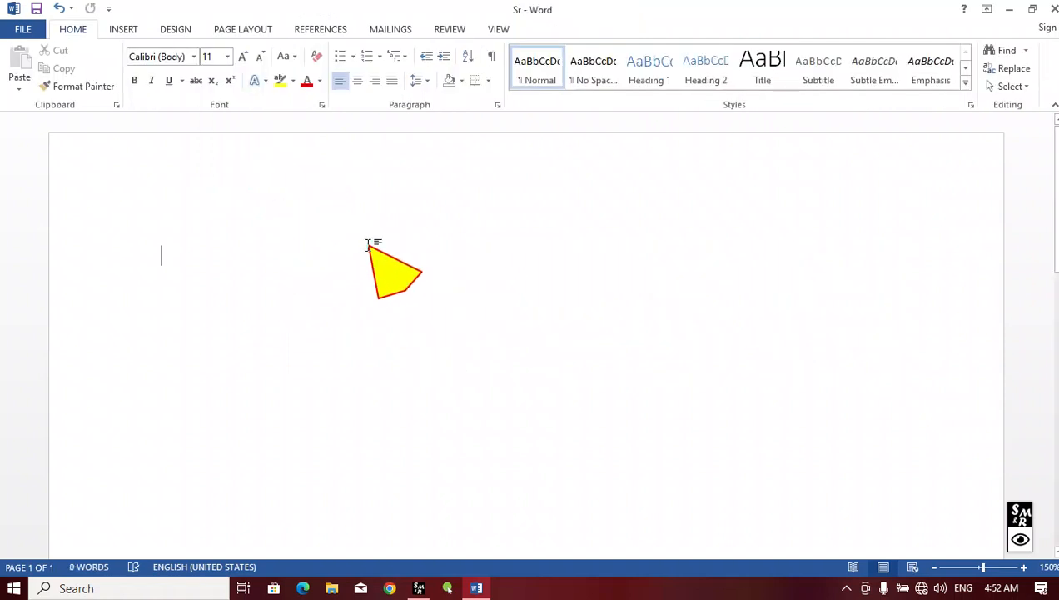
key("ctrl+z")
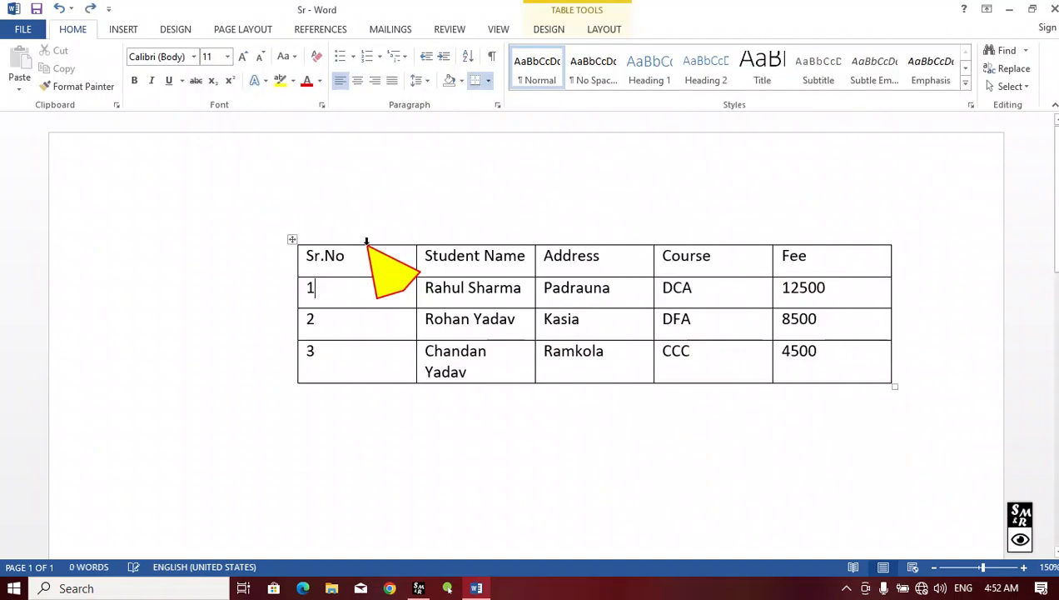
Step: Insert a column to the left of Address in the student table and head it Father Name
left_click(594, 32)
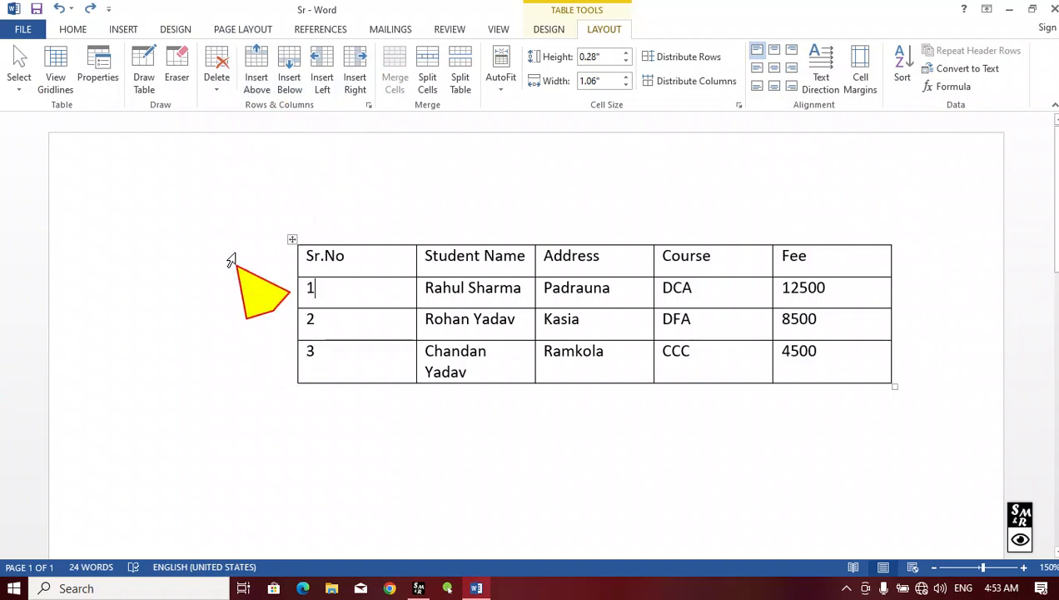
left_click(598, 260)
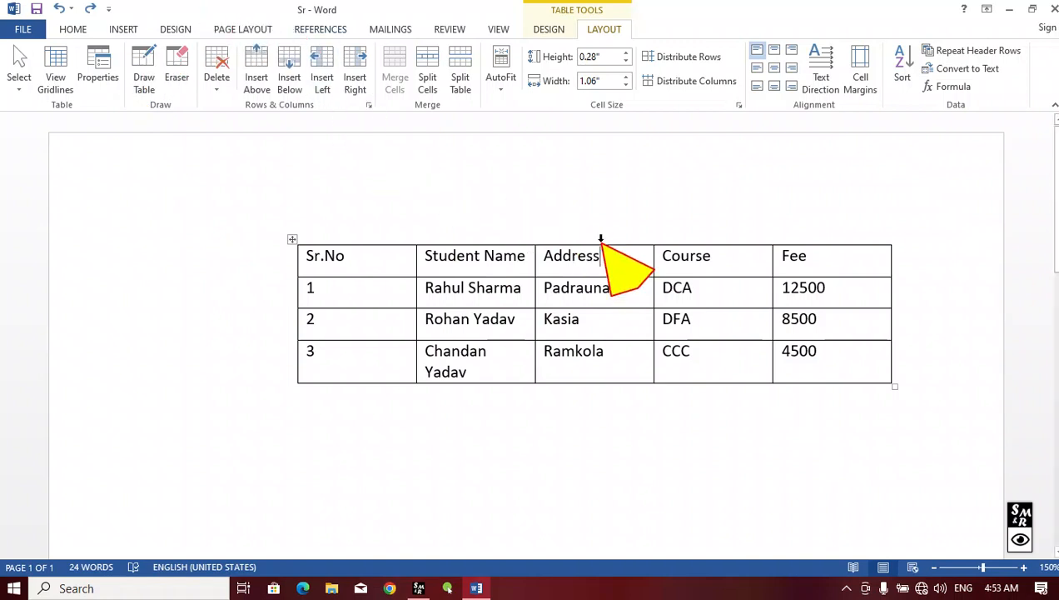
left_click(324, 73)
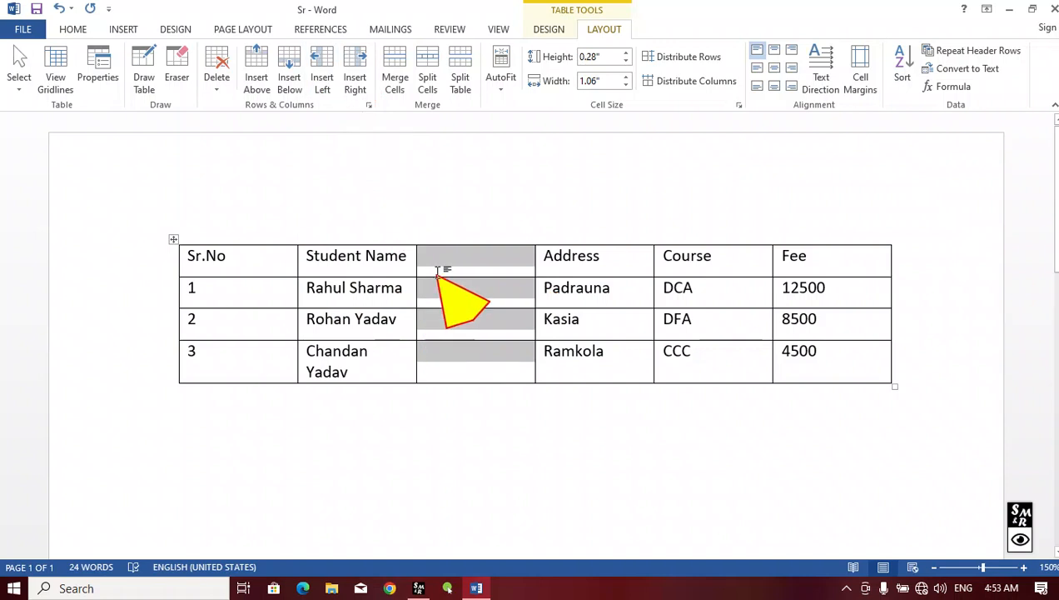
left_click(453, 357)
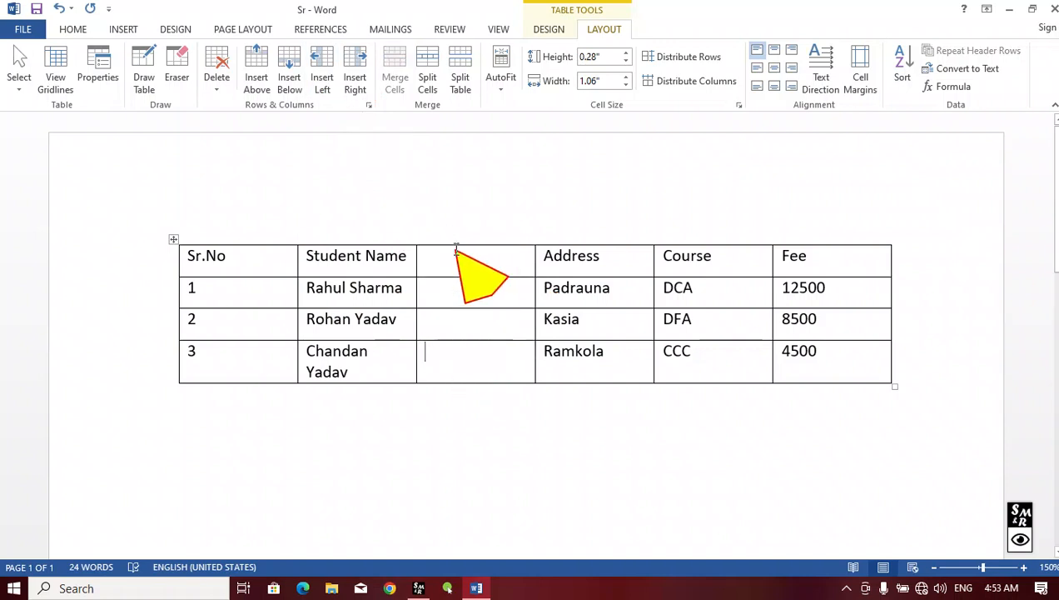
left_click(442, 258)
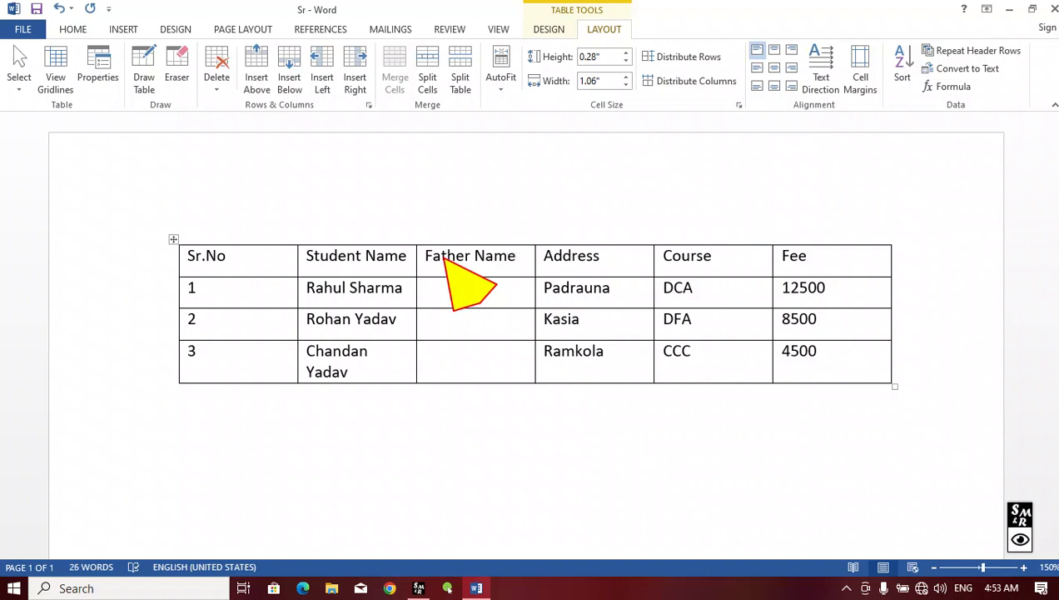
Step: Insert one blank row above and one blank row below the row with serial number 2
left_click(204, 291)
left_click(205, 320)
left_click(206, 288)
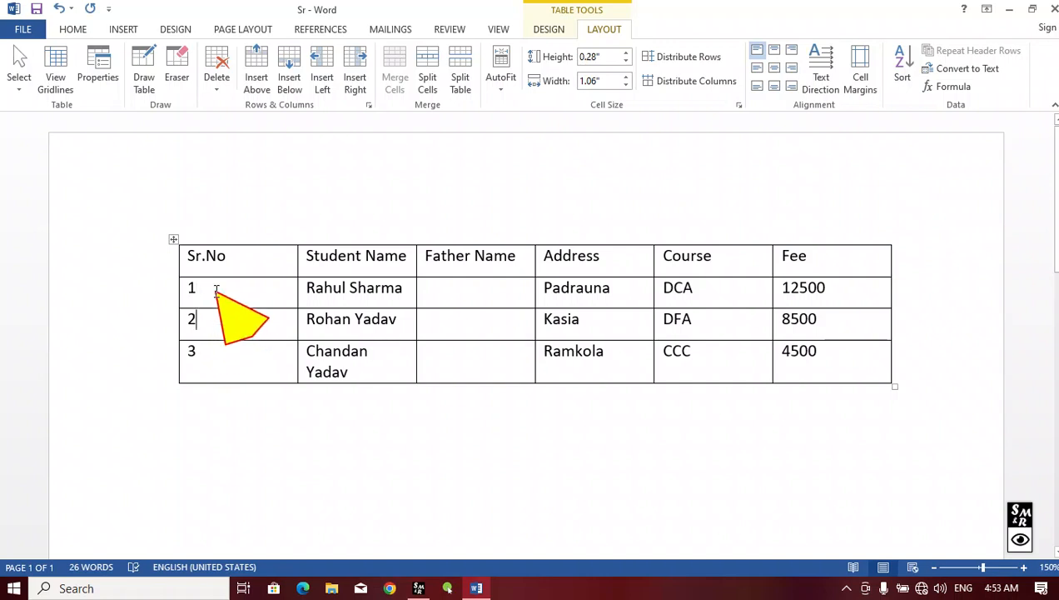
left_click(223, 315)
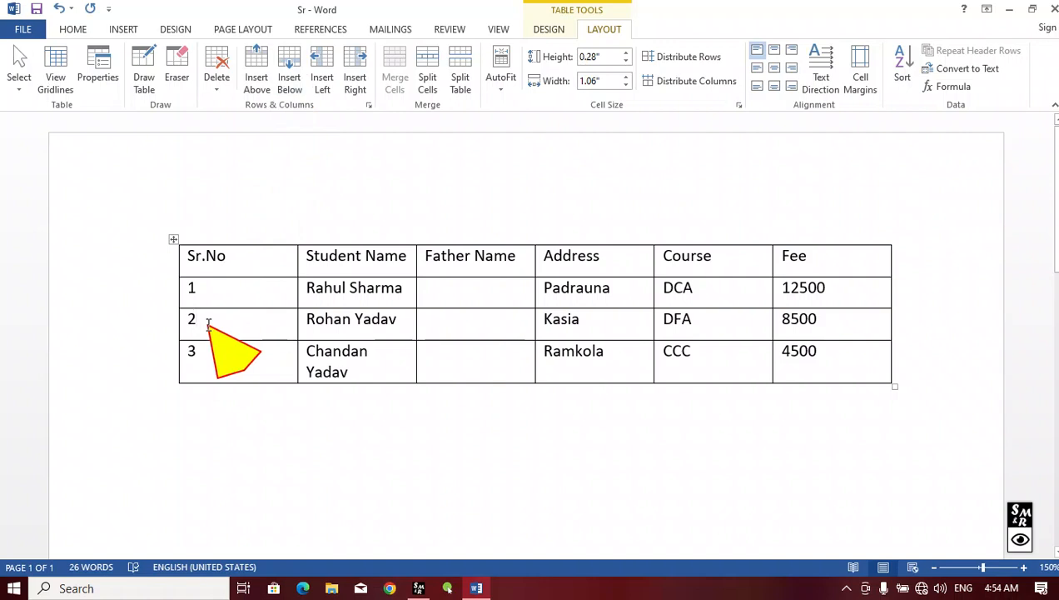
left_click(256, 73)
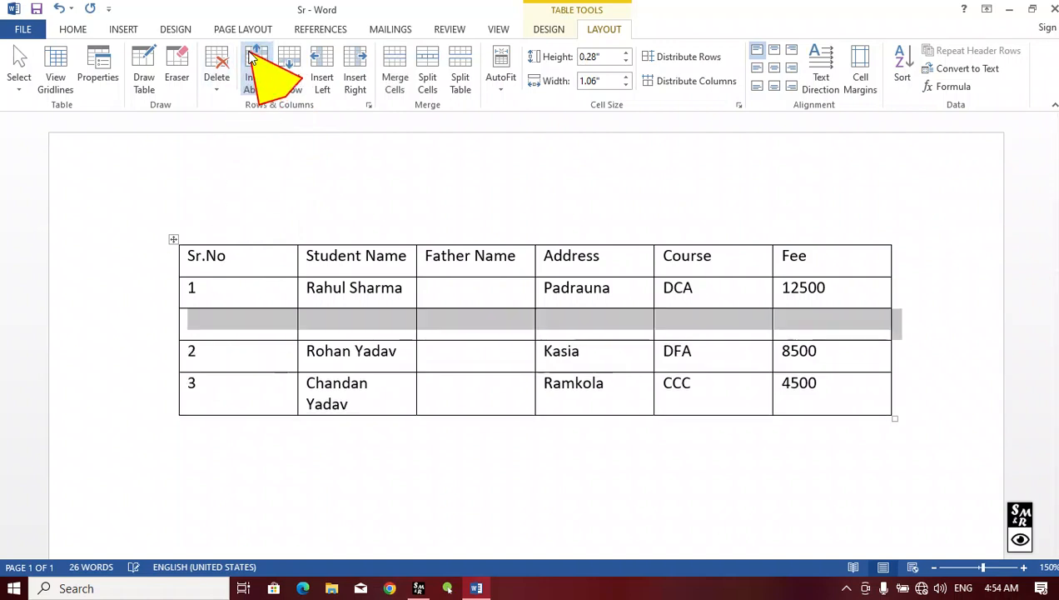
left_click(231, 333)
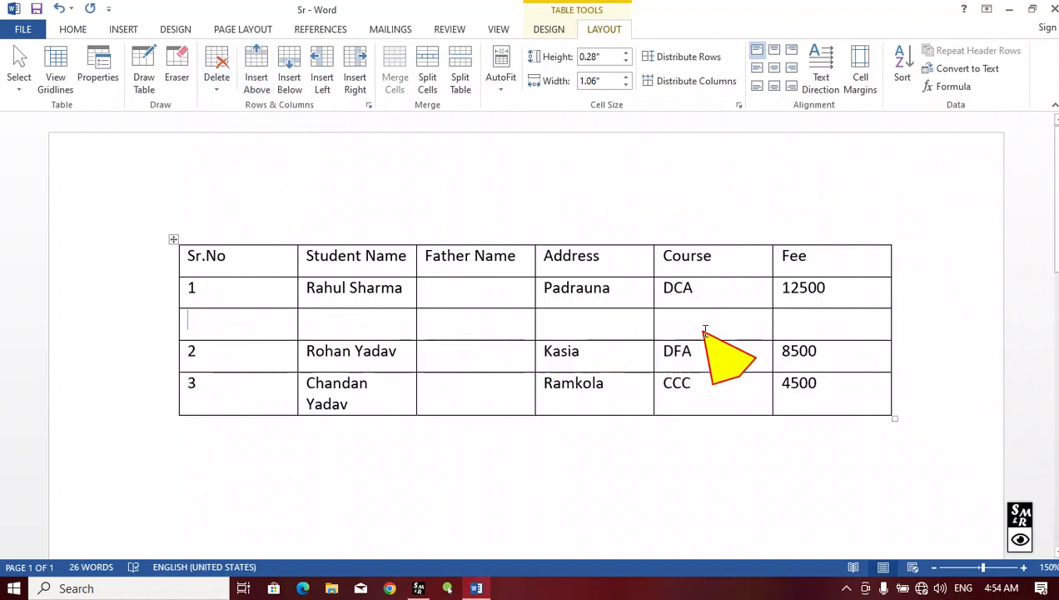
left_click(236, 356)
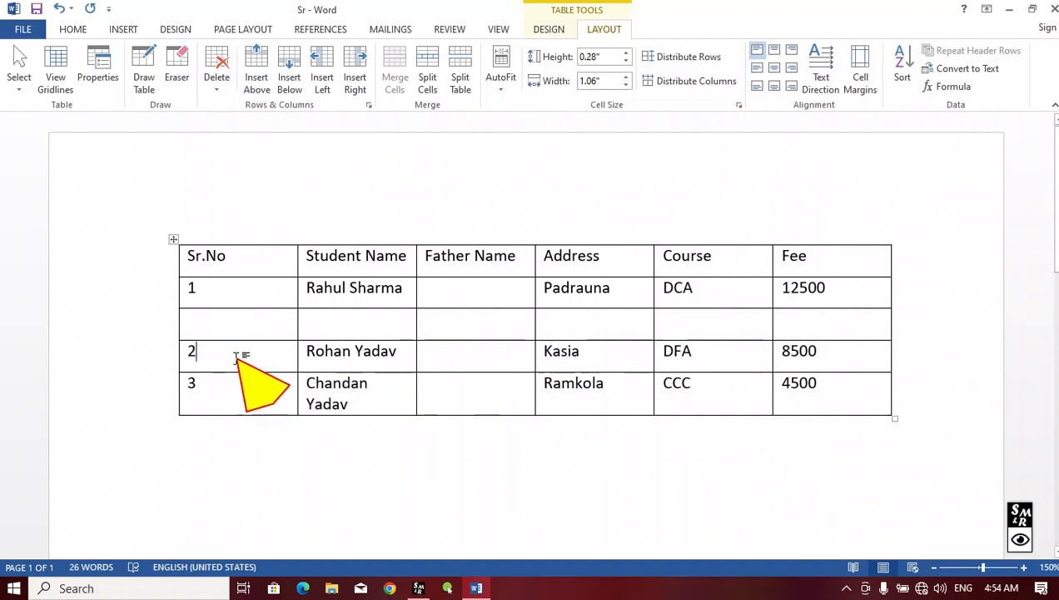
left_click(289, 69)
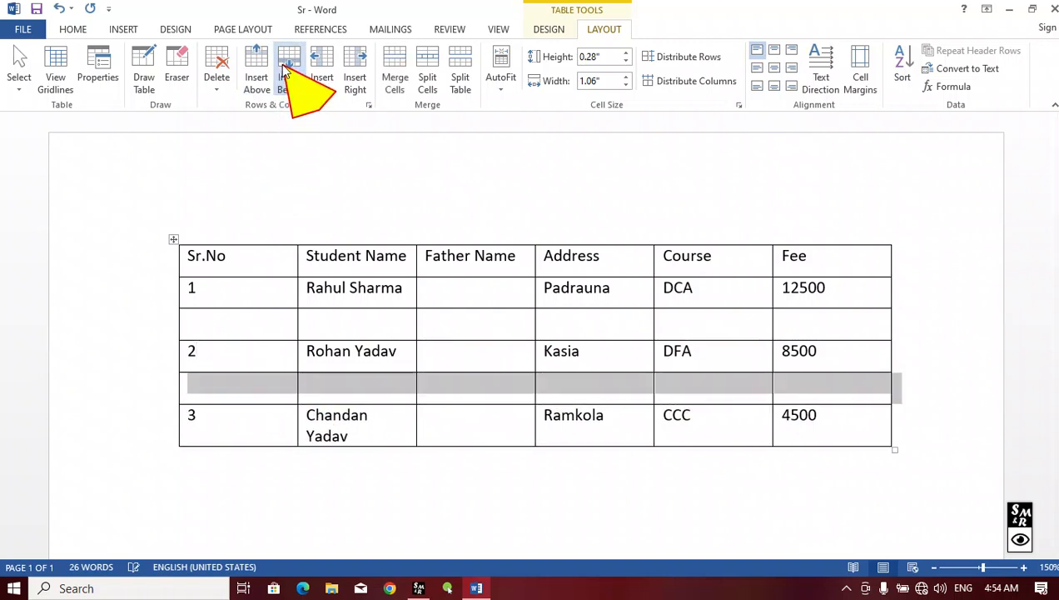
left_click(256, 389)
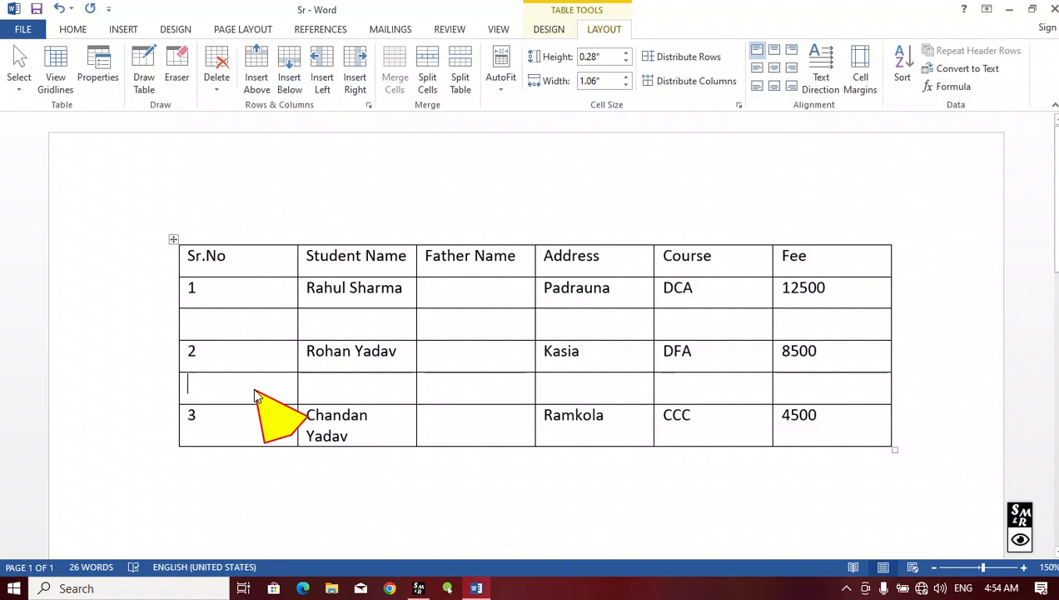
Step: Insert a blank column to the right of Student Name, and undo it together with both added blank rows
left_click(406, 258)
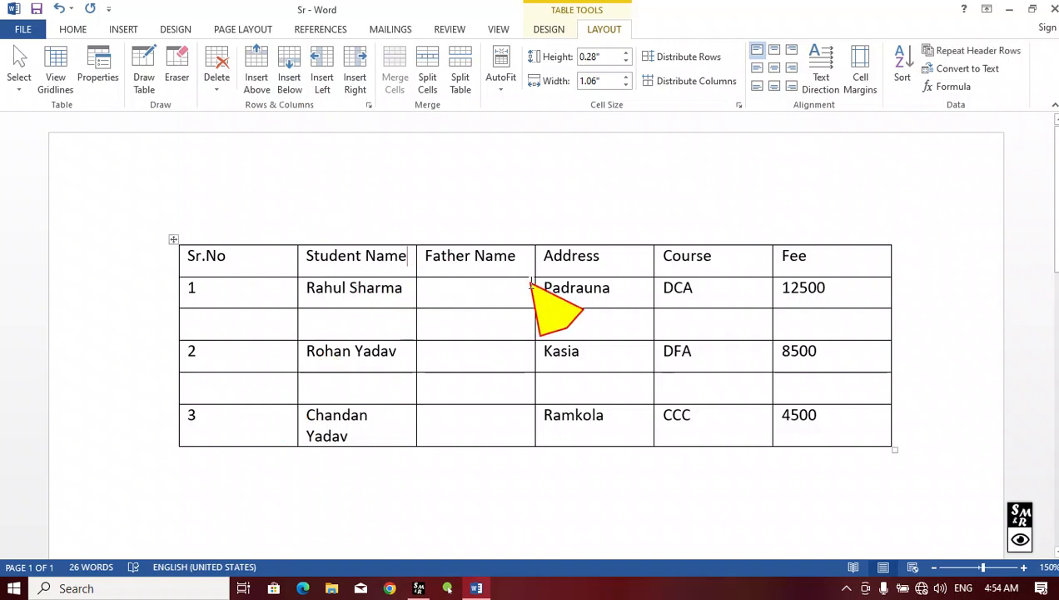
left_click(359, 65)
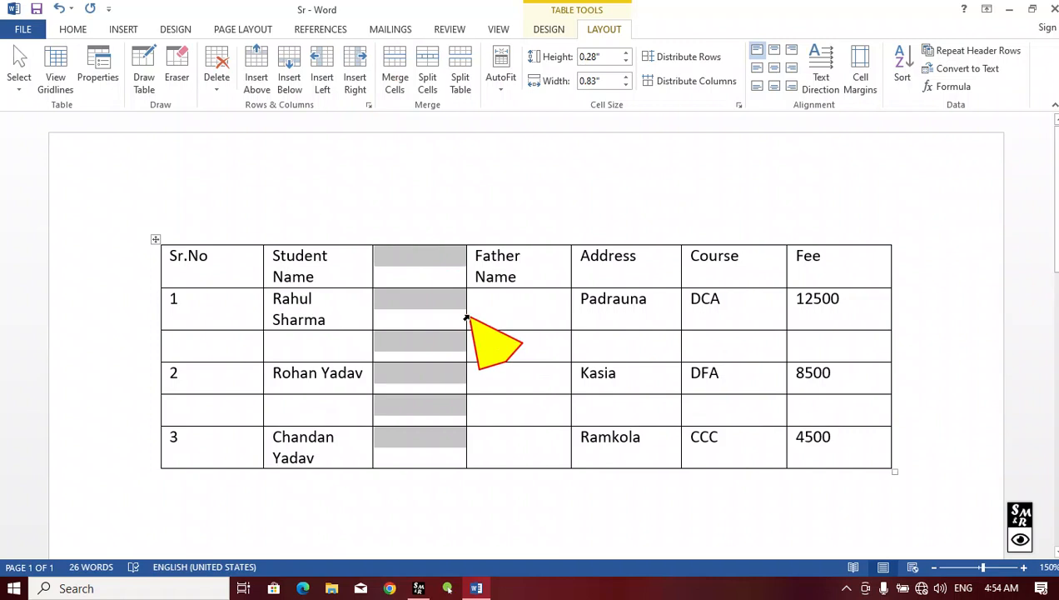
left_click(493, 321)
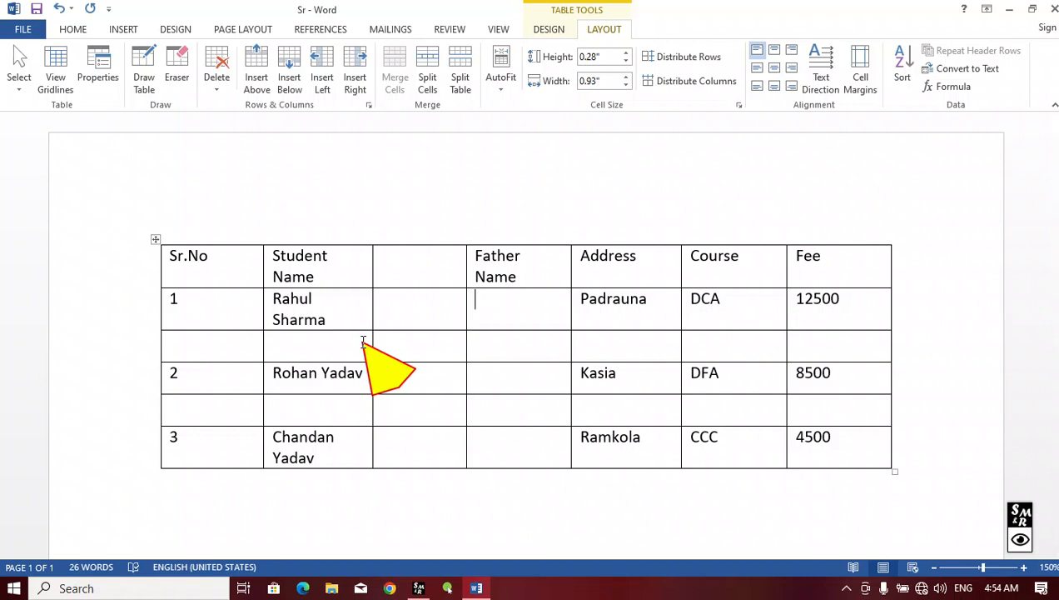
key("ctrl+z")
key("ctrl+z")
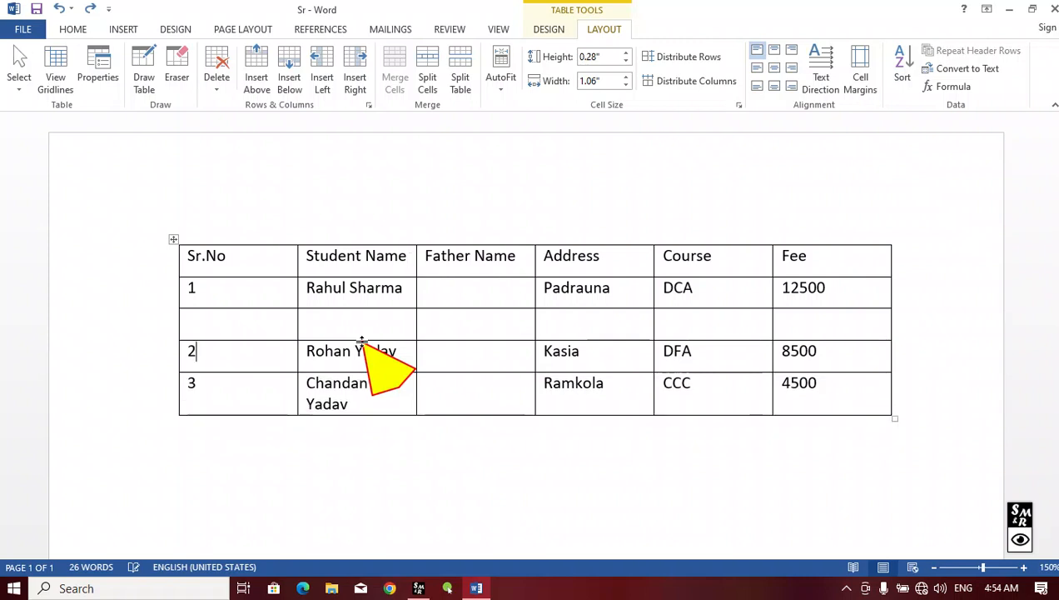
key("ctrl+z")
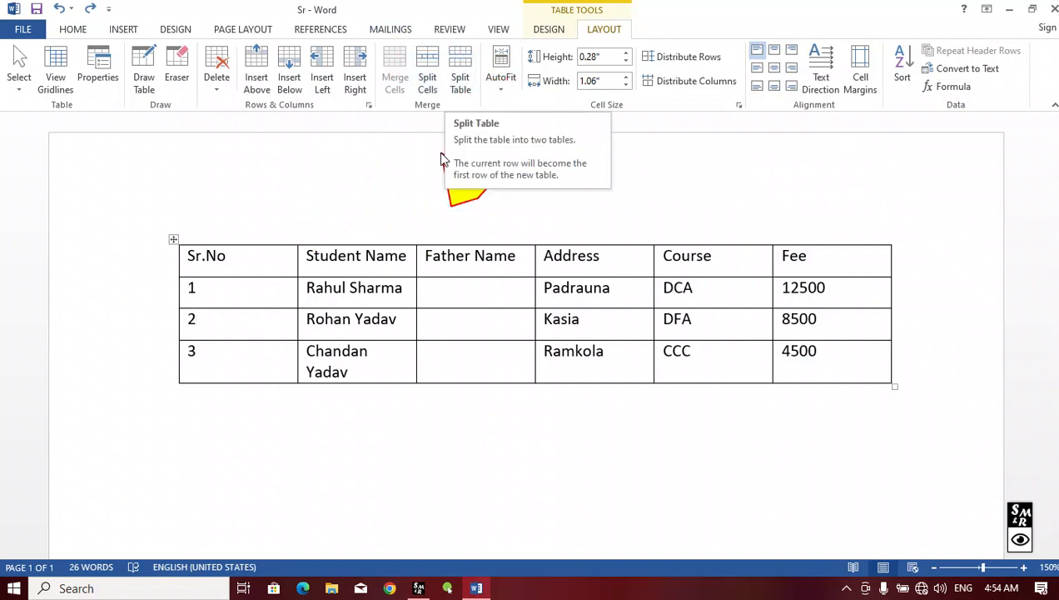
Step: Insert a blank row above the header row of the student table
left_click(409, 256)
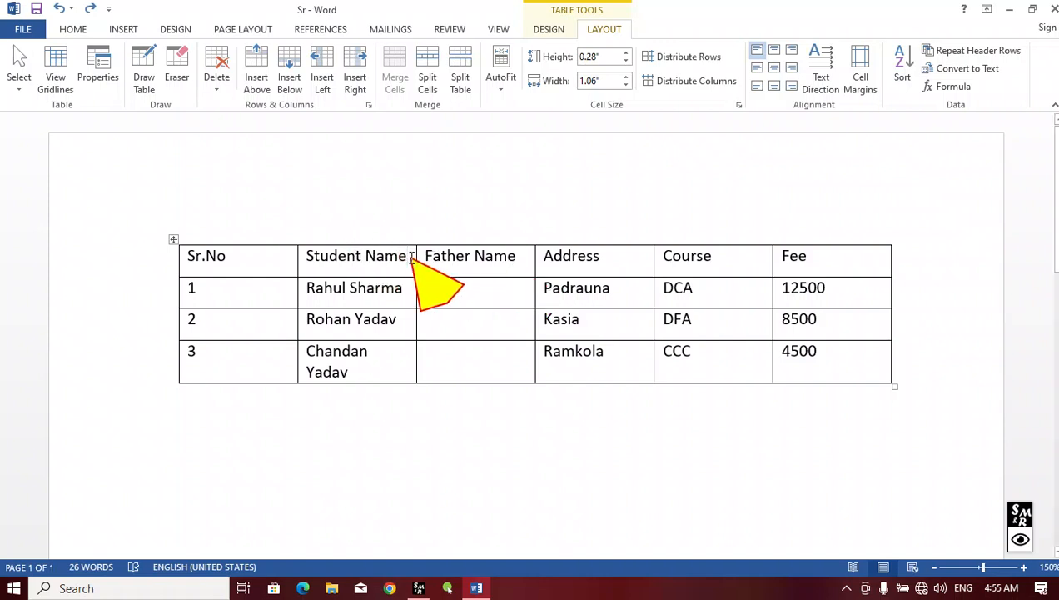
left_click(259, 67)
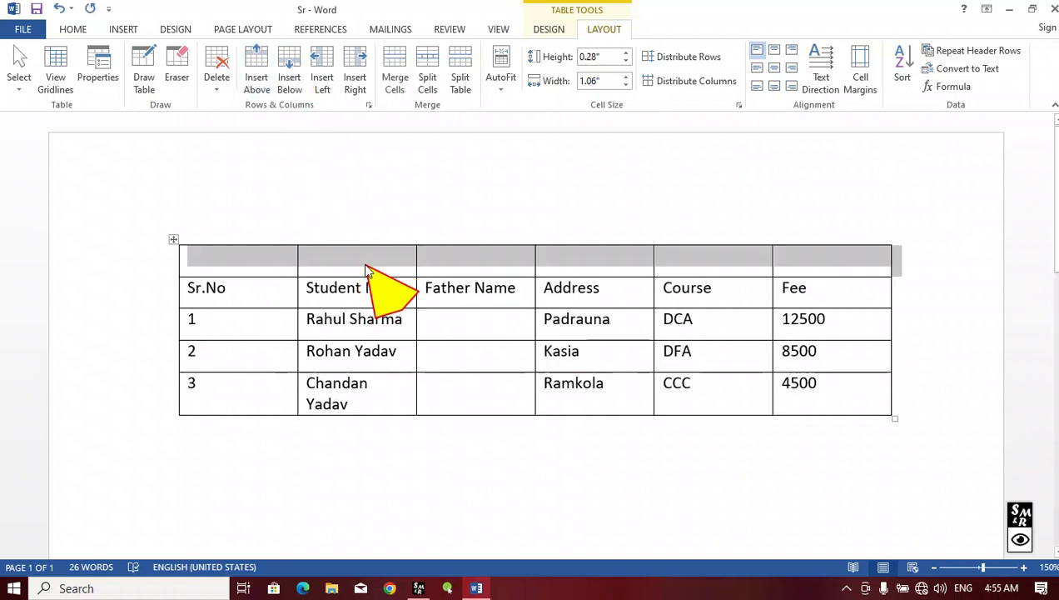
left_click(329, 263)
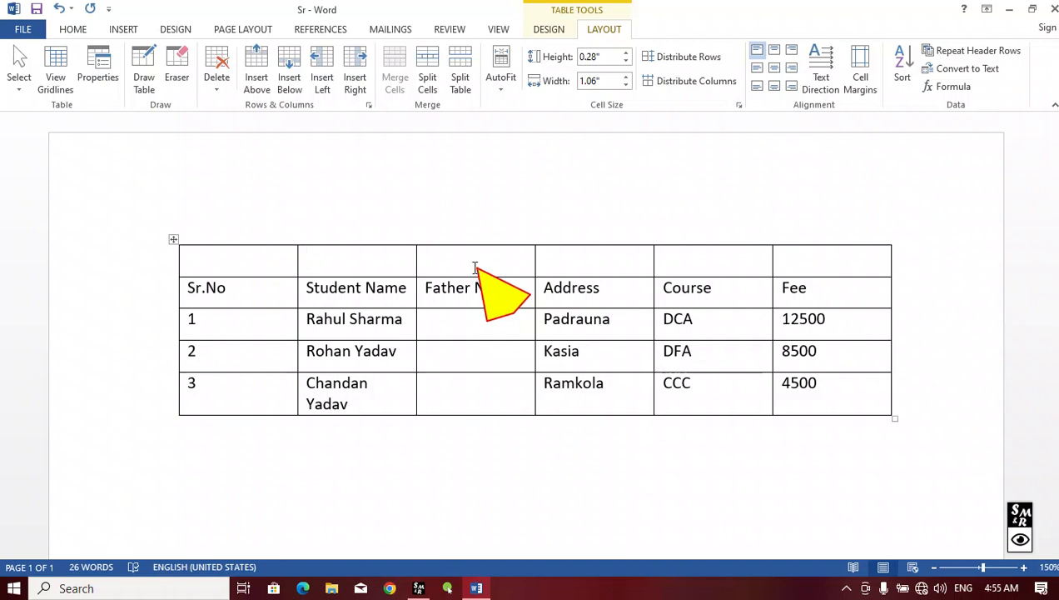
Step: Merge all the cells of the blank first row into a single cell
left_click_drag(292, 266, 837, 258)
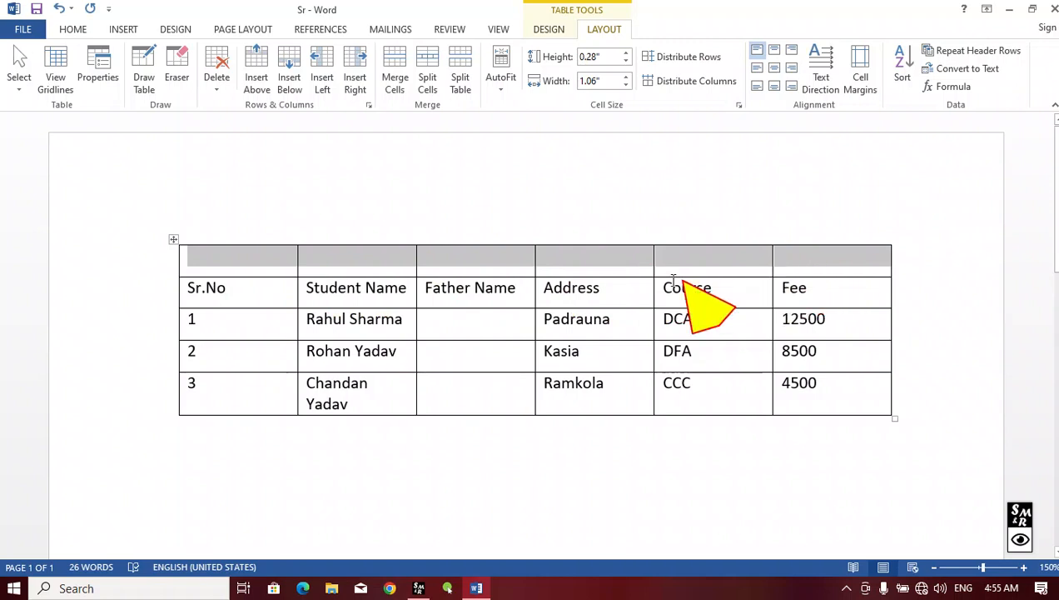
left_click(810, 250)
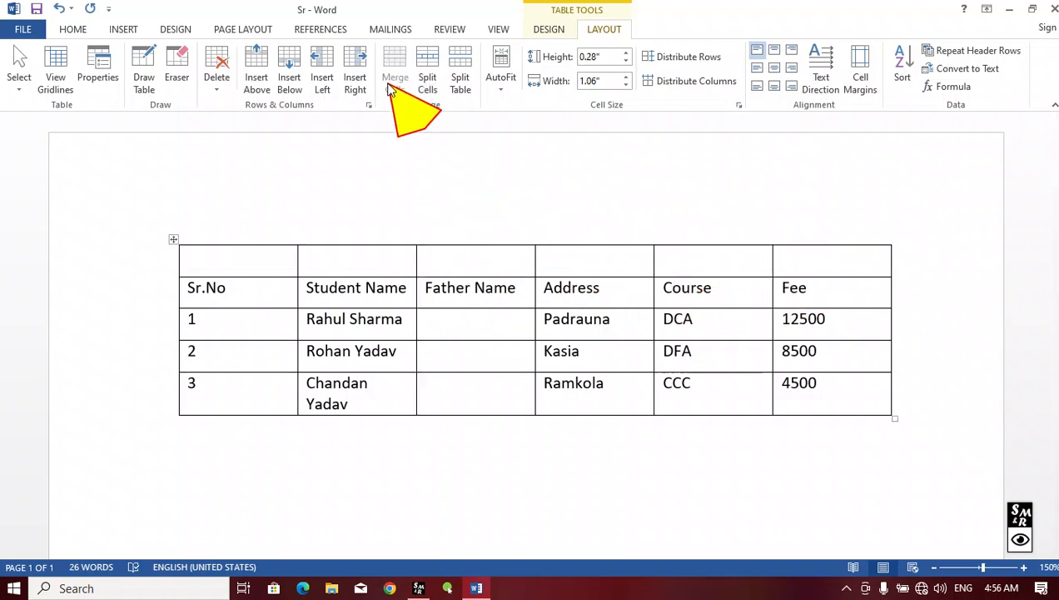
left_click_drag(287, 257, 823, 260)
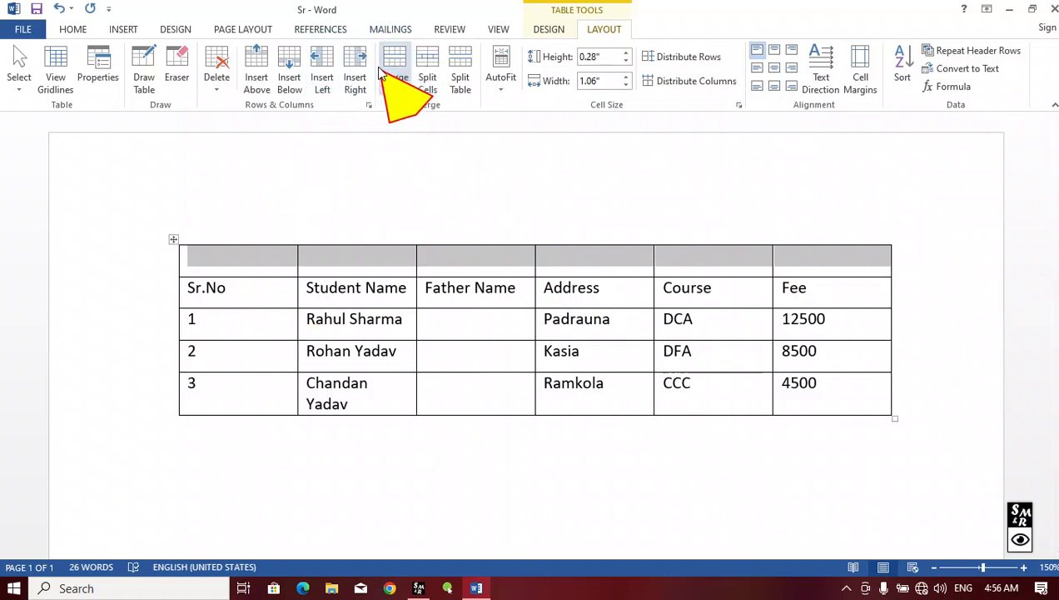
left_click(397, 66)
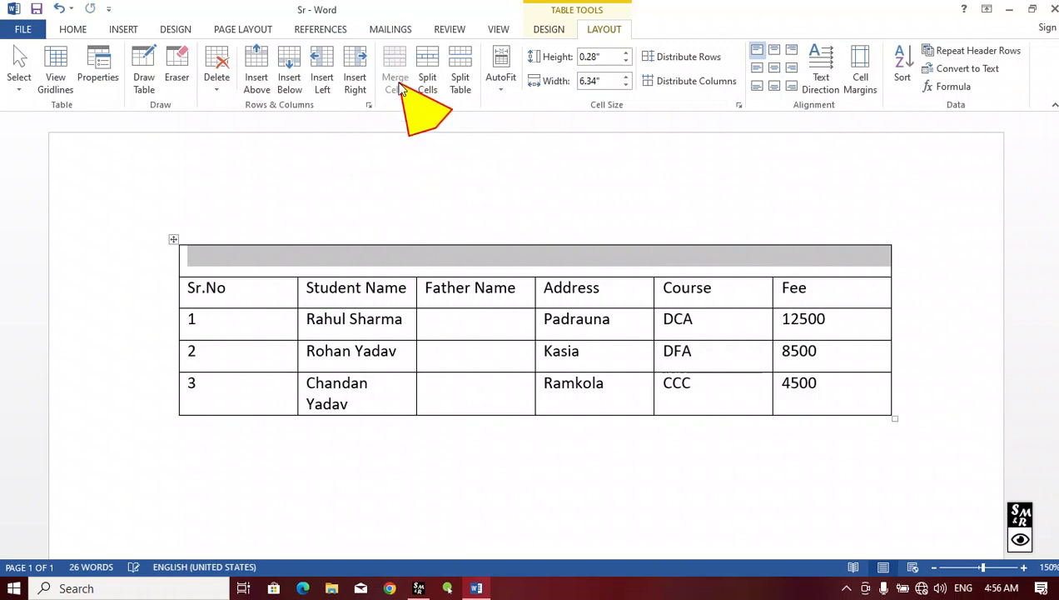
Step: Enter the title Student Database in the merged first row and centre it horizontally
left_click(387, 258)
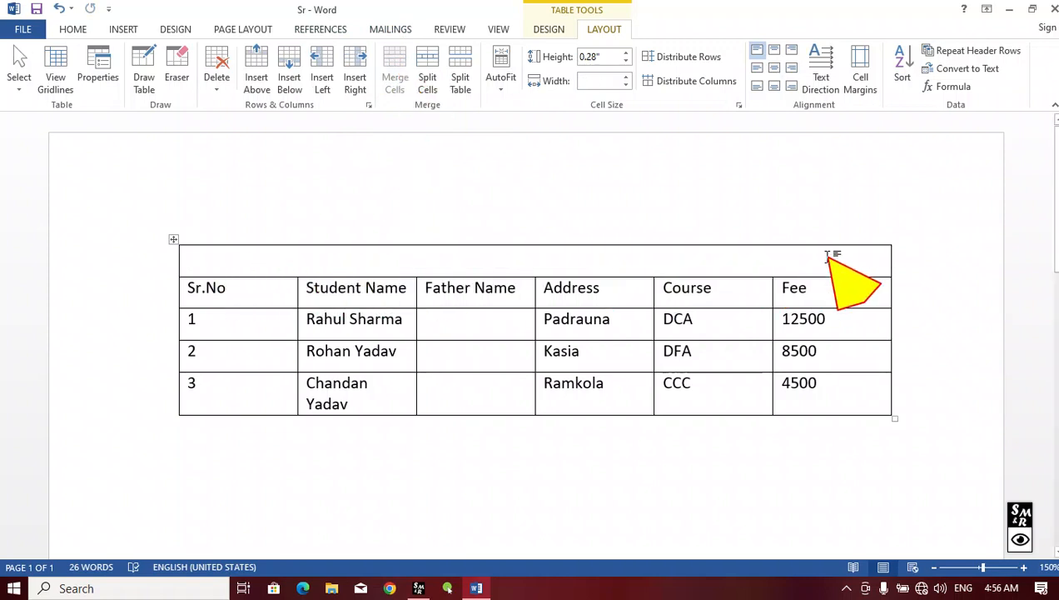
type("Student Database")
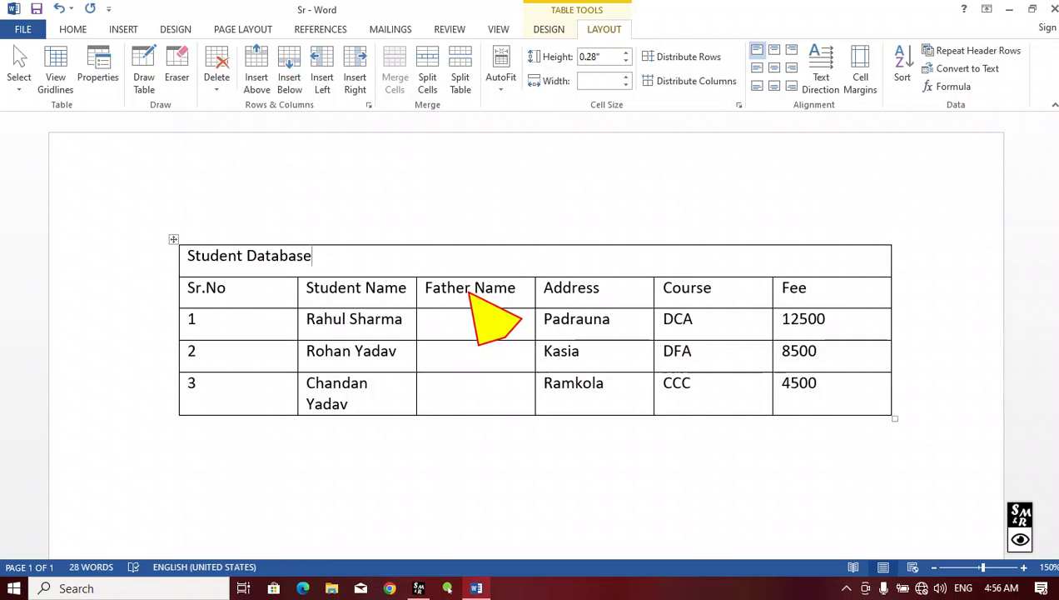
left_click(187, 258)
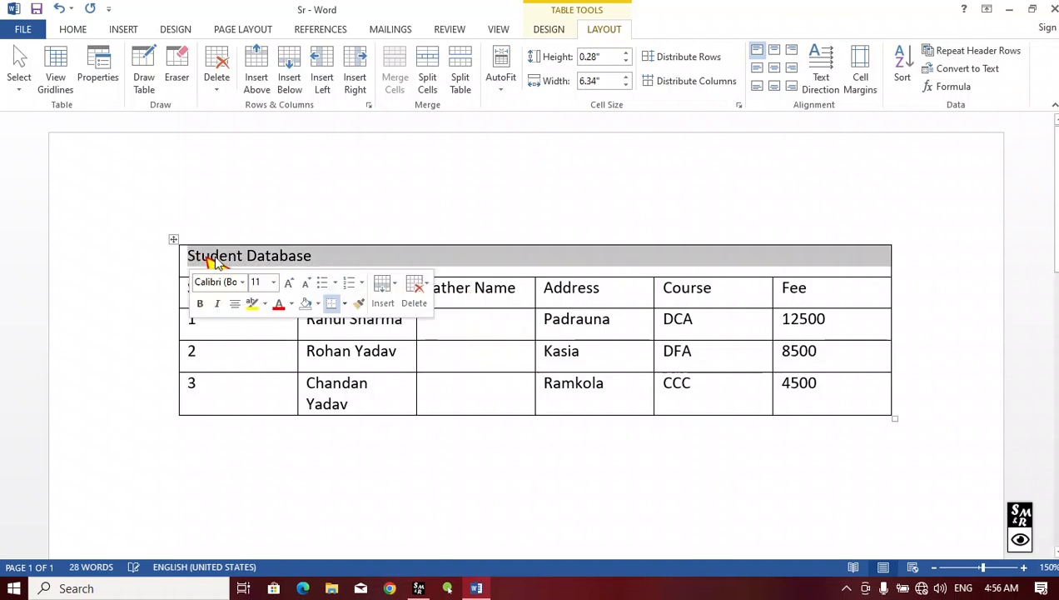
left_click(215, 263)
left_click_drag(188, 258, 319, 262)
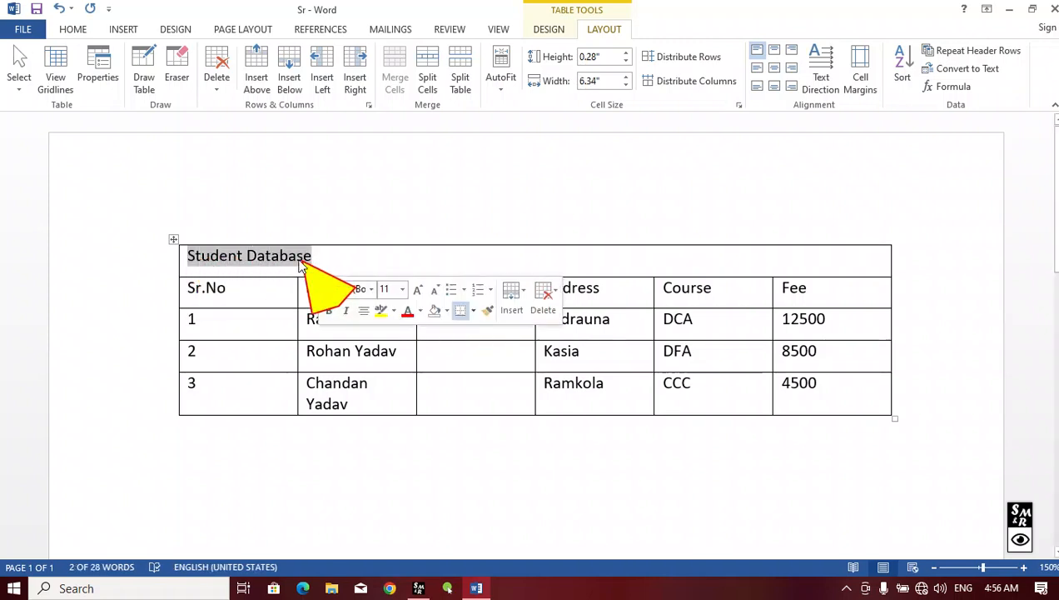
left_click(82, 29)
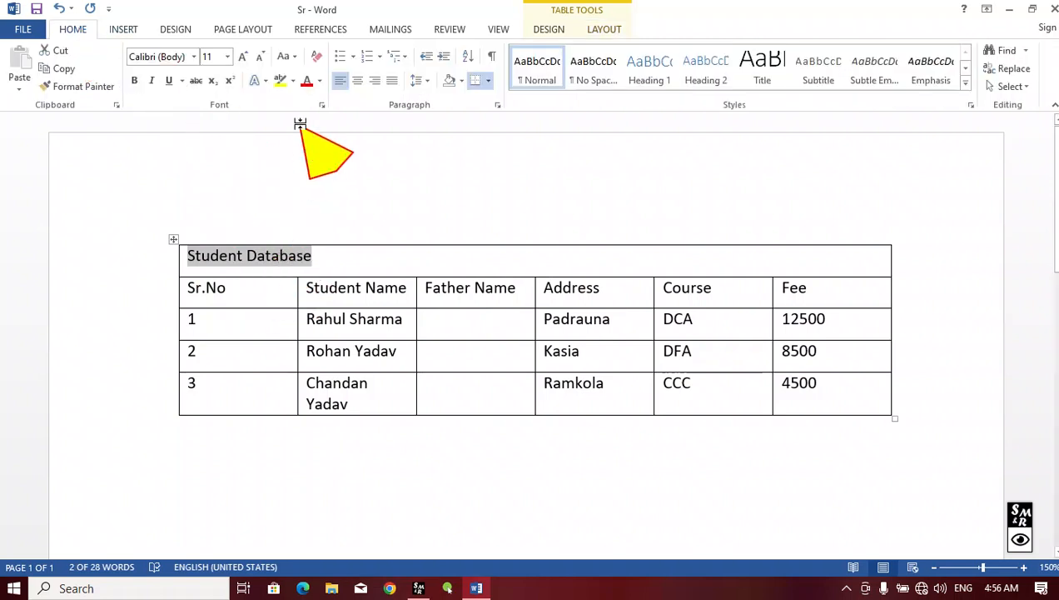
left_click(358, 80)
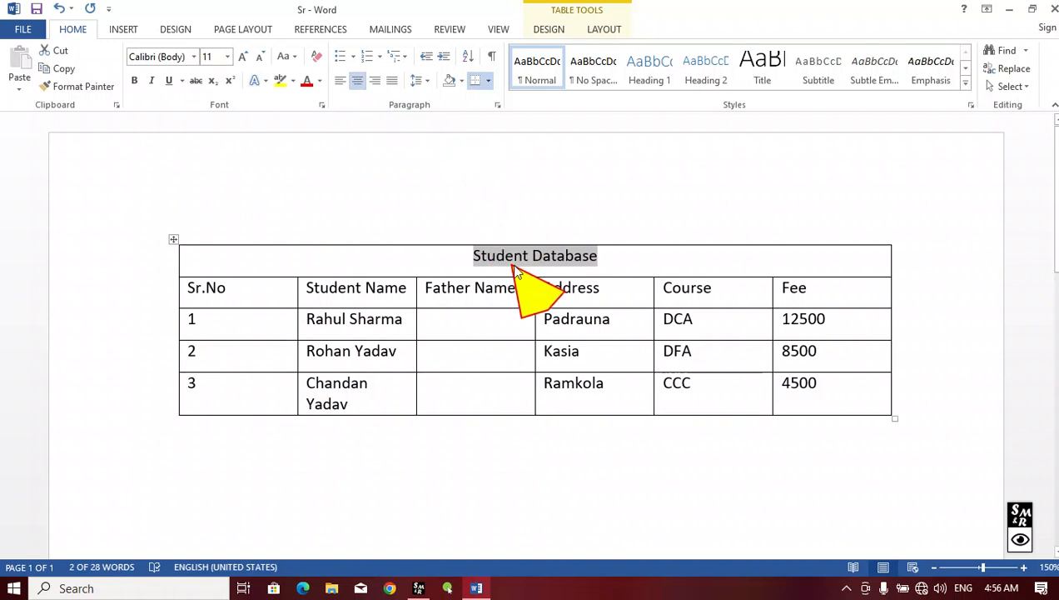
Step: Enlarge the Student Database title to font size 18
left_click(242, 56)
left_click(243, 55)
left_click(242, 56)
left_click(242, 55)
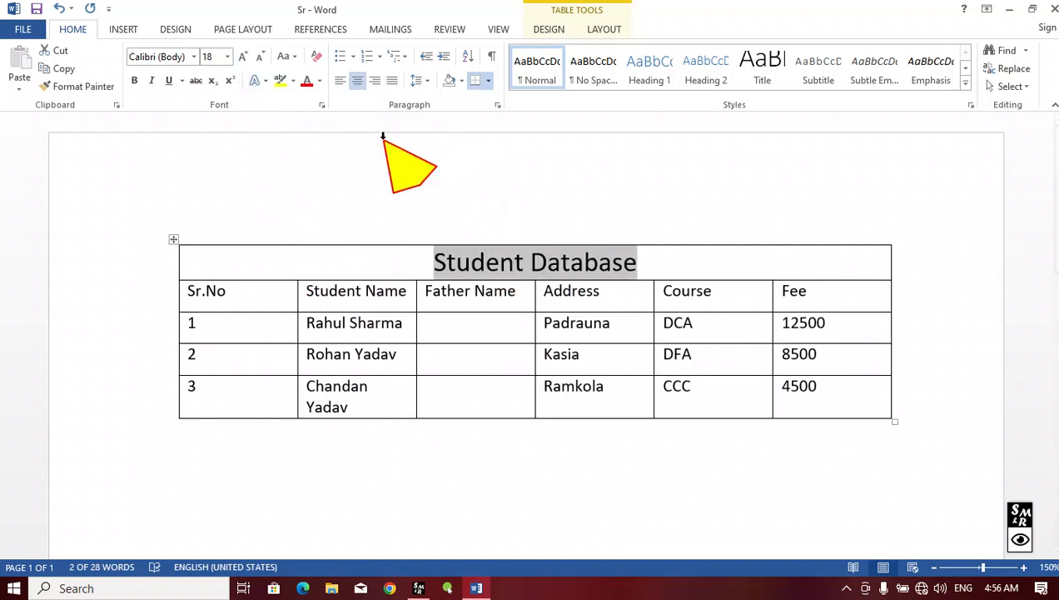
left_click(711, 257)
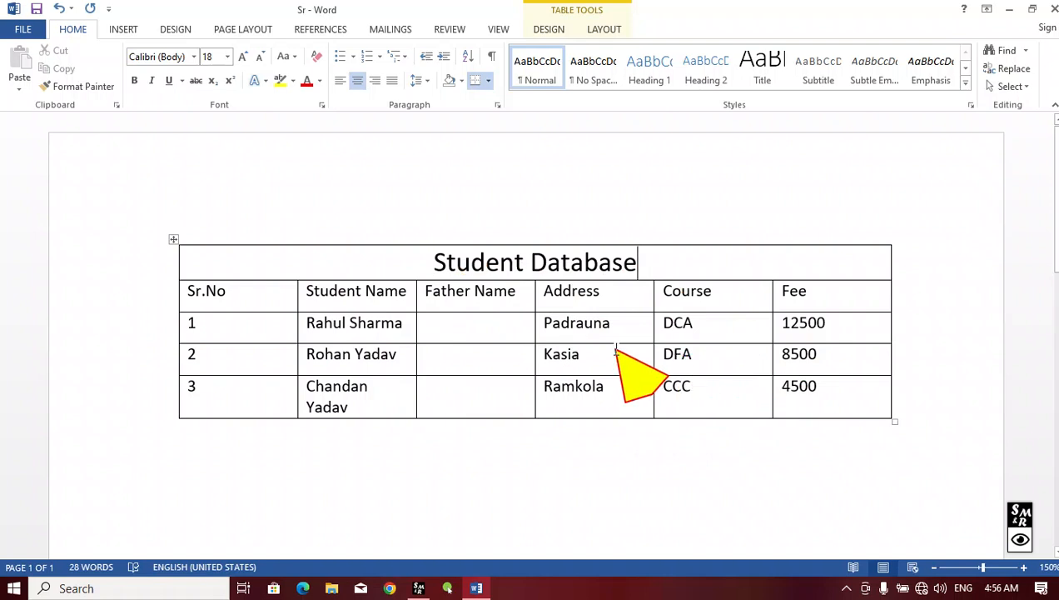
Step: Split the Course header cell into two columns and one row
left_click(606, 28)
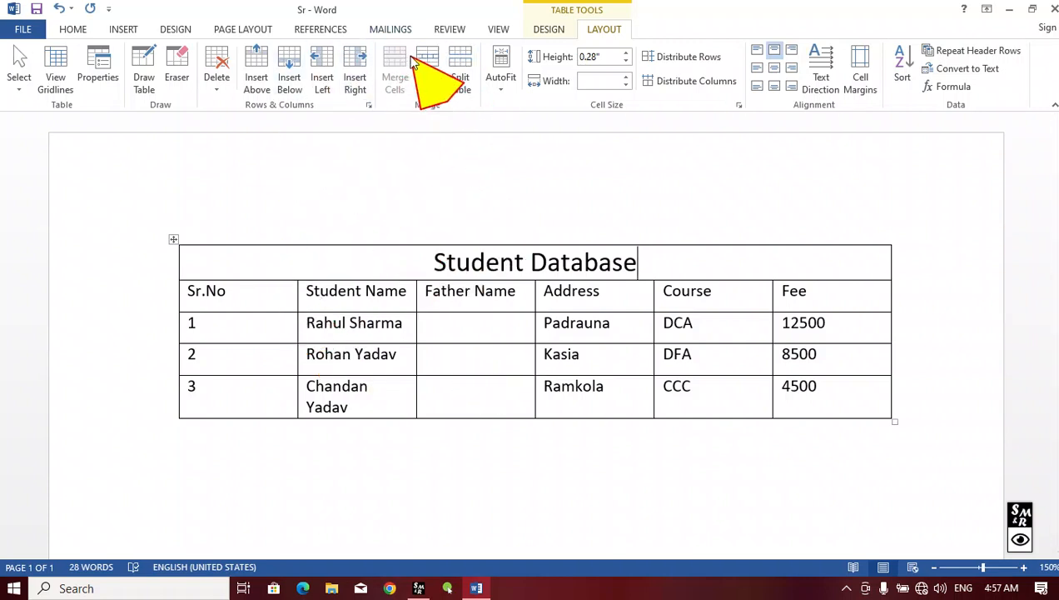
left_click(441, 327)
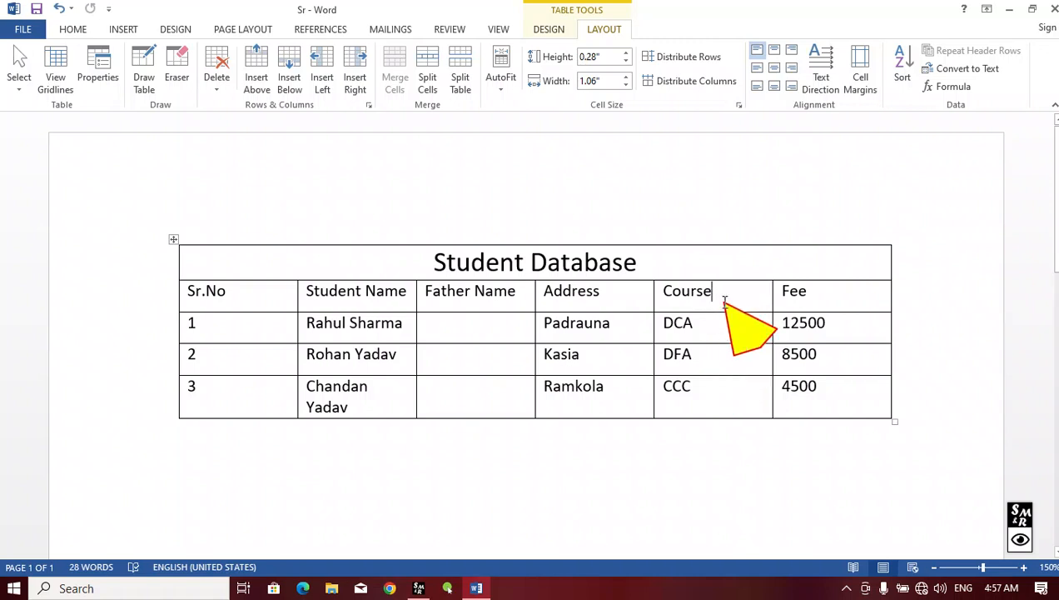
left_click(429, 60)
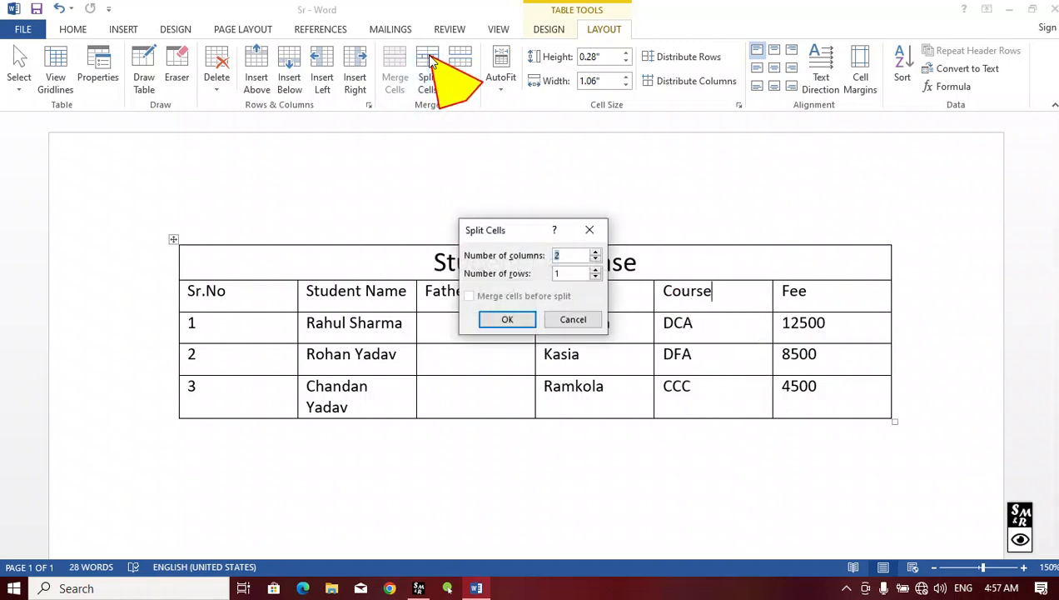
left_click_drag(500, 232, 343, 150)
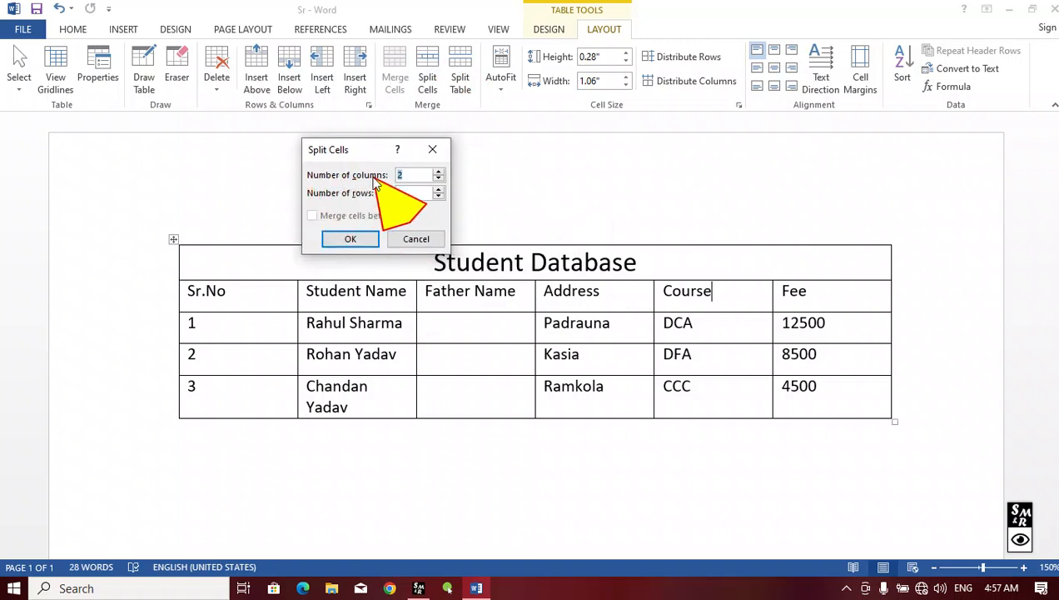
left_click(404, 175)
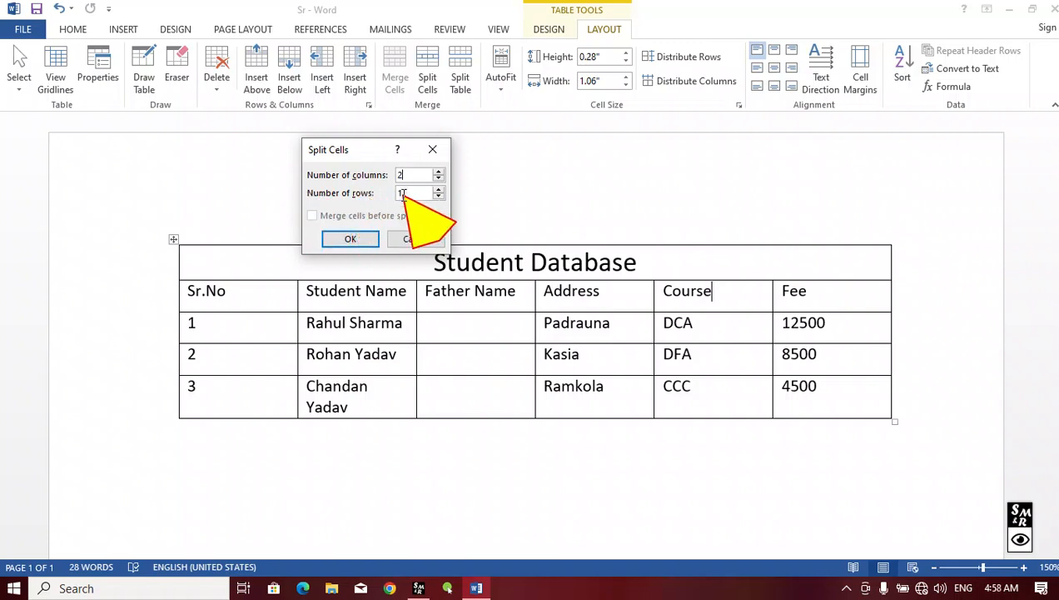
left_click(362, 244)
Step: Enter Subject in the empty header cell beside Course
left_click(670, 302)
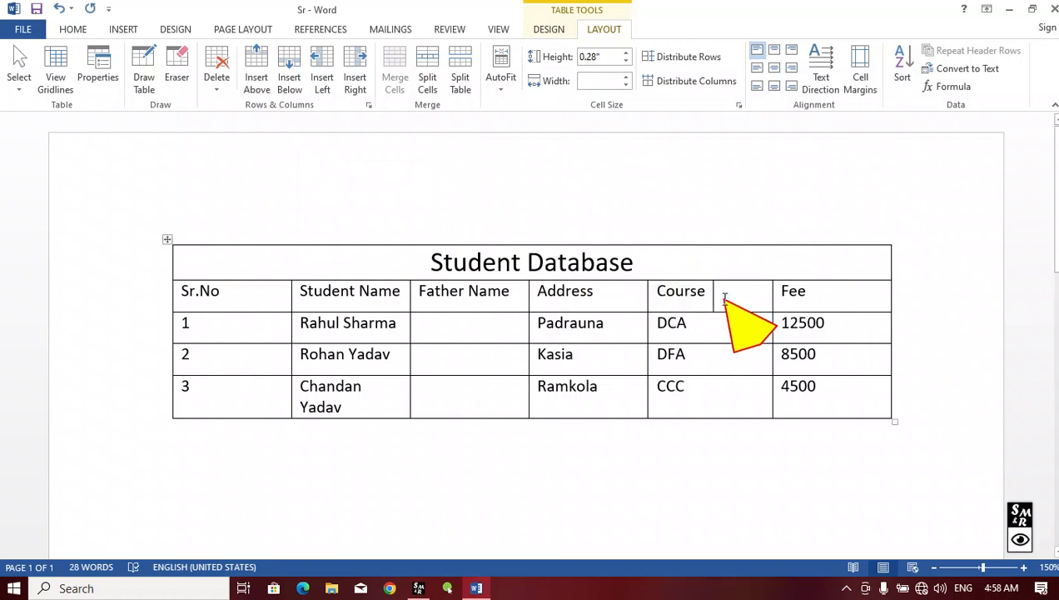
left_click(724, 298)
type("Su")
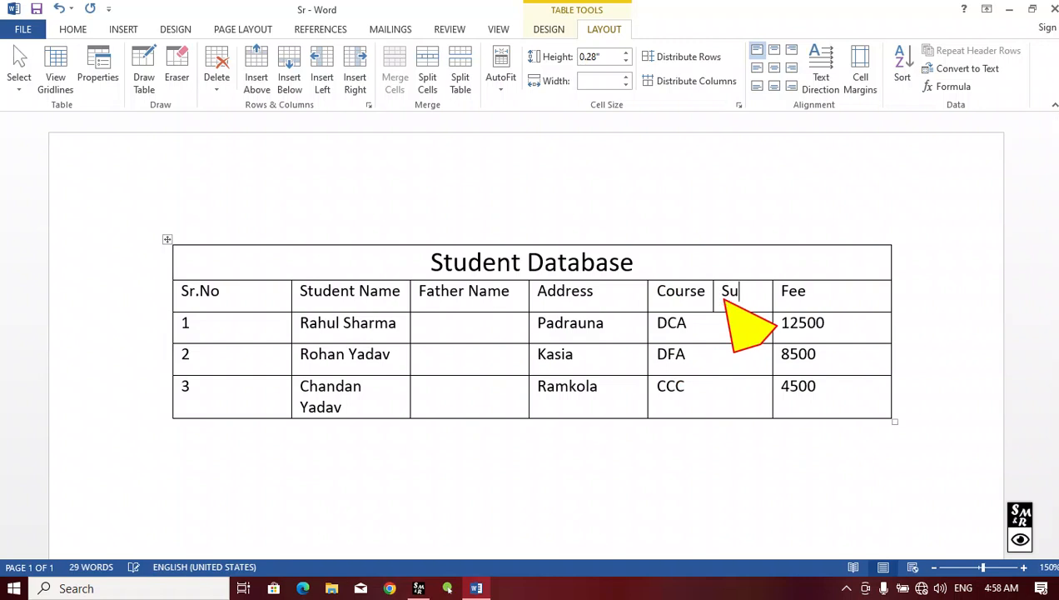
type("bject")
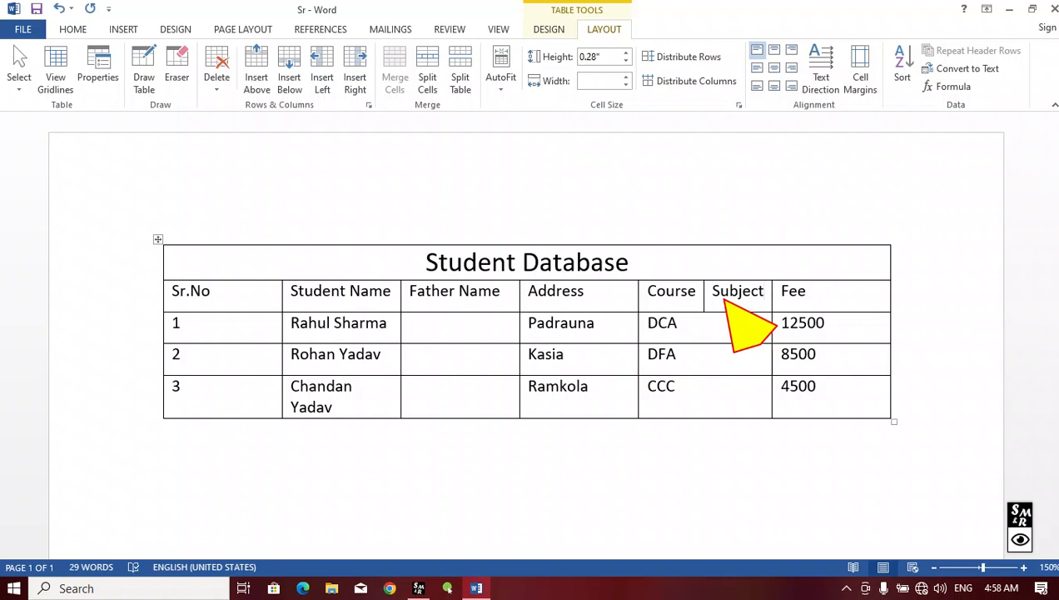
Step: Split the Address header cell into two columns and two rows
left_click(588, 290)
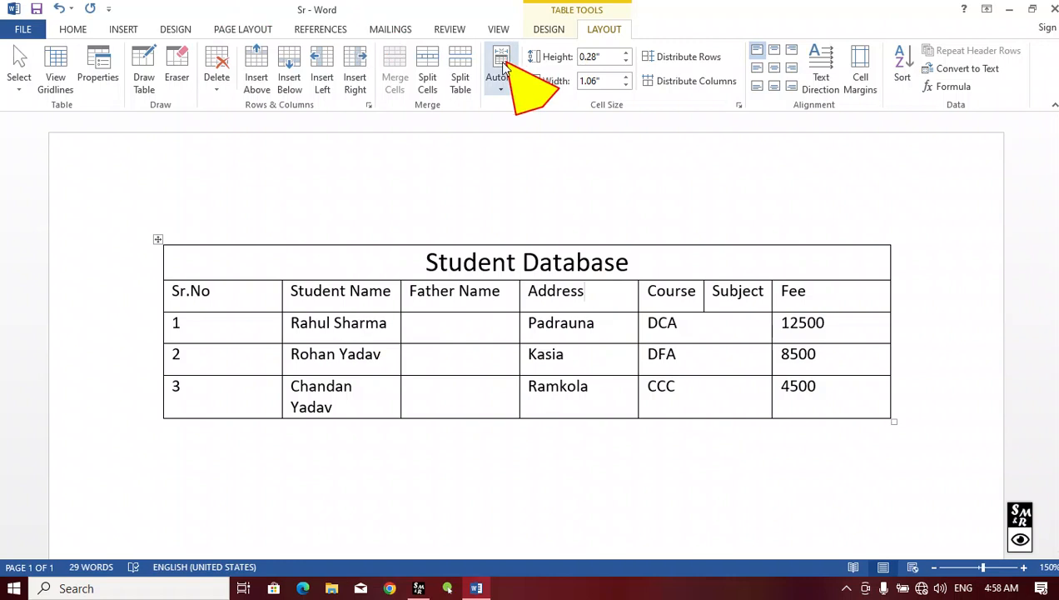
left_click(434, 71)
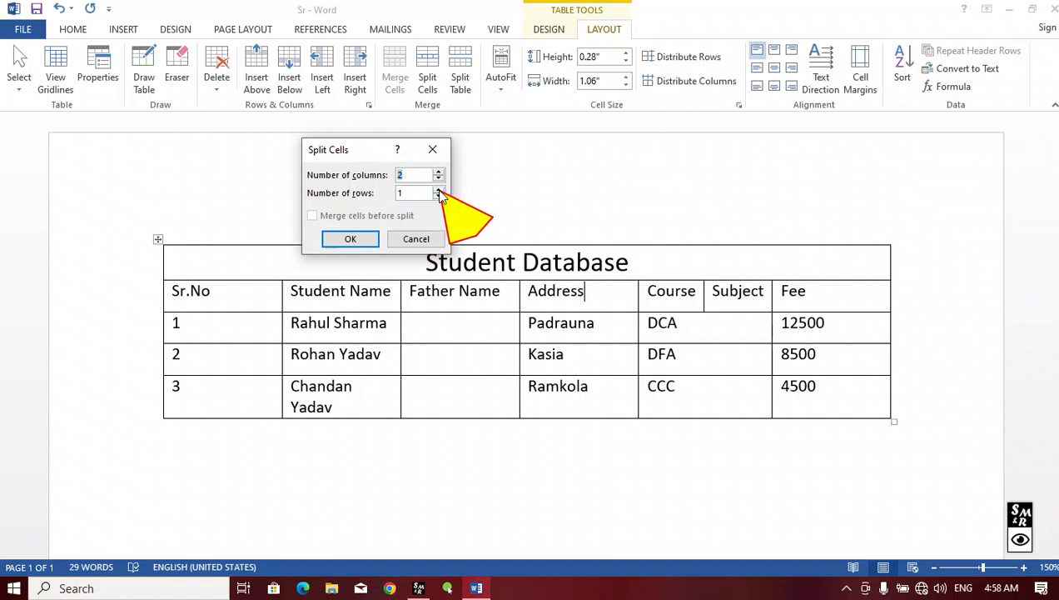
left_click(350, 239)
left_click(588, 312)
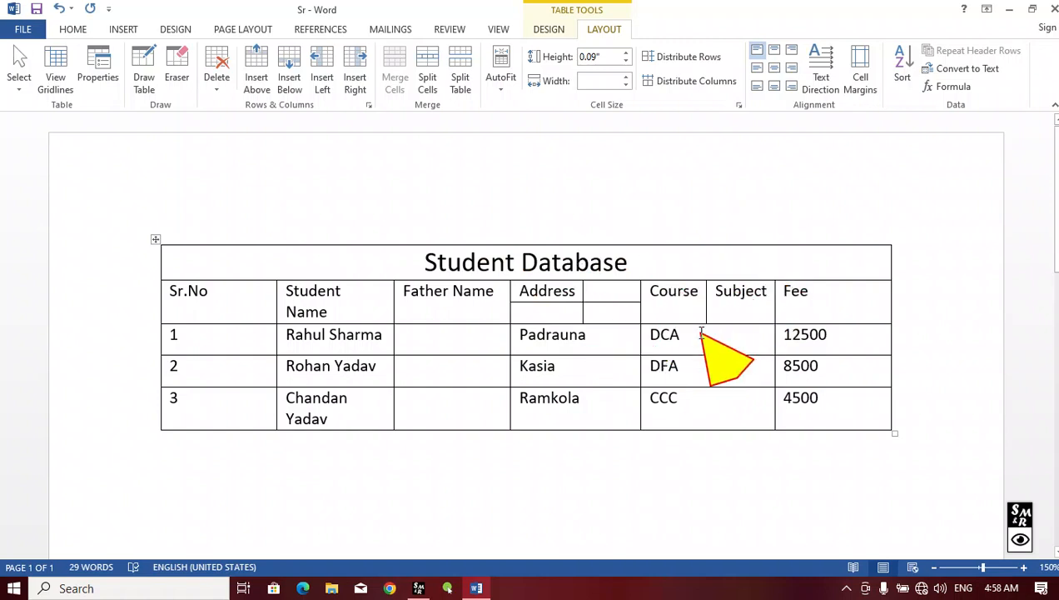
Step: Undo the Address cell split, the Subject entry and the Course cell split
key("ctrl+z")
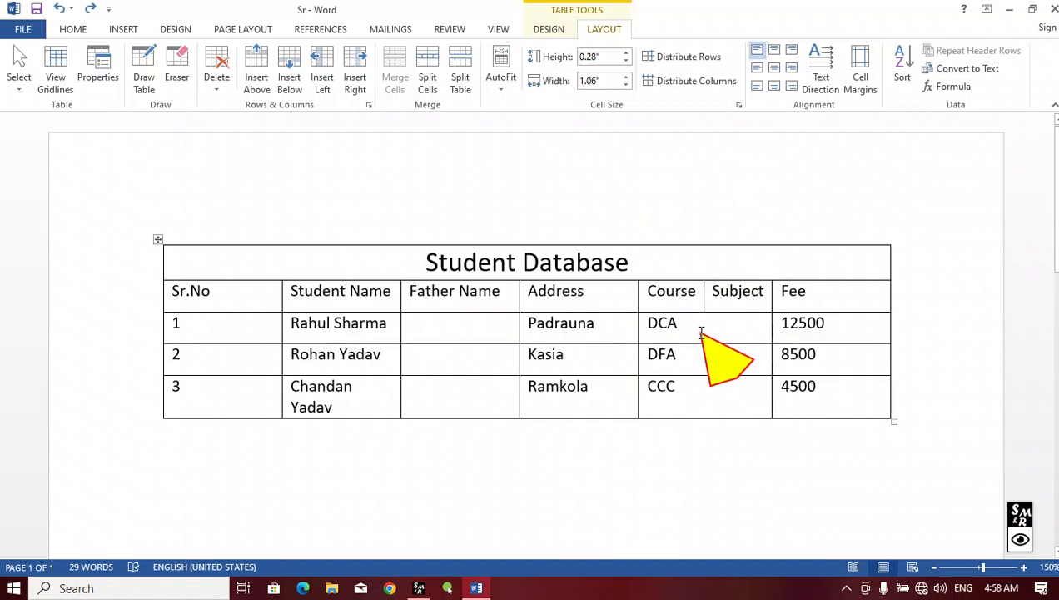
key("ctrl+z")
key("ctrl+z")
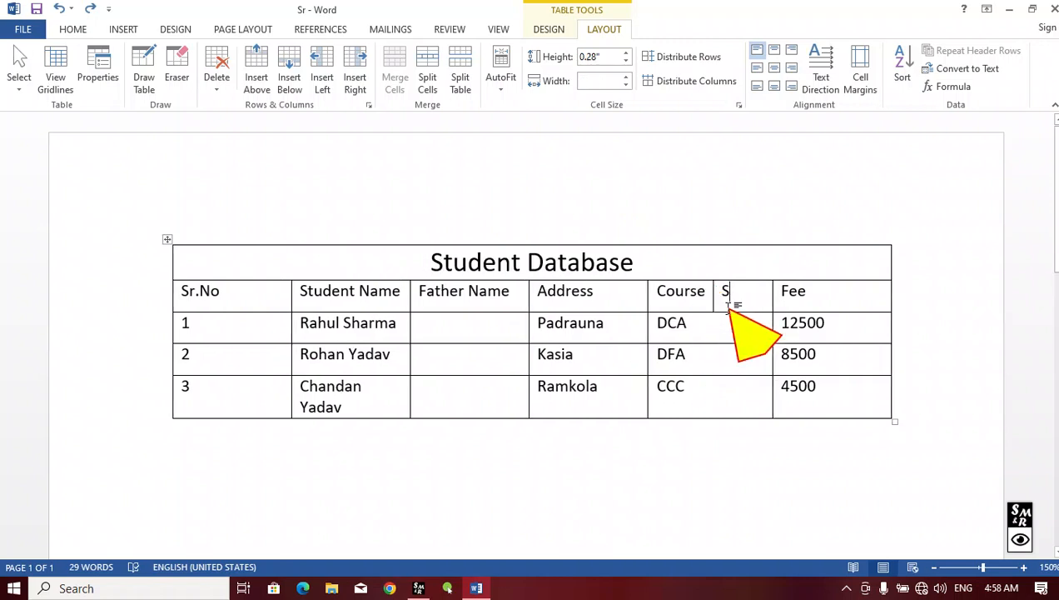
key("ctrl+z")
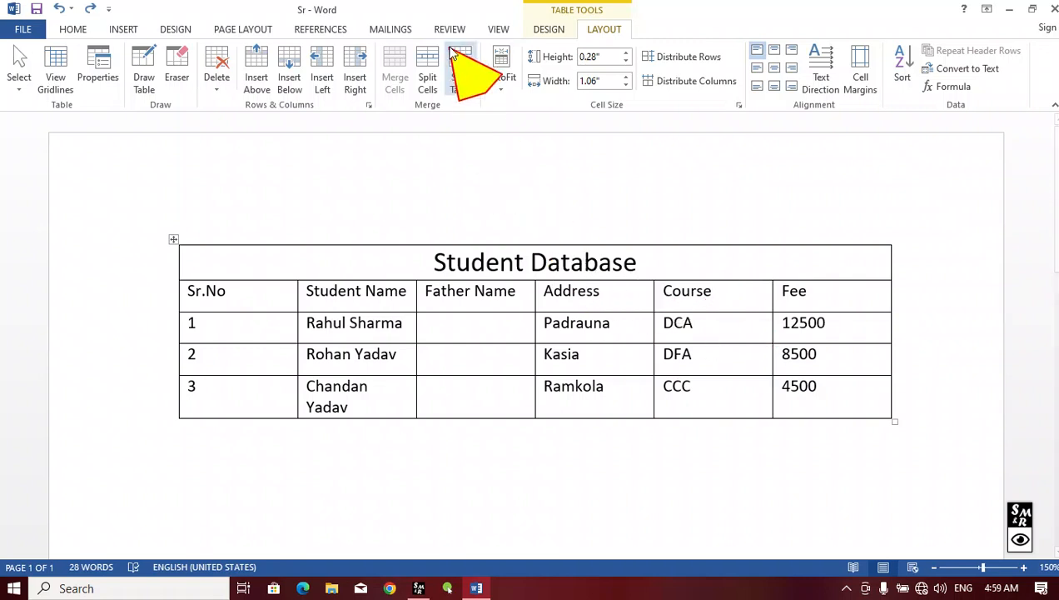
Step: Split the table into two tables at the row numbered 2, and undo the split
left_click(606, 291)
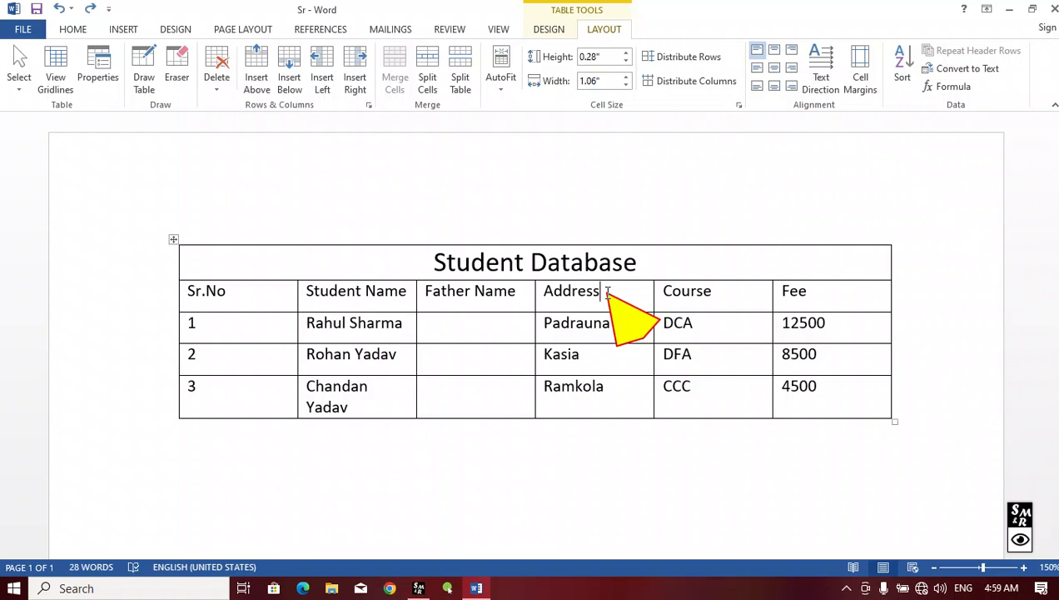
left_click(219, 354)
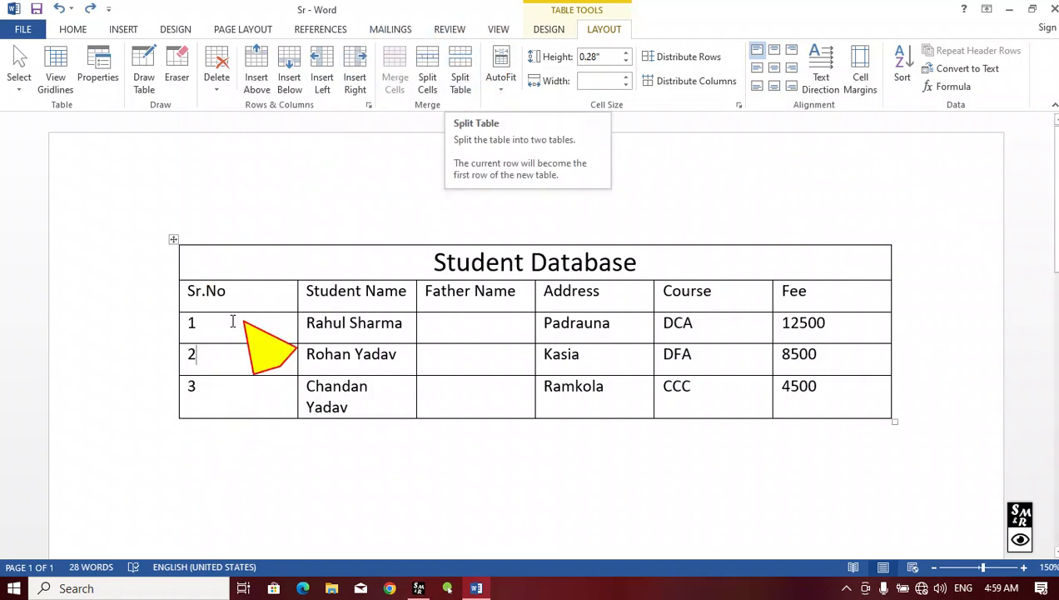
left_click(461, 75)
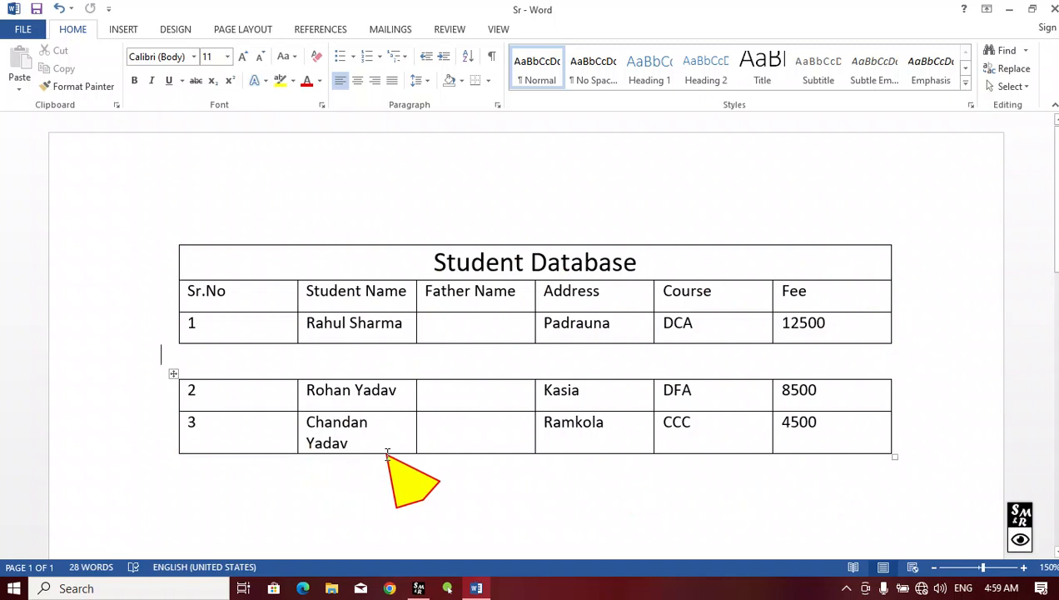
key("Delete")
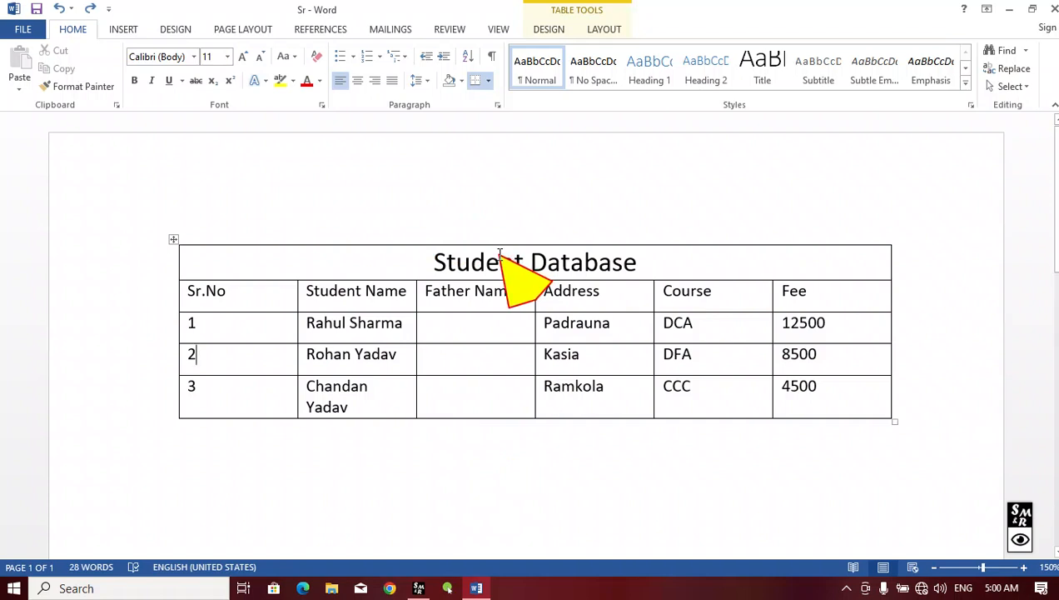
Step: Delete the Student Database title row from the table
left_click(592, 29)
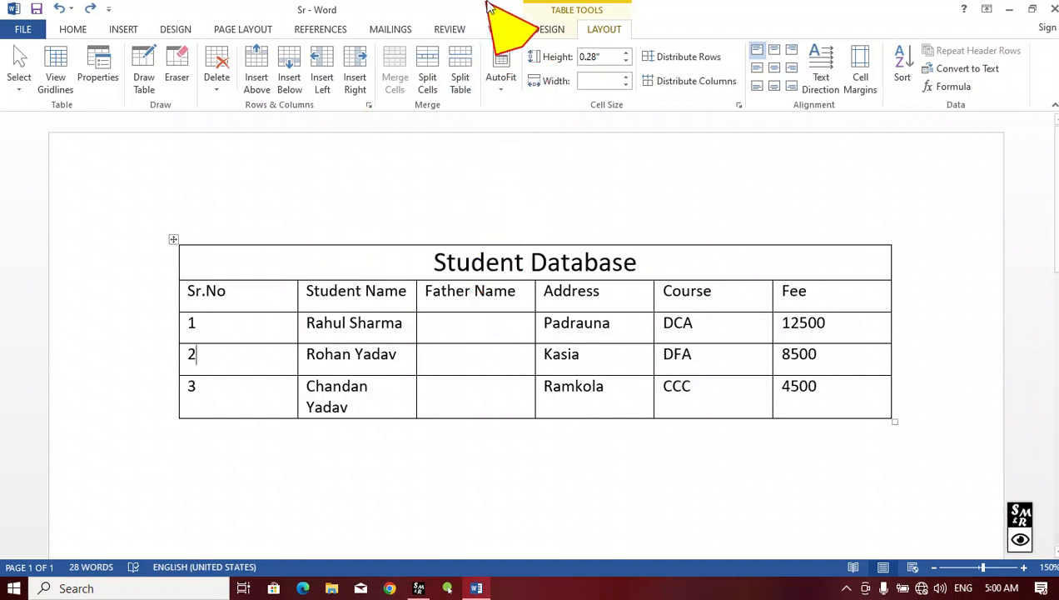
left_click(257, 260)
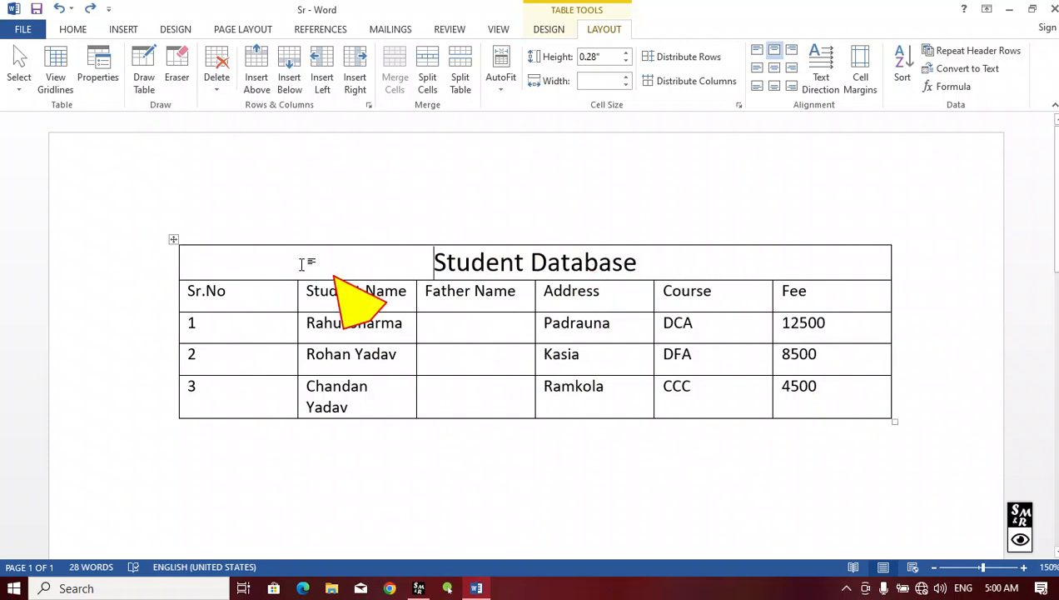
left_click(216, 83)
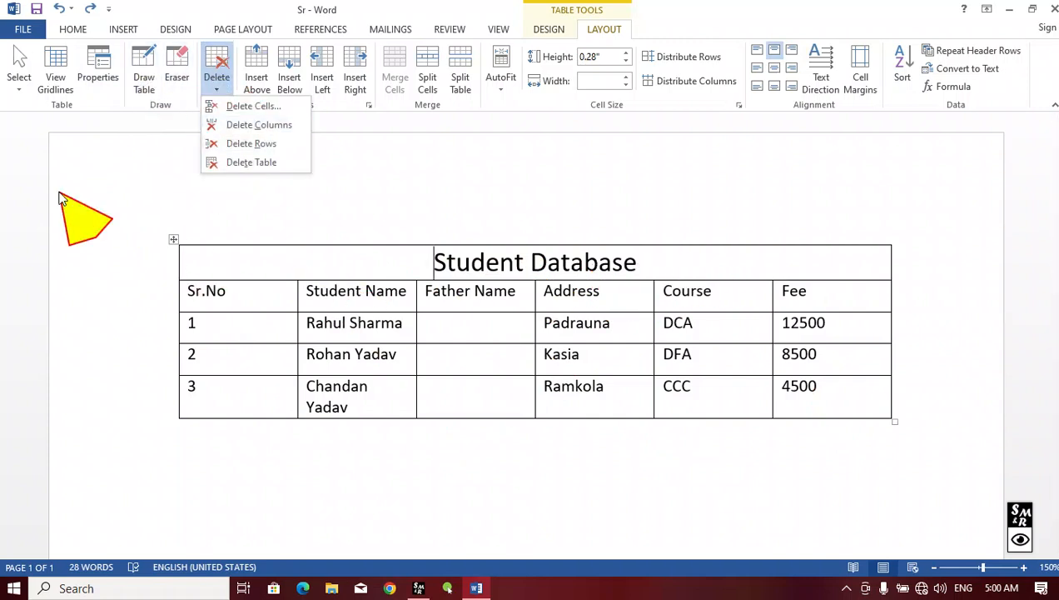
left_click(250, 145)
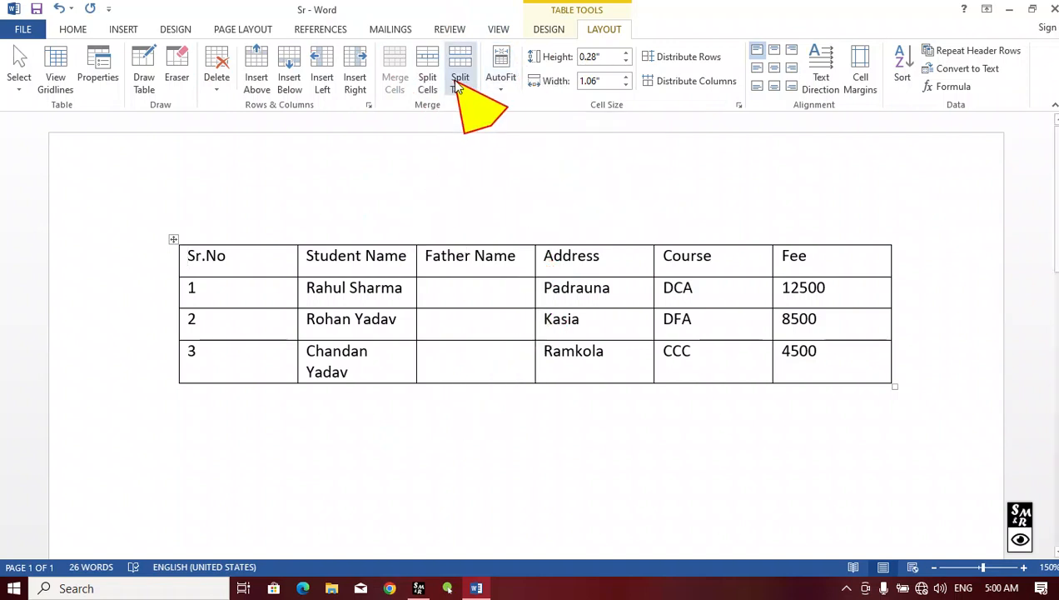
Step: Select all cells of the student table and AutoFit the columns to their contents
left_click(501, 73)
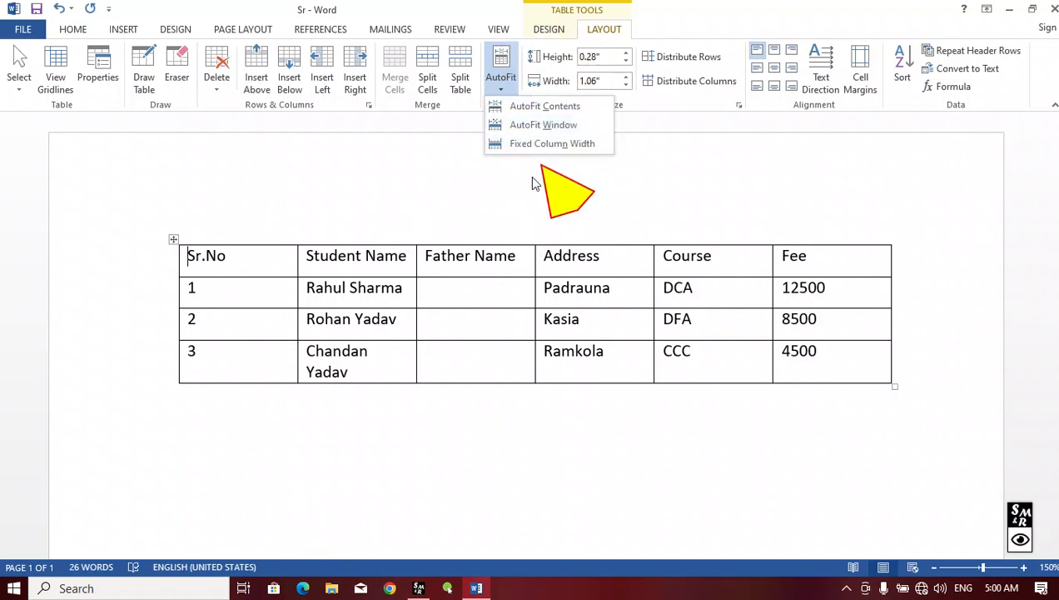
left_click(514, 260)
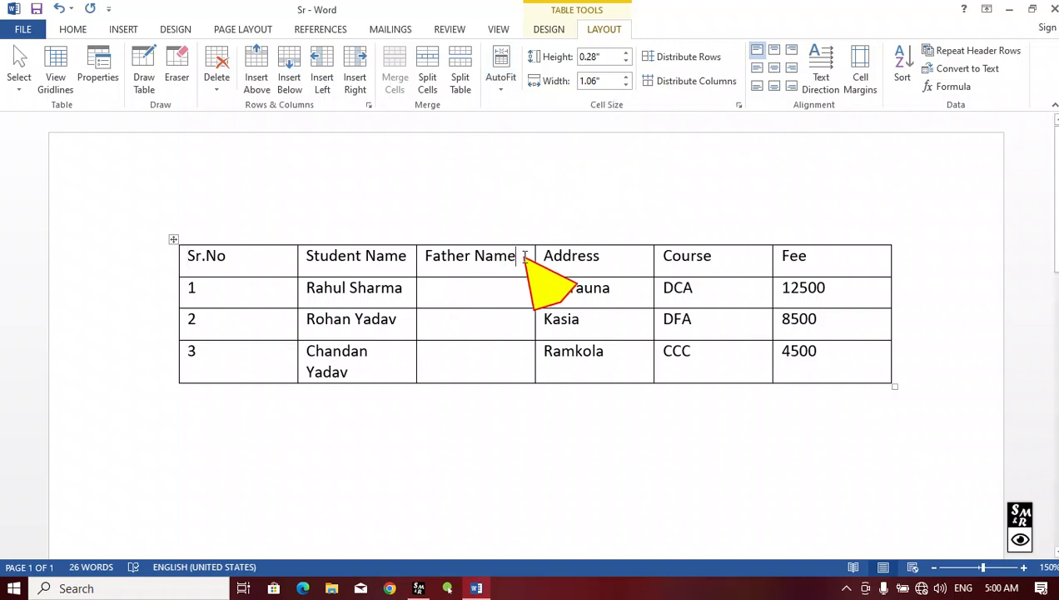
left_click(500, 83)
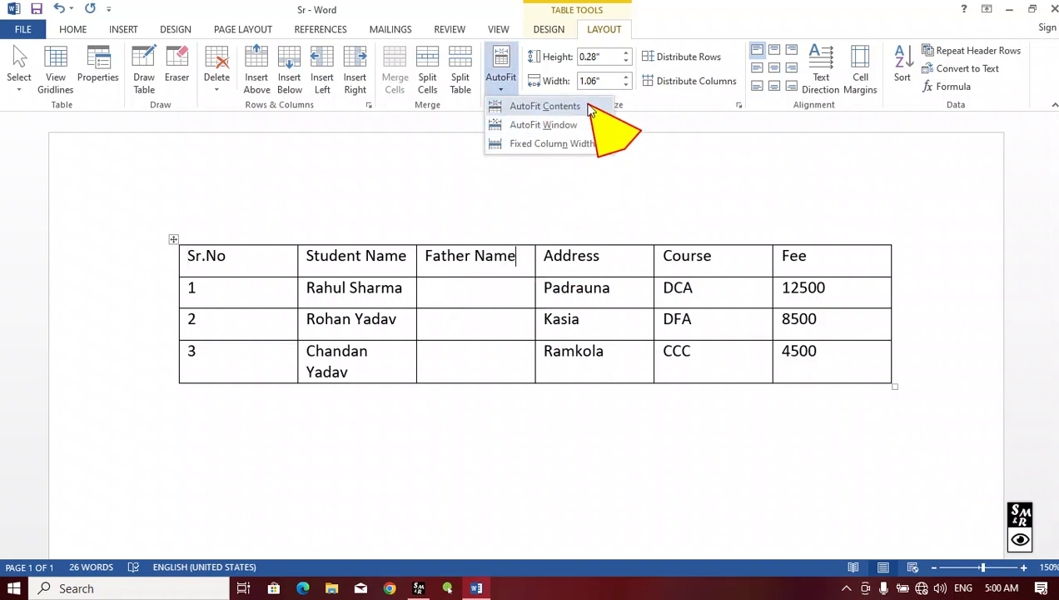
left_click(426, 318)
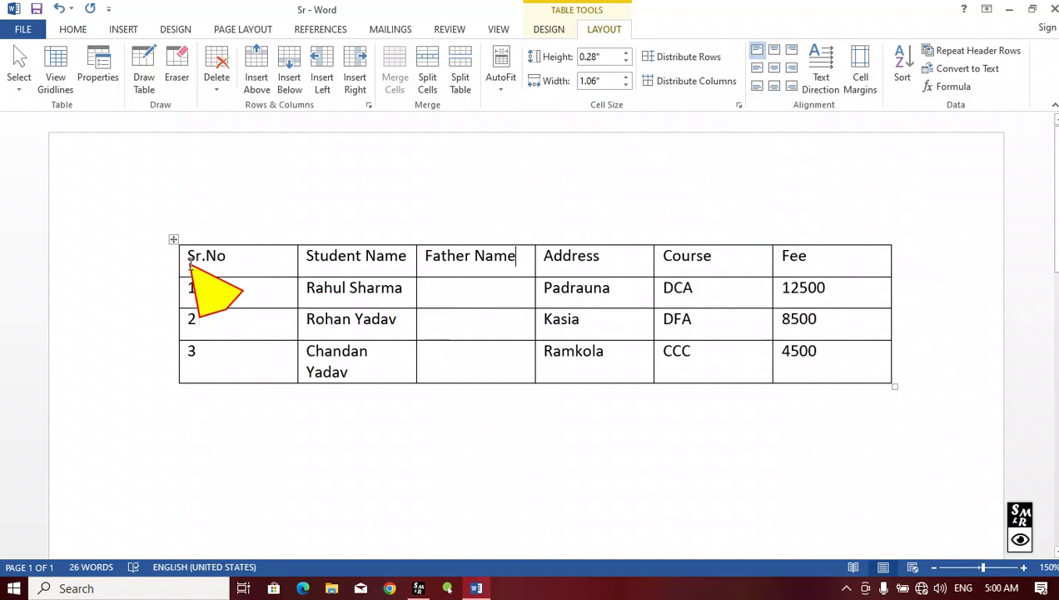
left_click_drag(193, 258, 839, 372)
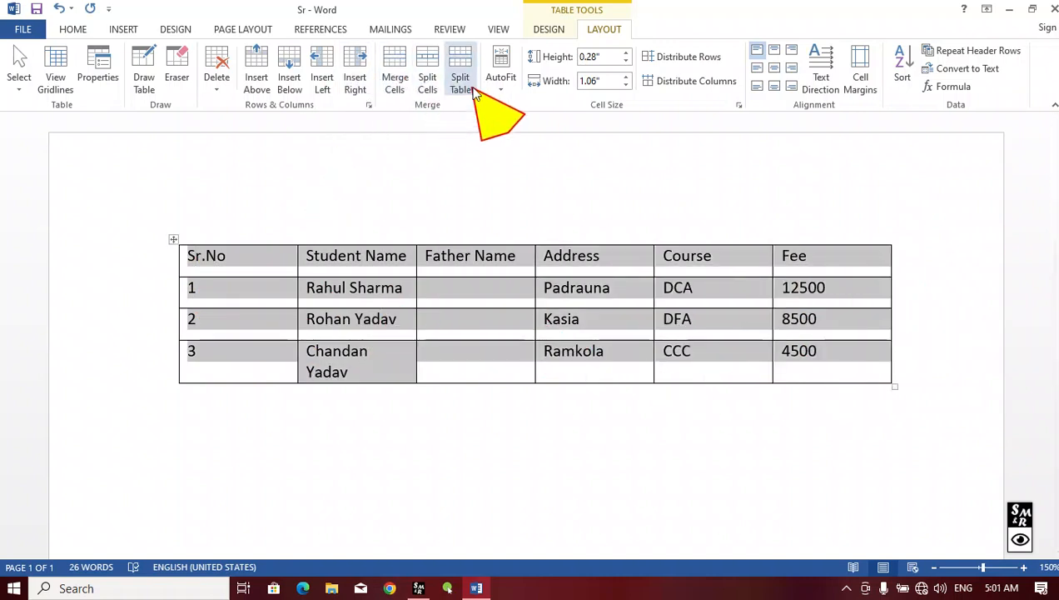
left_click(509, 85)
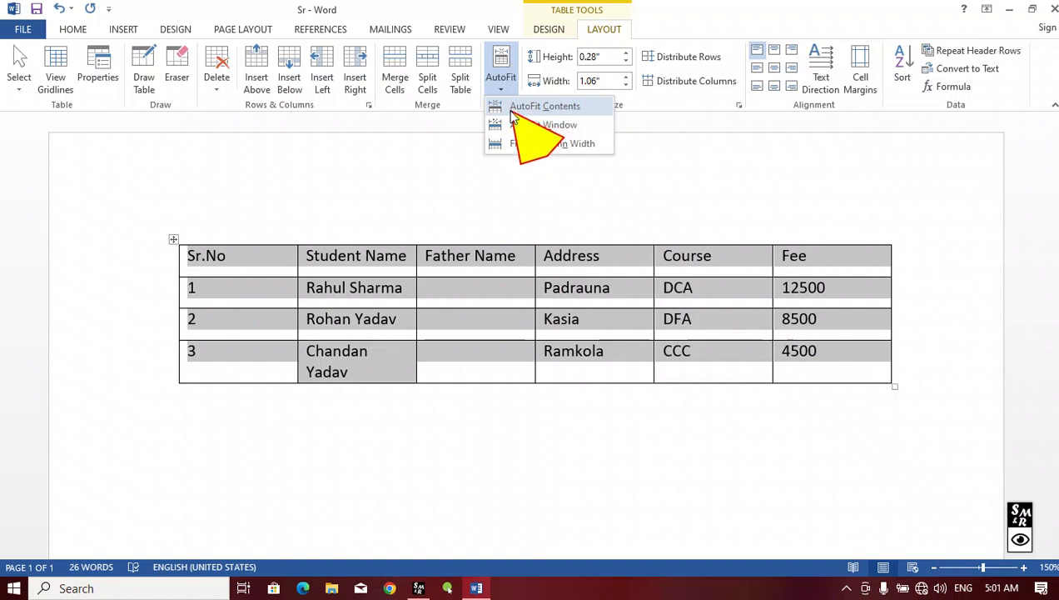
left_click(544, 106)
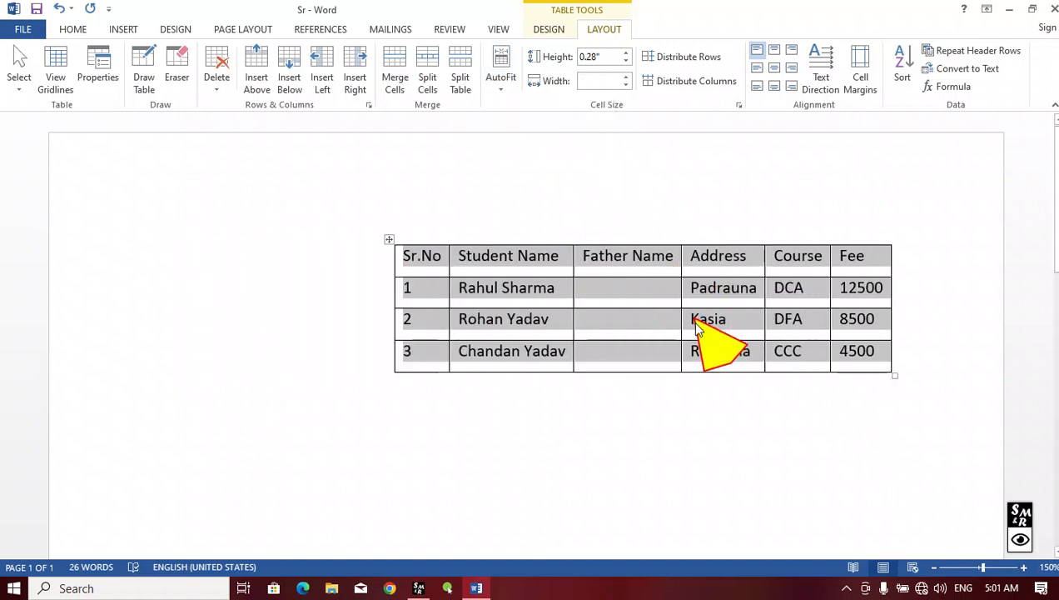
Step: Set the table's alignment to Left in the table properties
left_click(598, 325)
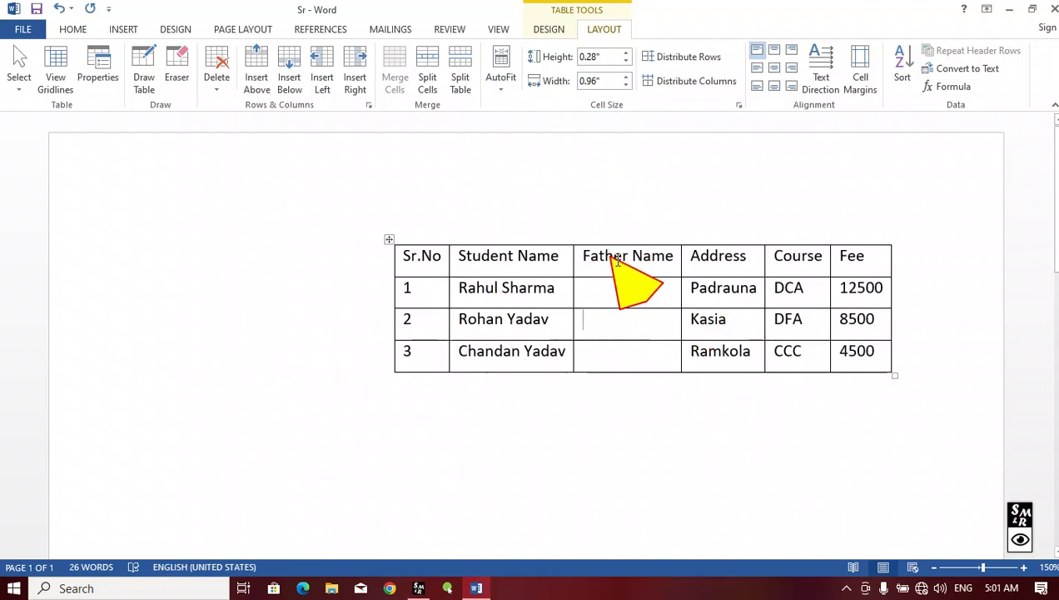
left_click(97, 73)
left_click(55, 185)
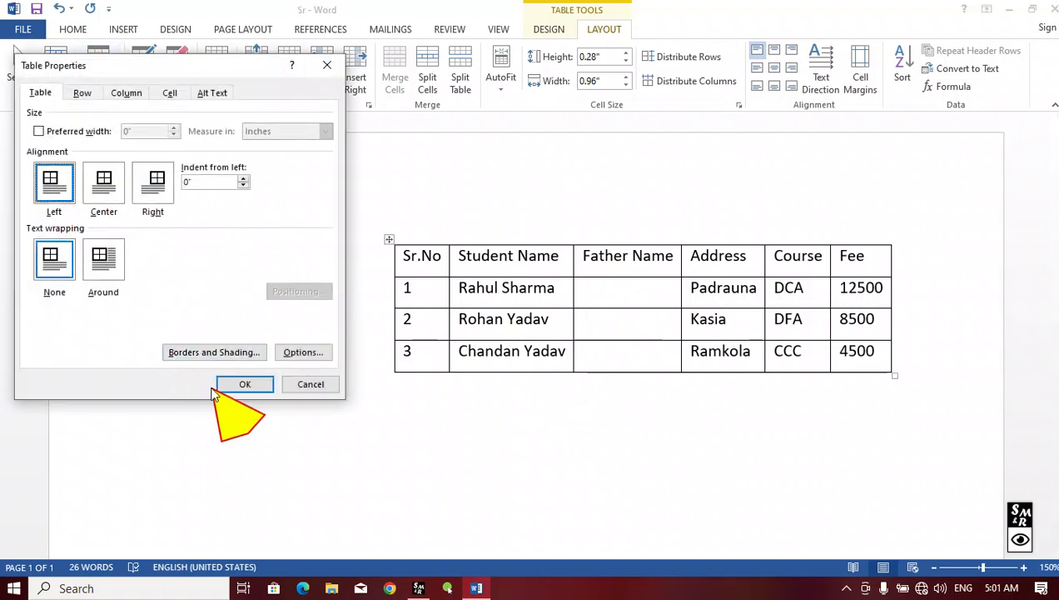
left_click(242, 380)
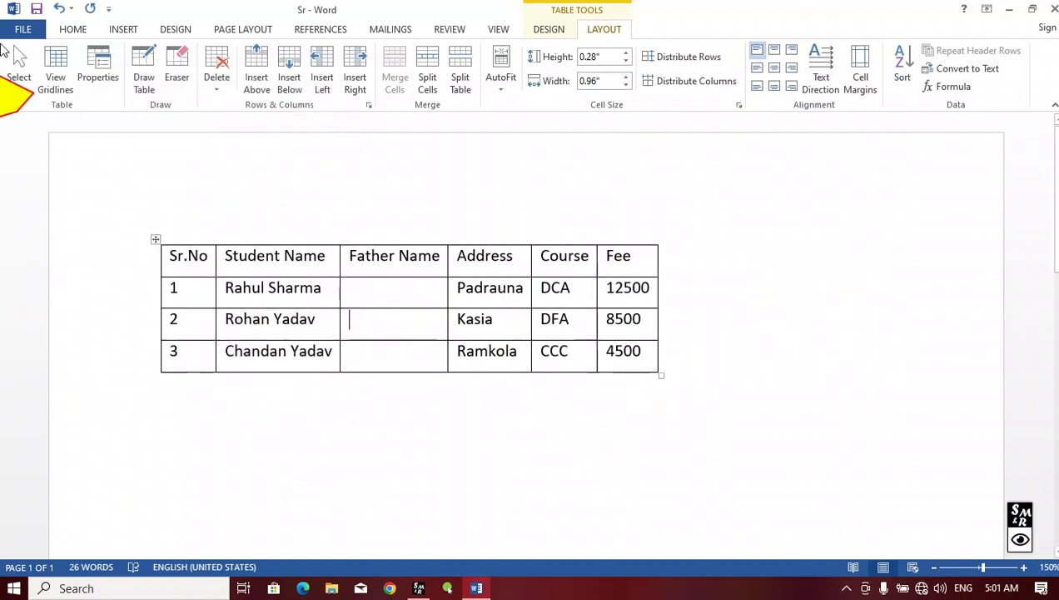
Step: AutoFit the table to the window width, and AutoFit it back to its contents
left_click(500, 83)
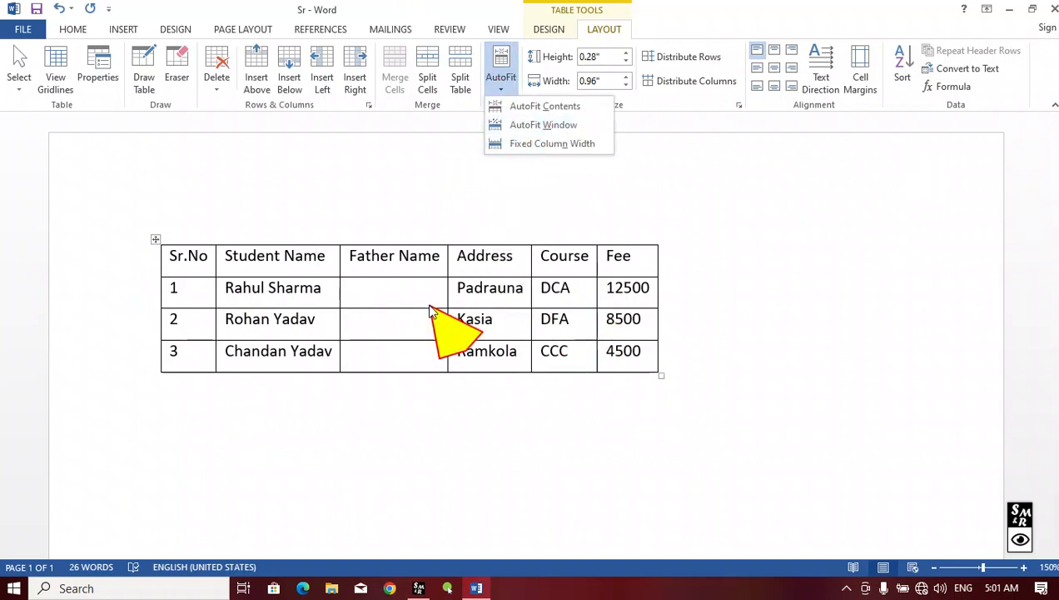
left_click(546, 127)
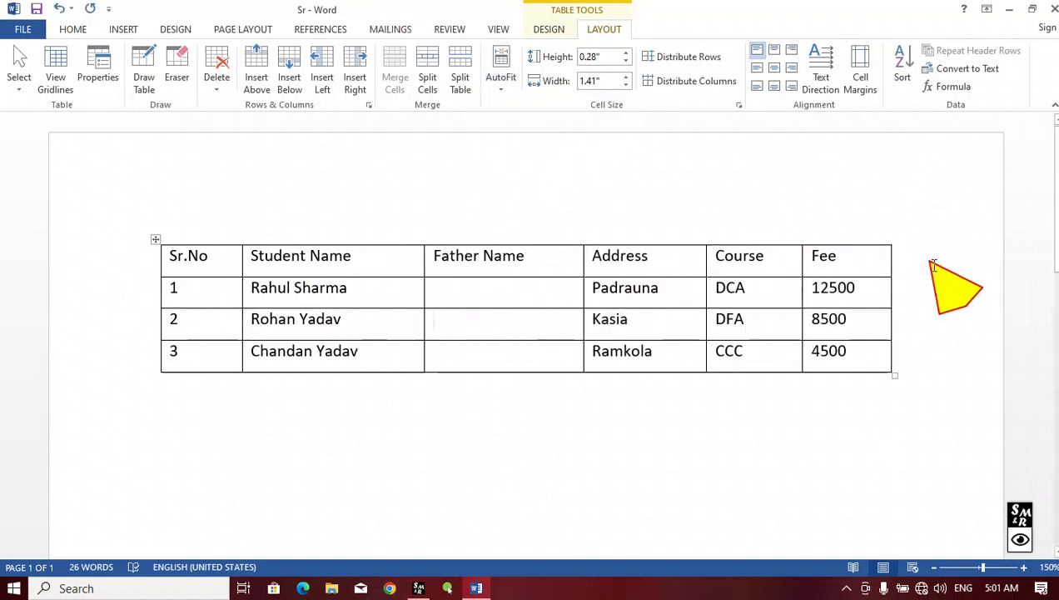
left_click(500, 82)
left_click(543, 106)
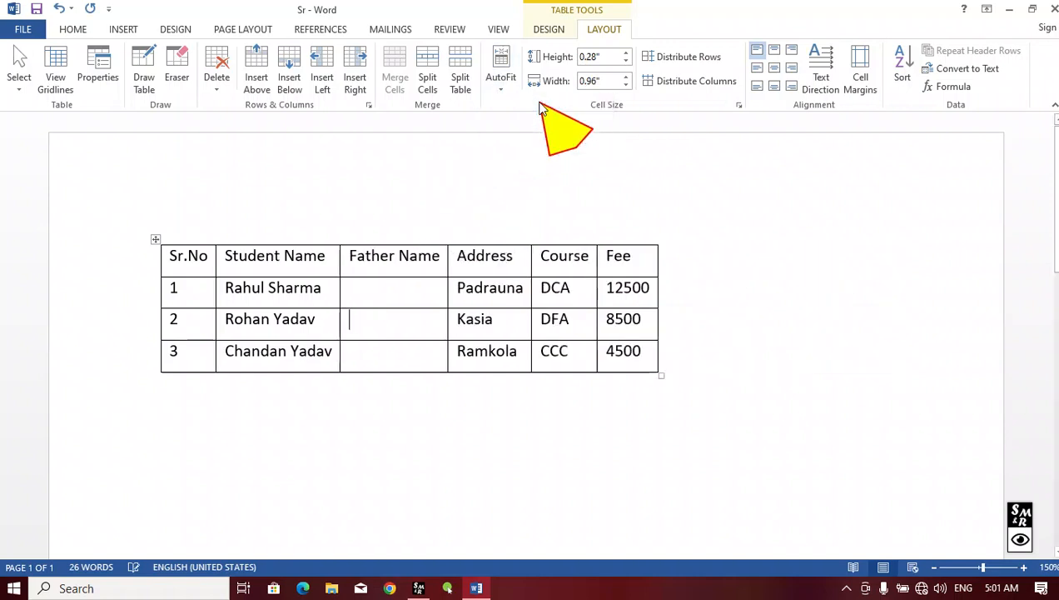
Step: Set the table to Fixed Column Width and enlarge the whole table until its rows are about 0.32" high
left_click(498, 92)
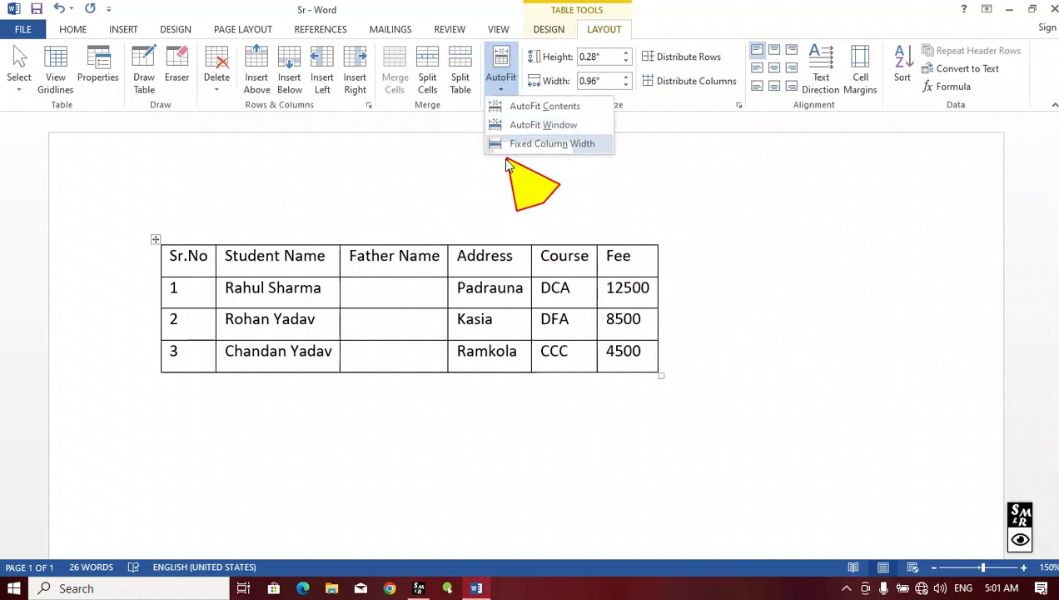
left_click(549, 145)
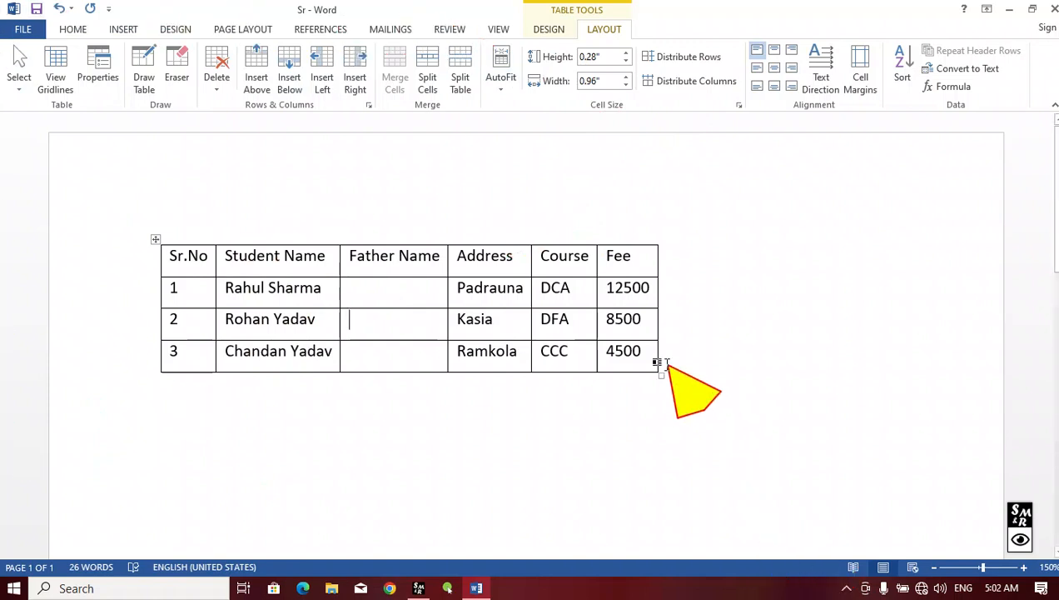
left_click_drag(658, 372, 823, 392)
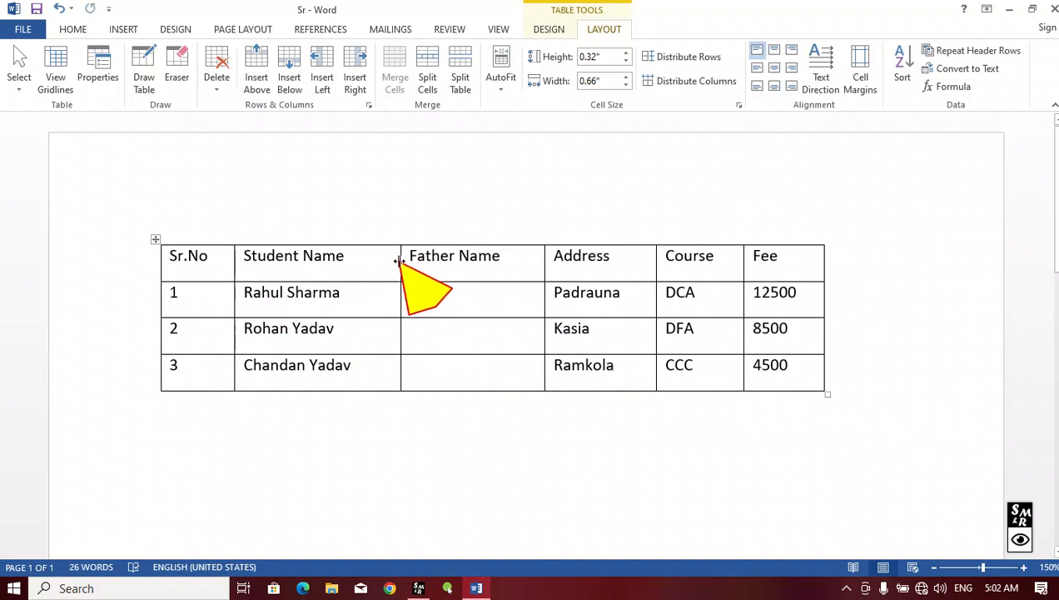
Step: Make the header row about 0.37" high and set the Student Name column's width to 1.8"
mouse_move(404, 258)
left_mouse_down()
mouse_move(433, 259)
mouse_move(392, 259)
left_mouse_up()
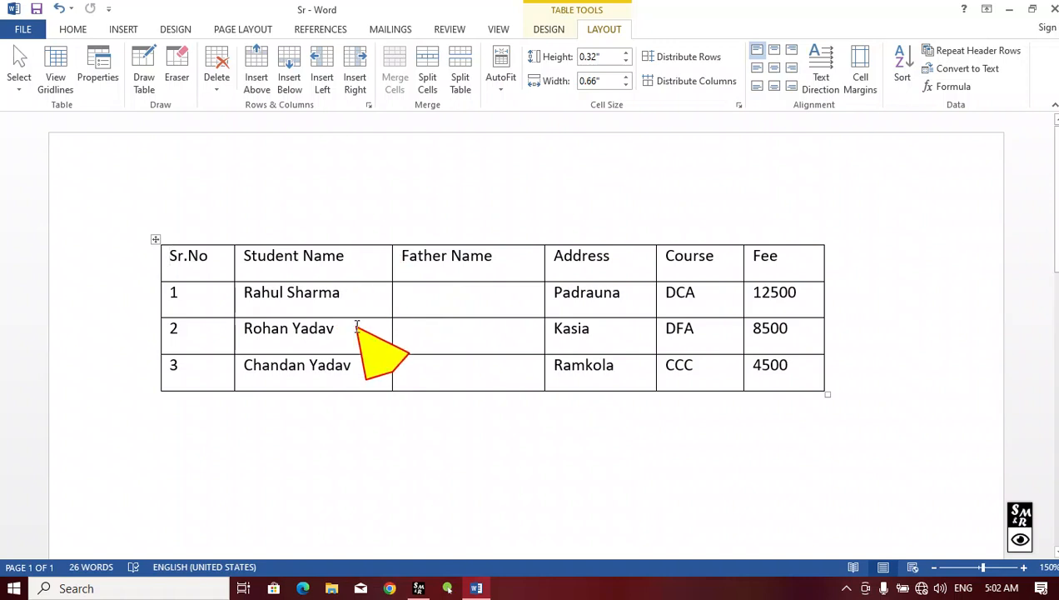
mouse_move(358, 281)
left_mouse_down()
mouse_move(356, 360)
mouse_move(358, 286)
left_mouse_up()
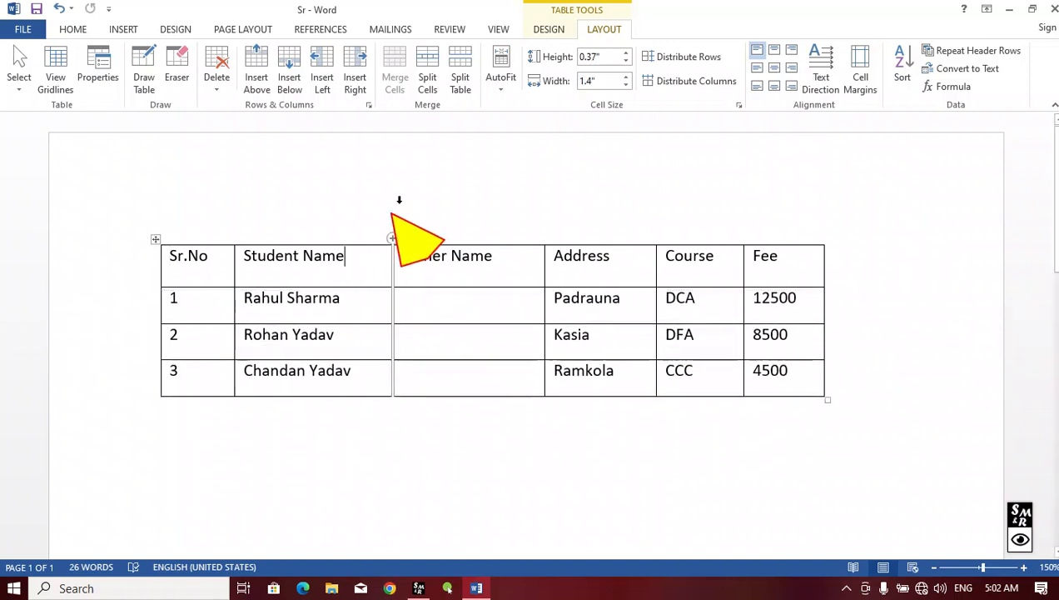
left_click(626, 77)
left_click(626, 77)
left_click(626, 76)
left_click(626, 76)
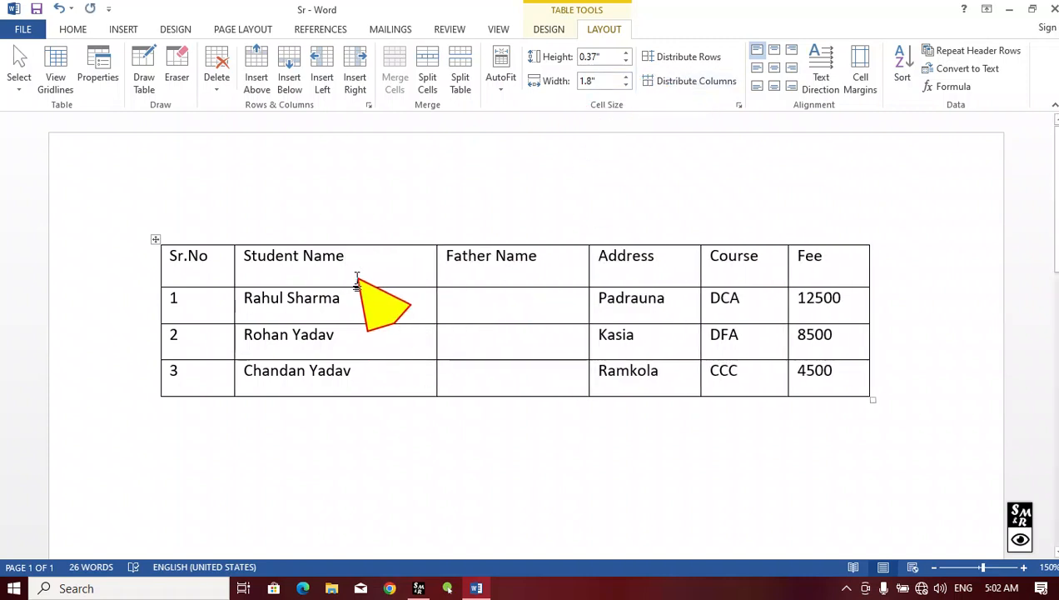
Step: Try larger and smaller heights for the header row and set it to 0.5"
left_click(626, 54)
left_click(626, 54)
left_click(626, 53)
left_click(627, 53)
left_click(626, 54)
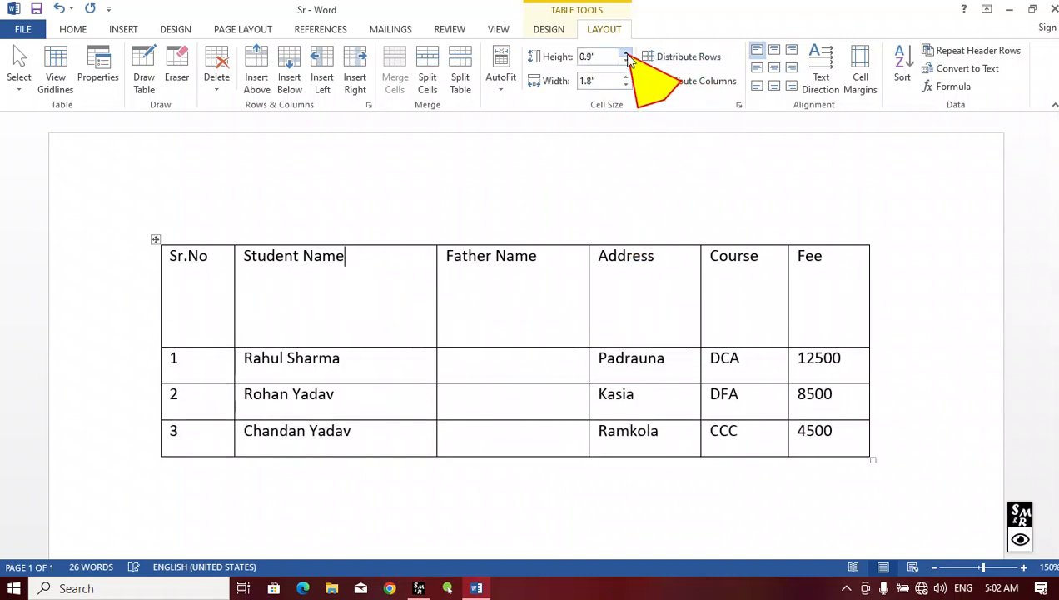
left_click(627, 53)
left_click(626, 54)
left_click(626, 63)
left_click(626, 63)
left_click(626, 64)
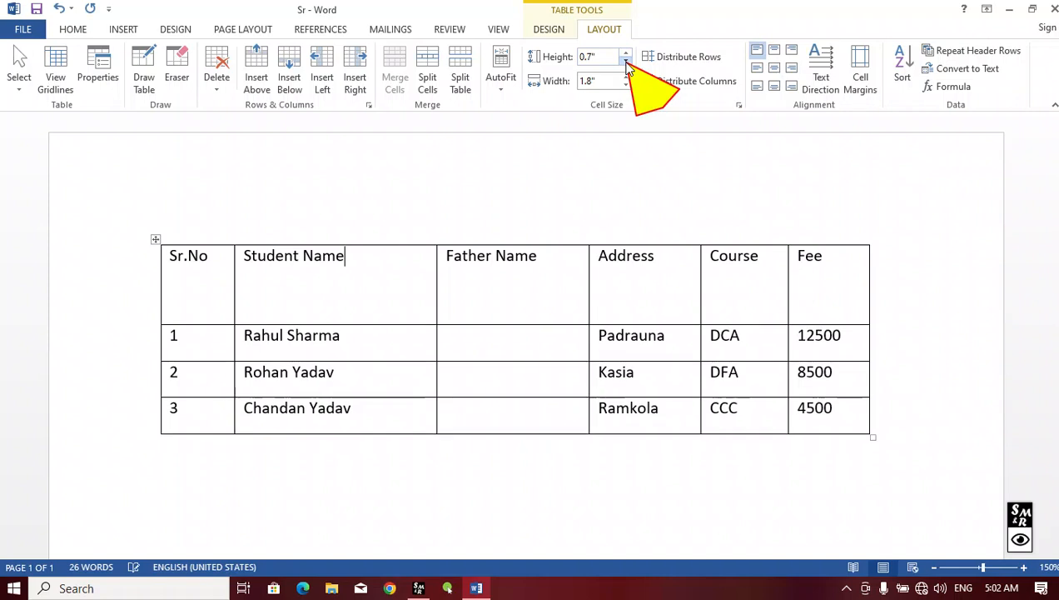
left_click(626, 53)
left_click(626, 53)
left_click(626, 53)
left_click(626, 54)
left_click(626, 54)
left_click(627, 53)
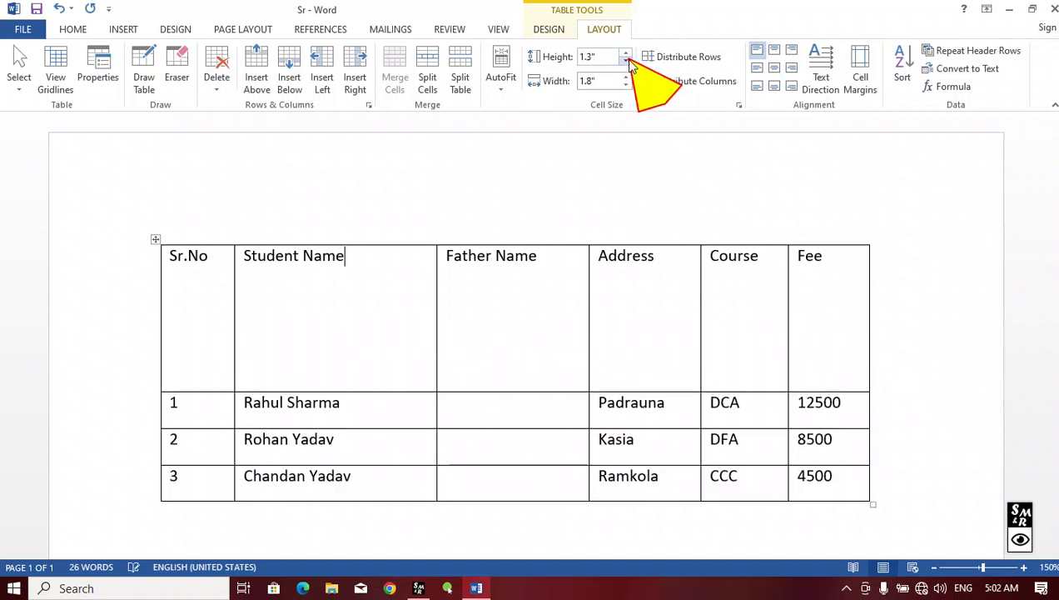
left_click(626, 64)
left_click(626, 63)
left_click(627, 64)
left_click(627, 63)
left_click(626, 63)
left_click(627, 64)
left_click(626, 64)
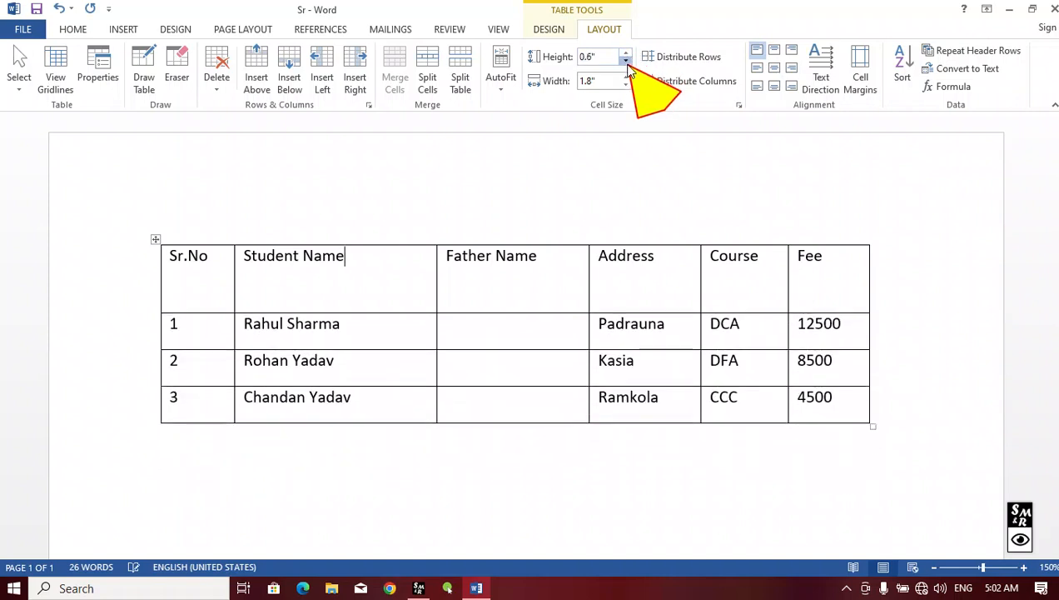
left_click(627, 63)
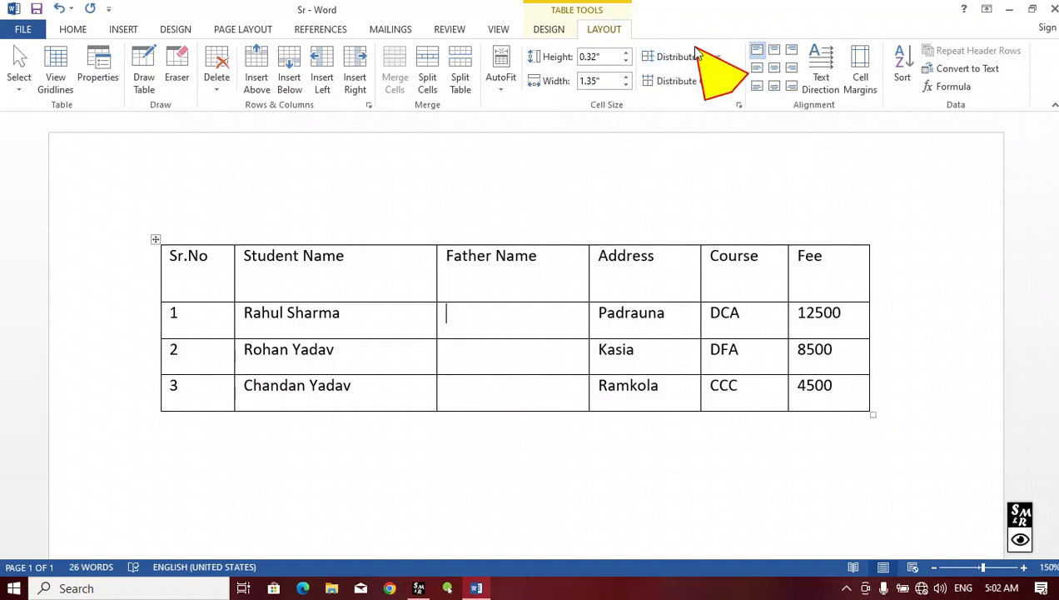
Step: Increase the header row's height to about 0.68" and make the second and third student rows taller
left_click(367, 277)
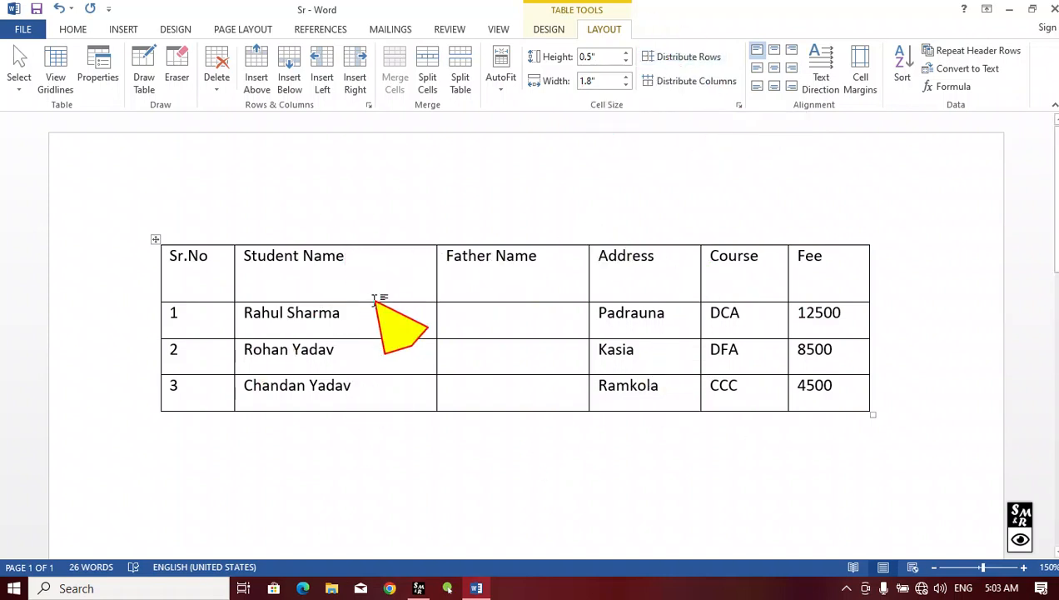
left_click_drag(369, 301, 367, 321)
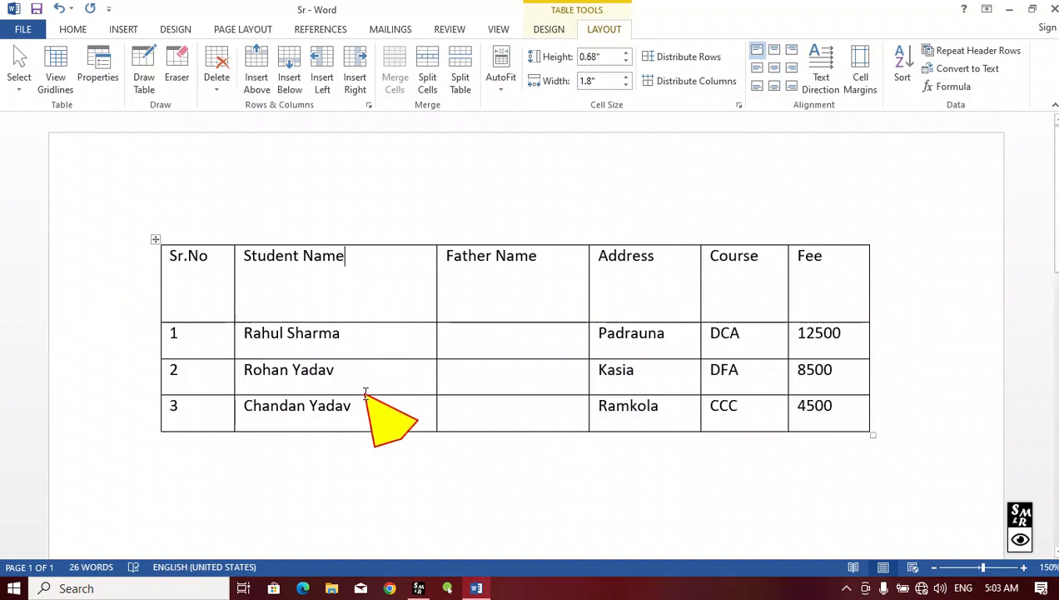
left_click_drag(361, 394, 367, 421)
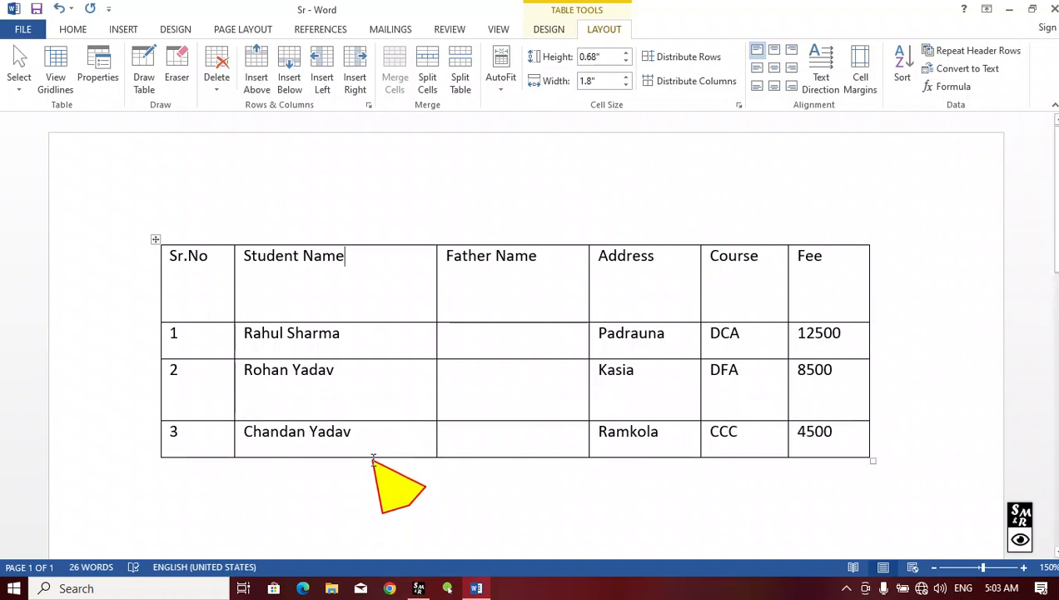
left_click_drag(372, 457, 372, 483)
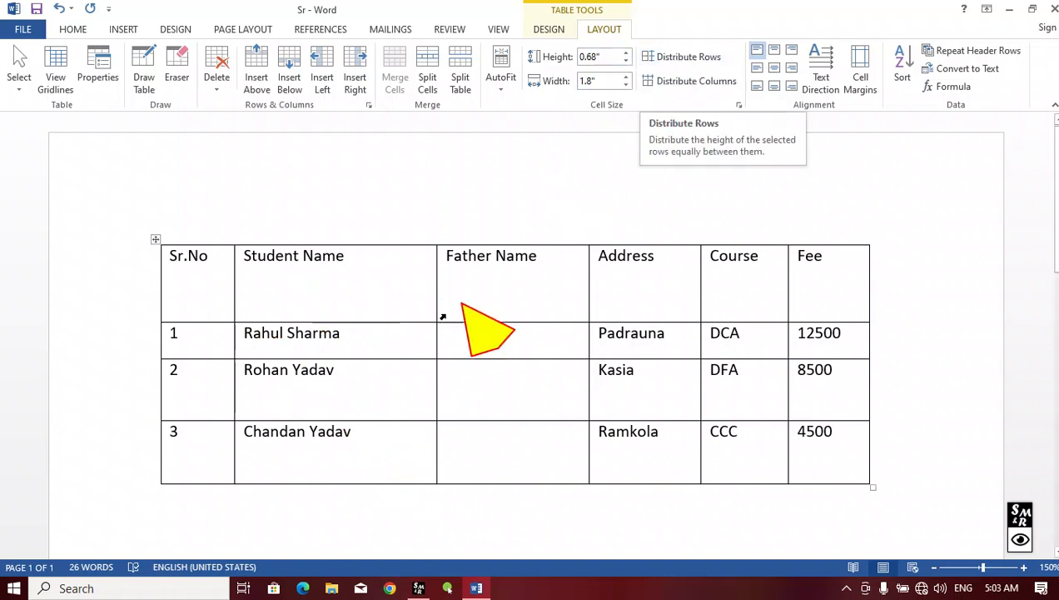
Step: Select all cells of the table and distribute the rows evenly
mouse_move(173, 256)
left_mouse_down()
mouse_move(402, 359)
mouse_move(705, 408)
mouse_move(816, 436)
mouse_move(843, 460)
left_mouse_up()
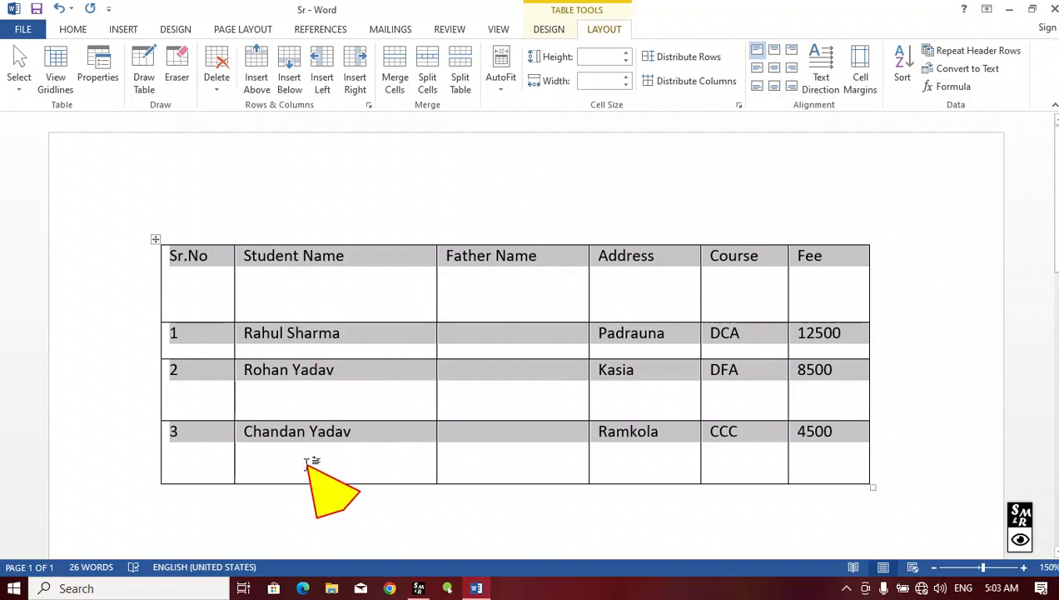
left_click(675, 58)
left_click(344, 345)
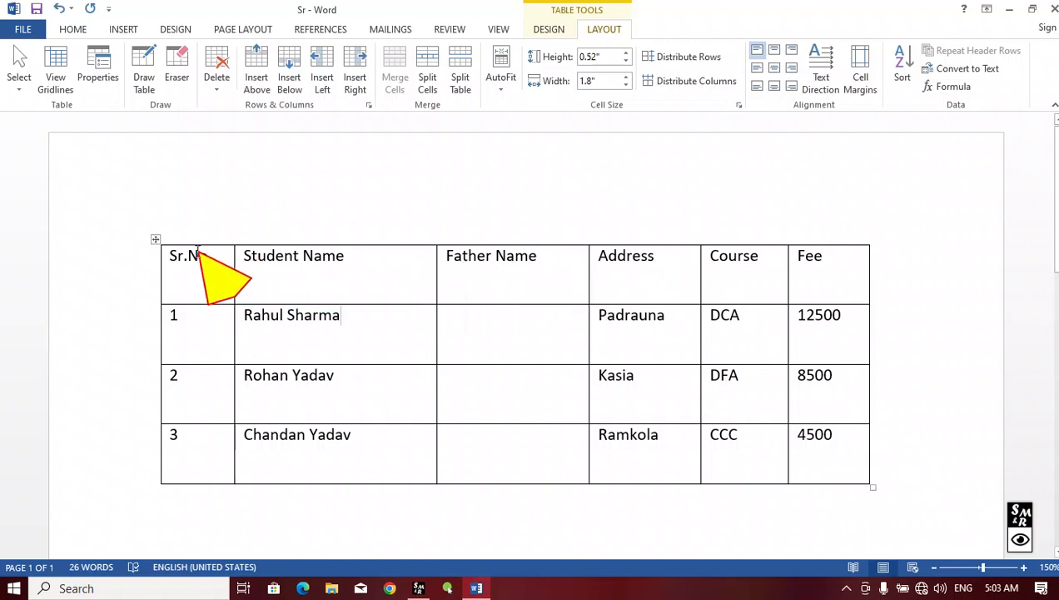
Step: Select all cells of the table and distribute the columns evenly
mouse_move(171, 259)
left_mouse_down()
mouse_move(437, 280)
mouse_move(733, 264)
mouse_move(851, 444)
mouse_move(843, 495)
left_mouse_up()
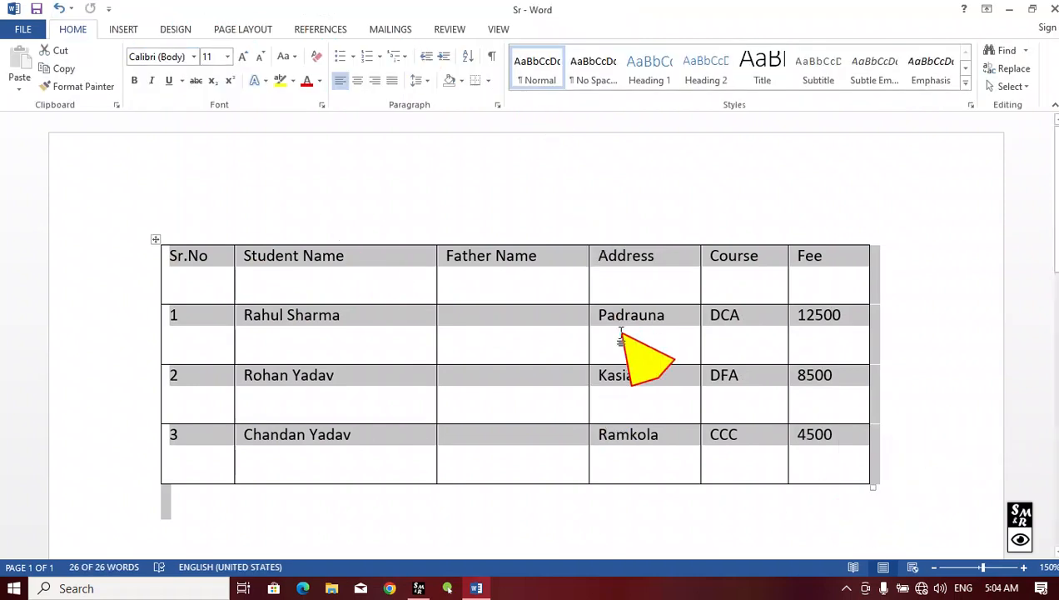
left_click(440, 335)
left_click(165, 260)
left_click_drag(170, 257, 814, 480)
left_click(605, 32)
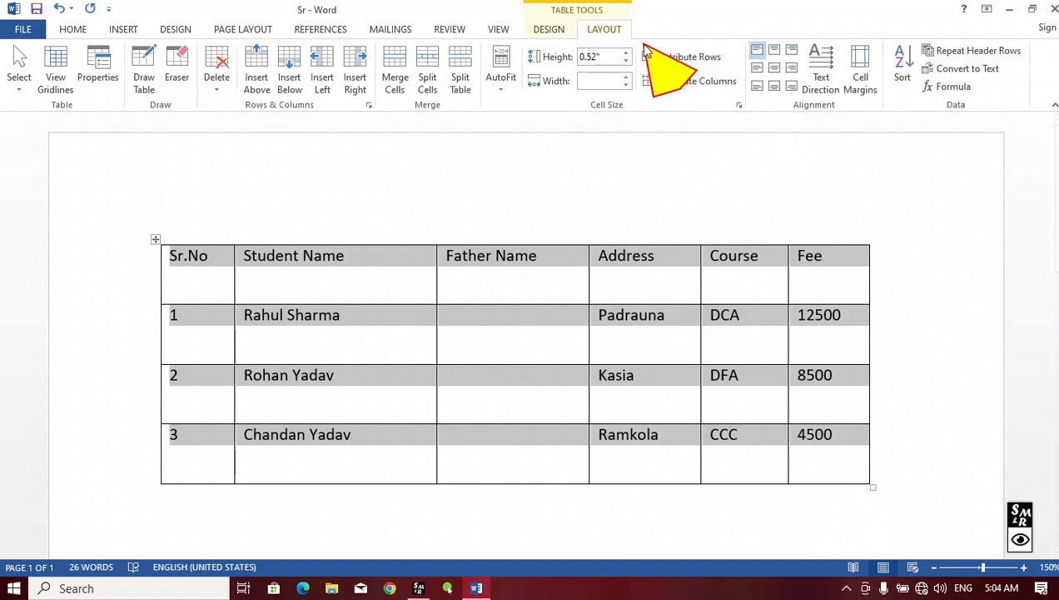
left_click(670, 84)
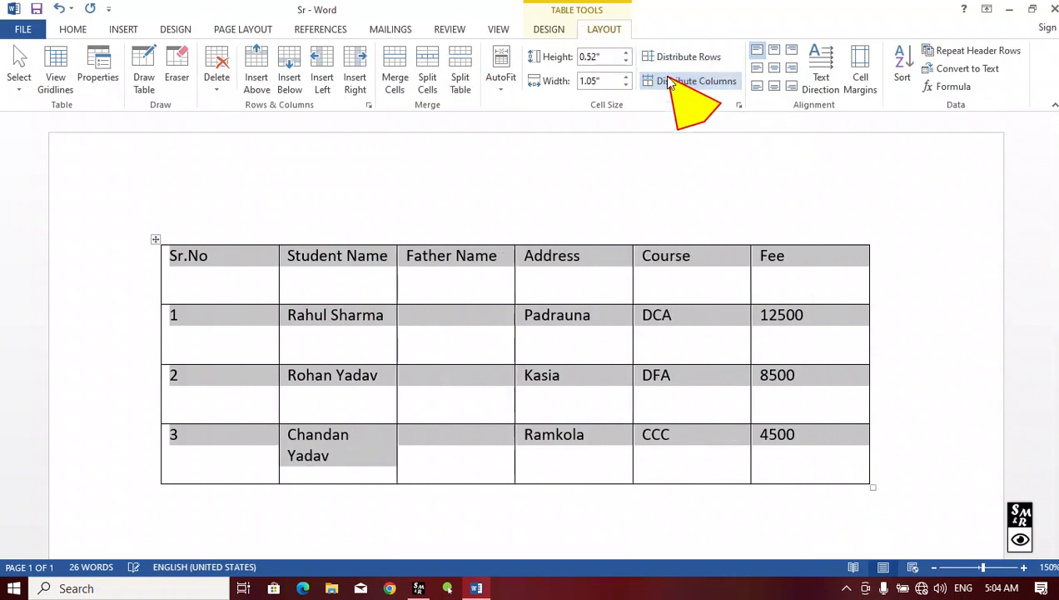
left_click(458, 315)
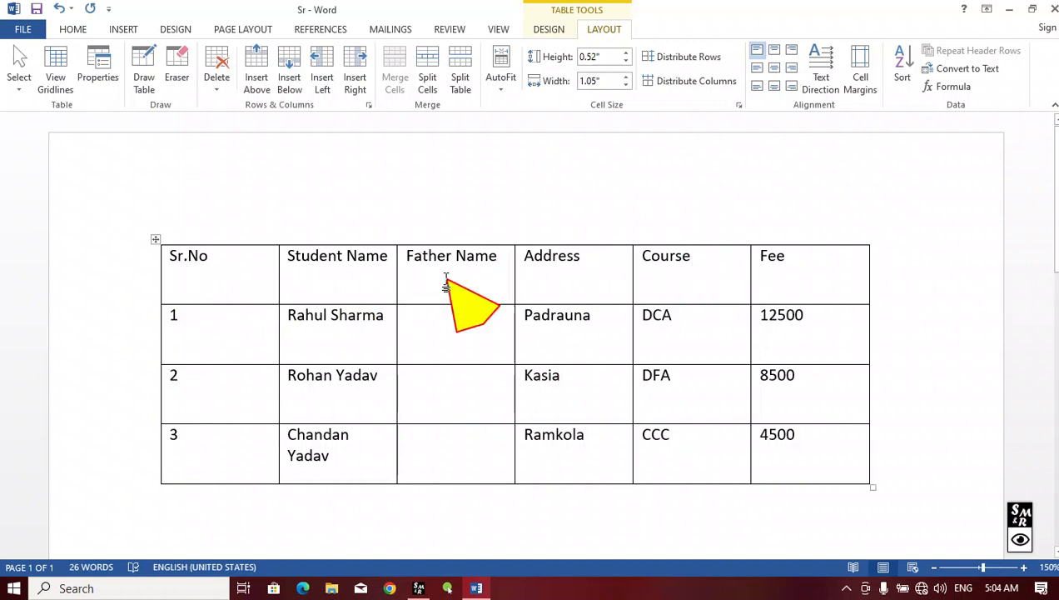
Step: Apply the different cell alignments to the header row one after another, finishing with Align Top Right
left_click_drag(171, 249, 797, 275)
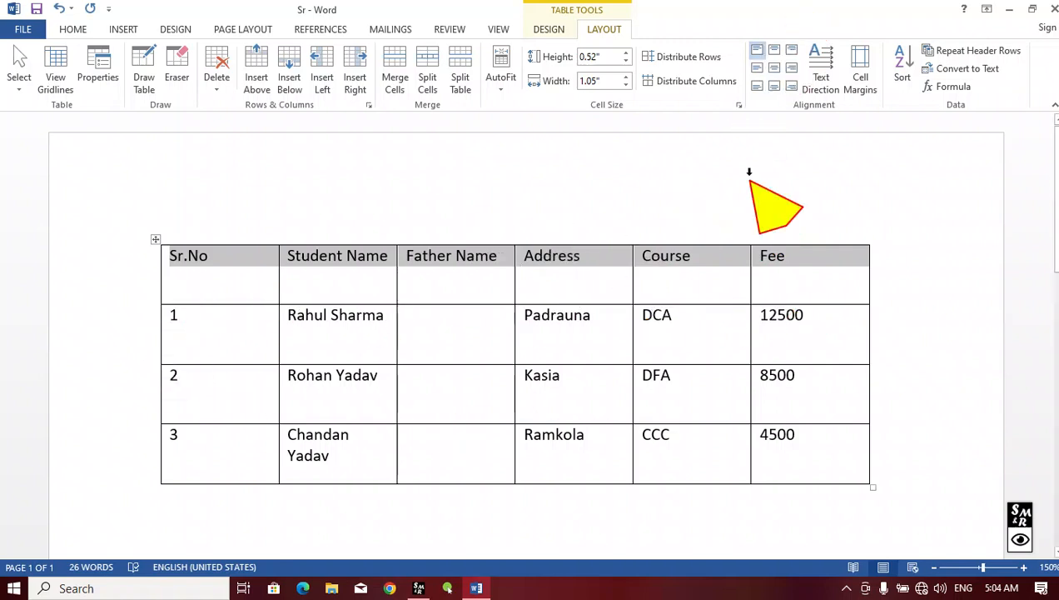
left_click(758, 67)
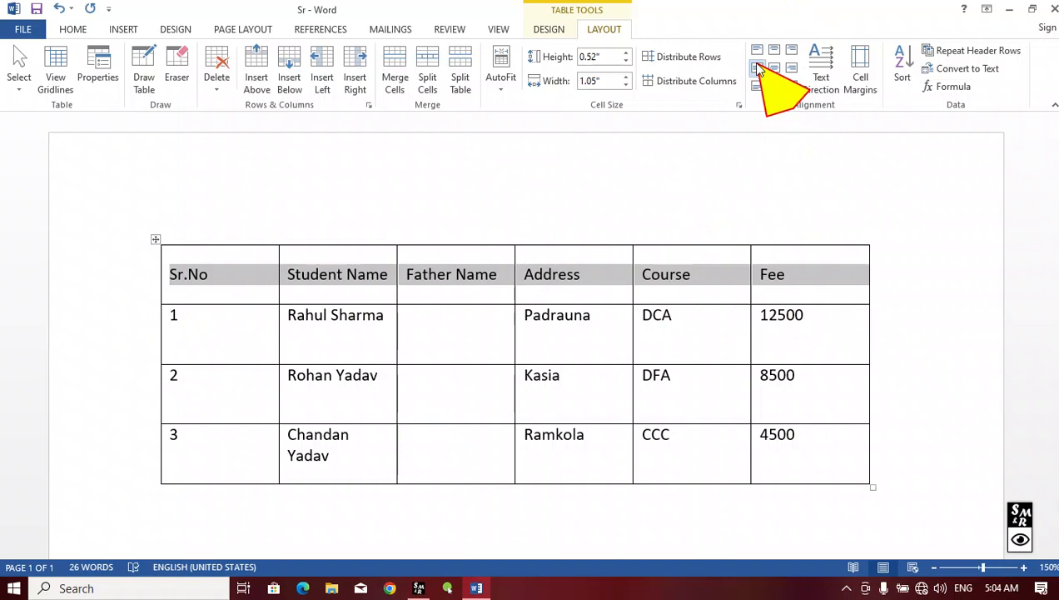
left_click(774, 69)
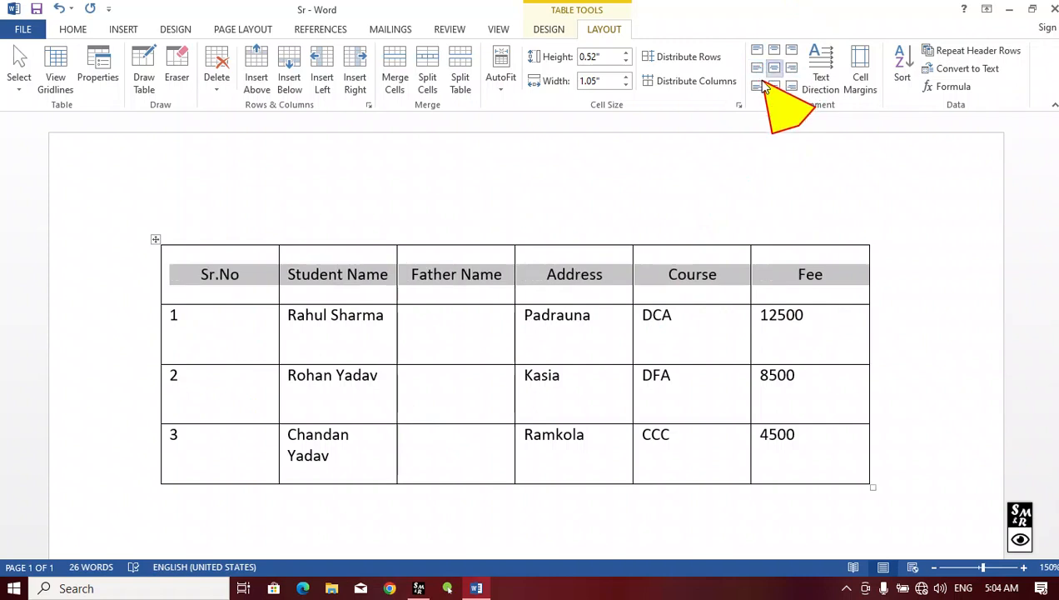
left_click(792, 69)
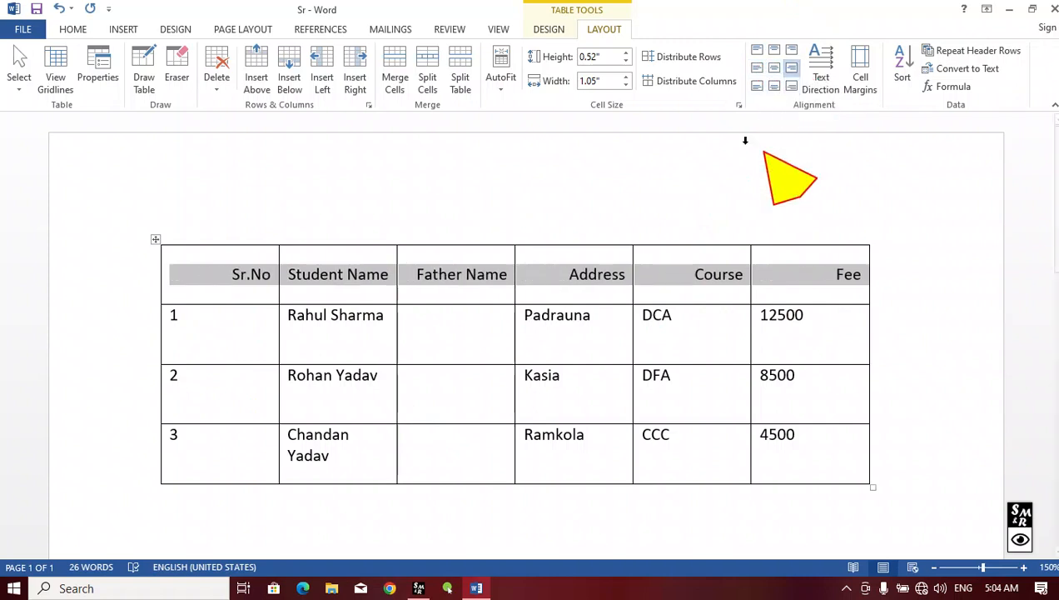
left_click(757, 87)
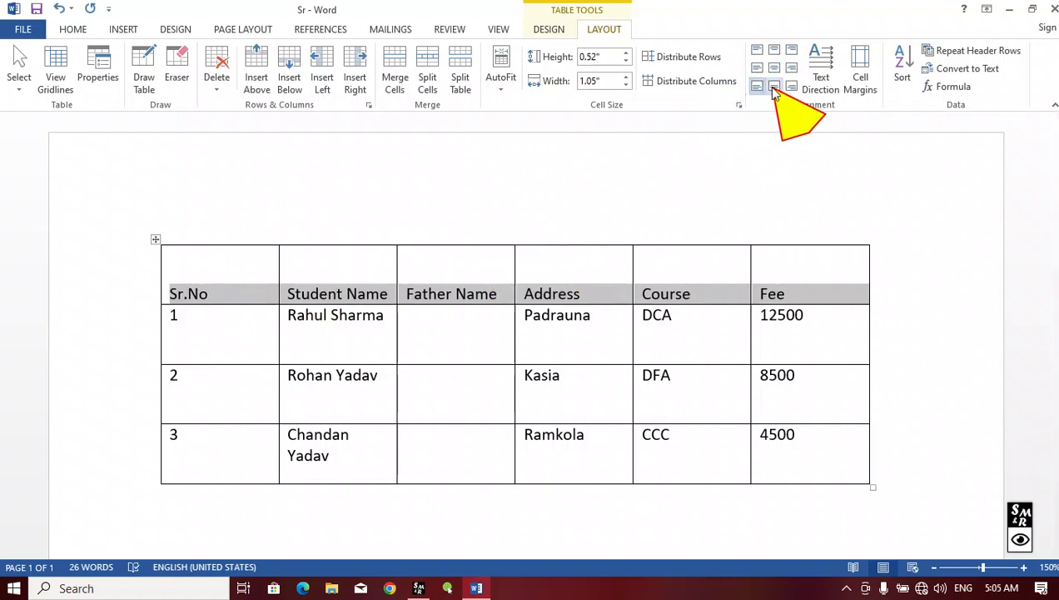
left_click(774, 87)
left_click(791, 87)
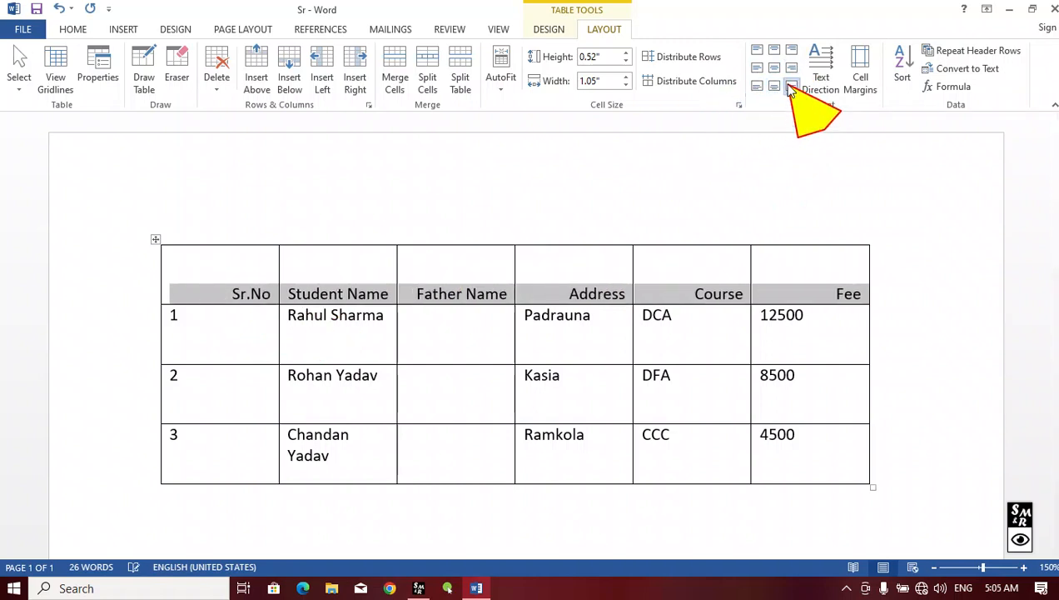
left_click(756, 70)
left_click(774, 69)
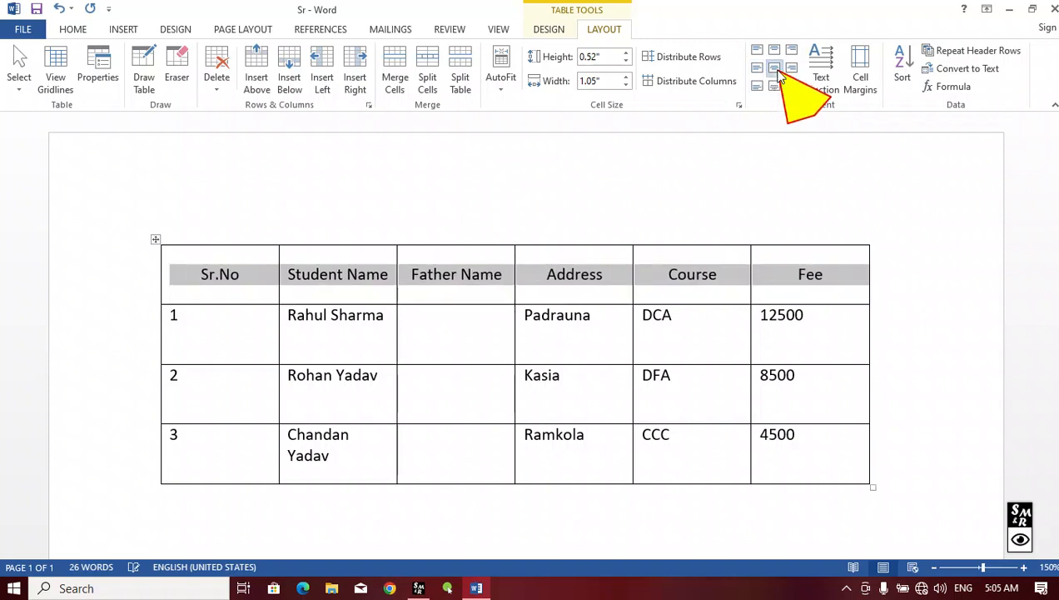
left_click(793, 69)
left_click(756, 50)
left_click(774, 50)
left_click(791, 50)
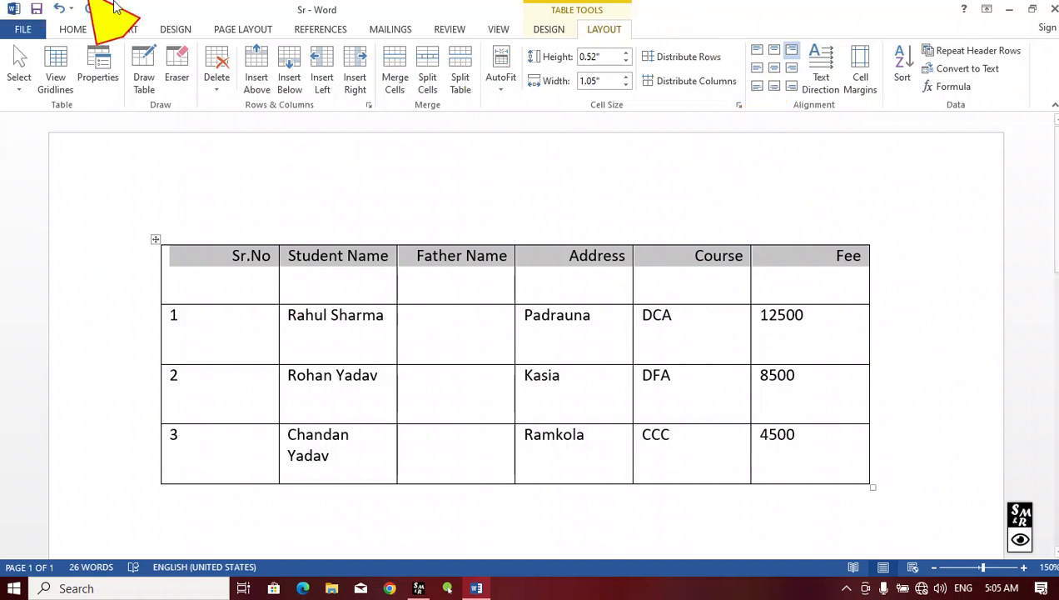
left_click(225, 326)
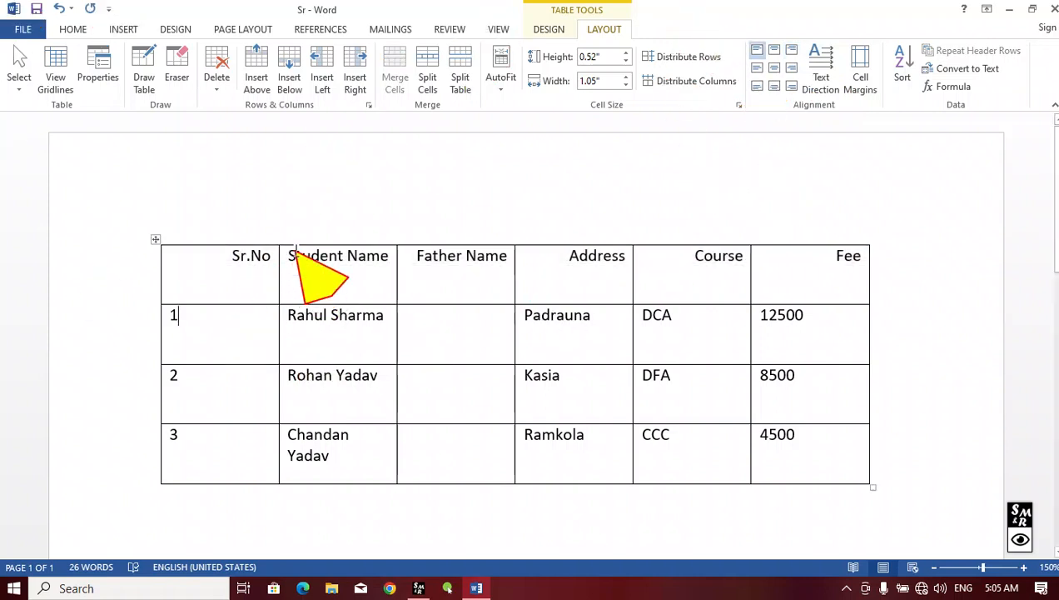
Step: Select the header row and cycle its text direction through the rotated orientations back to horizontal
double_click(289, 258)
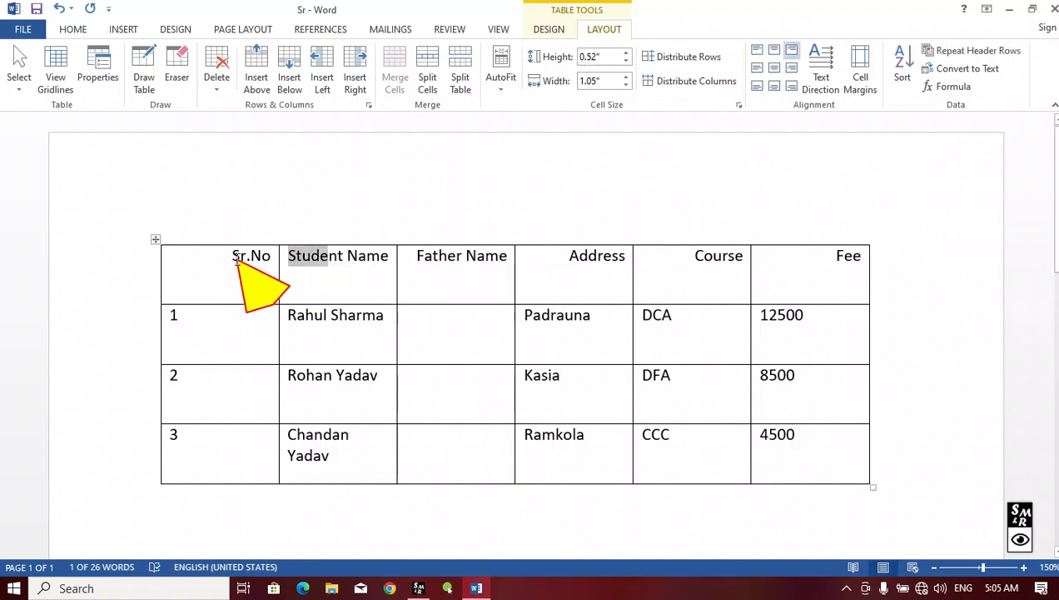
left_click_drag(234, 258, 837, 279)
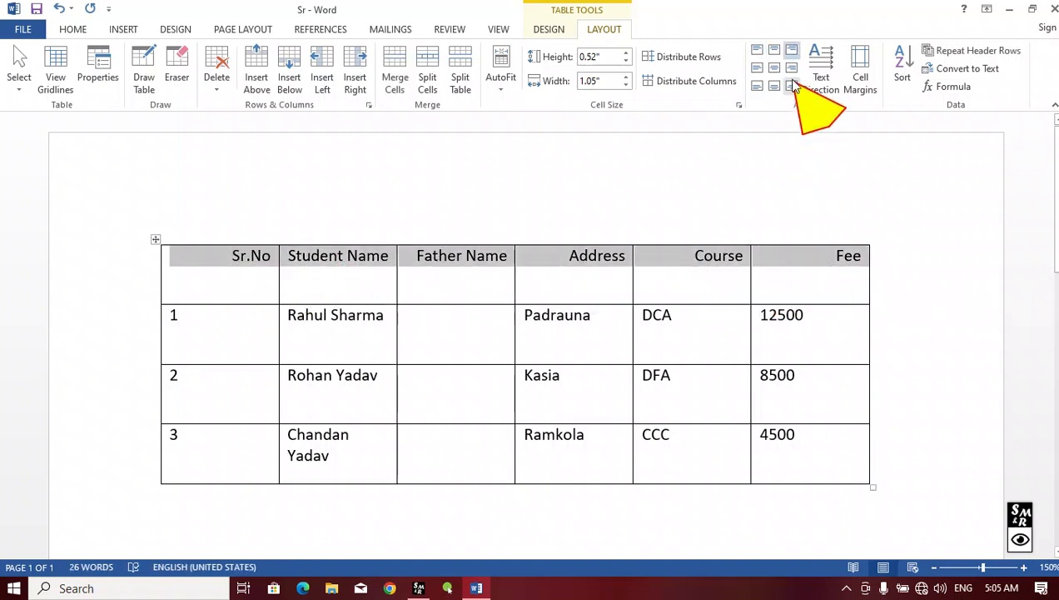
left_click(815, 58)
left_click(816, 59)
left_click(815, 59)
left_click(815, 58)
left_click(815, 59)
left_click(816, 58)
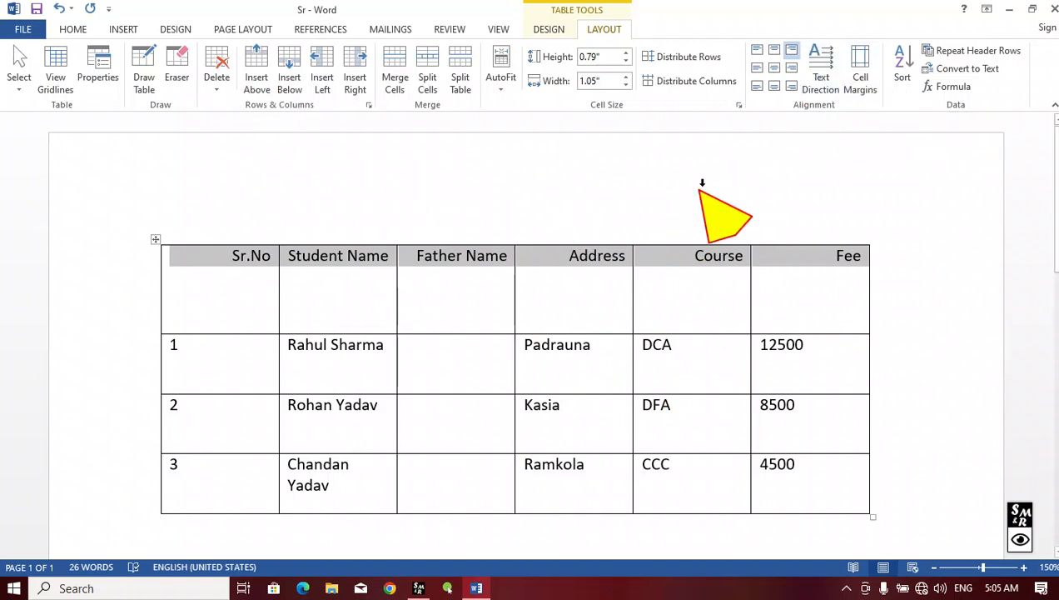
Step: Apply the table's cell margin options with automatic resizing to fit contents turned on, and undo the change
left_click(864, 72)
left_click_drag(466, 195, 605, 125)
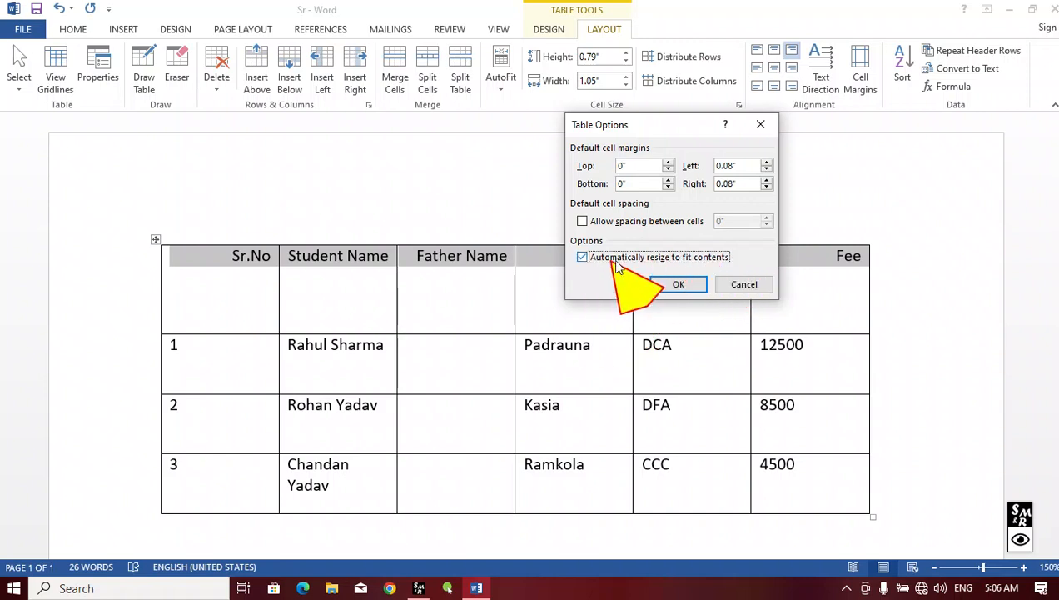
left_click(676, 284)
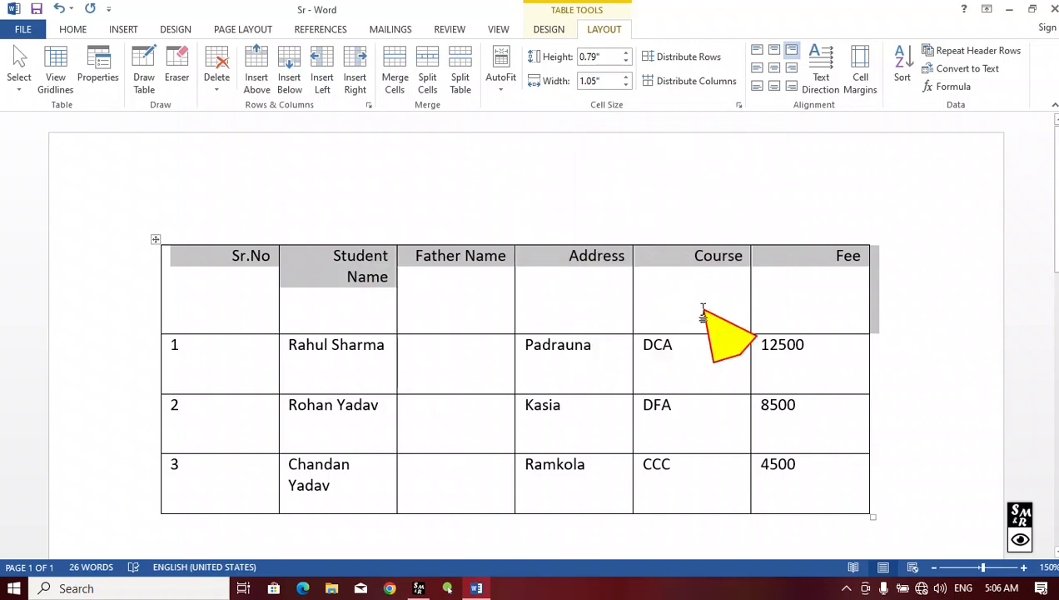
left_click(555, 313)
key("ctrl+z")
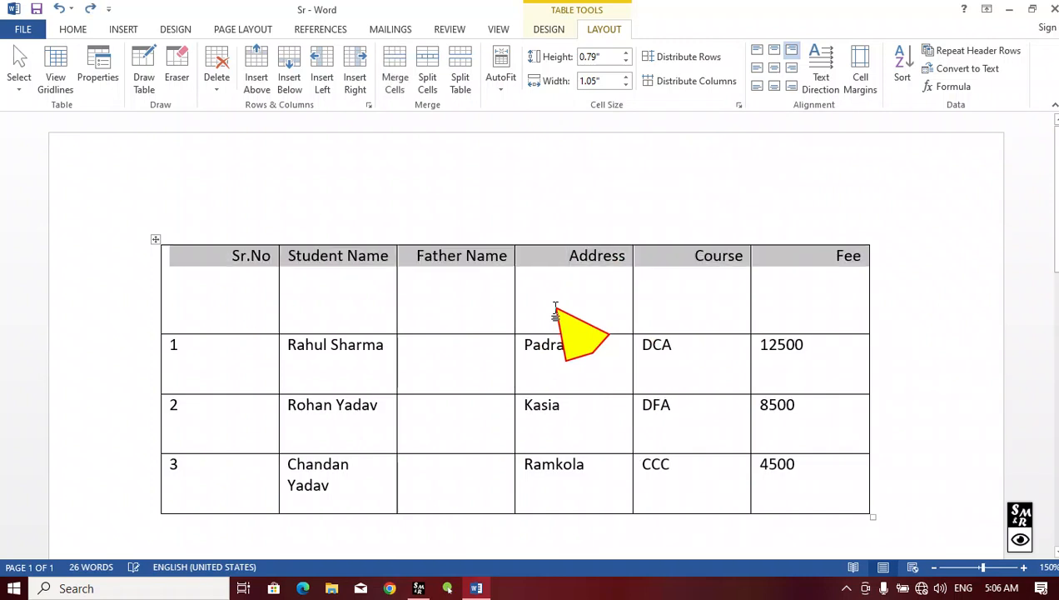
left_click(670, 305)
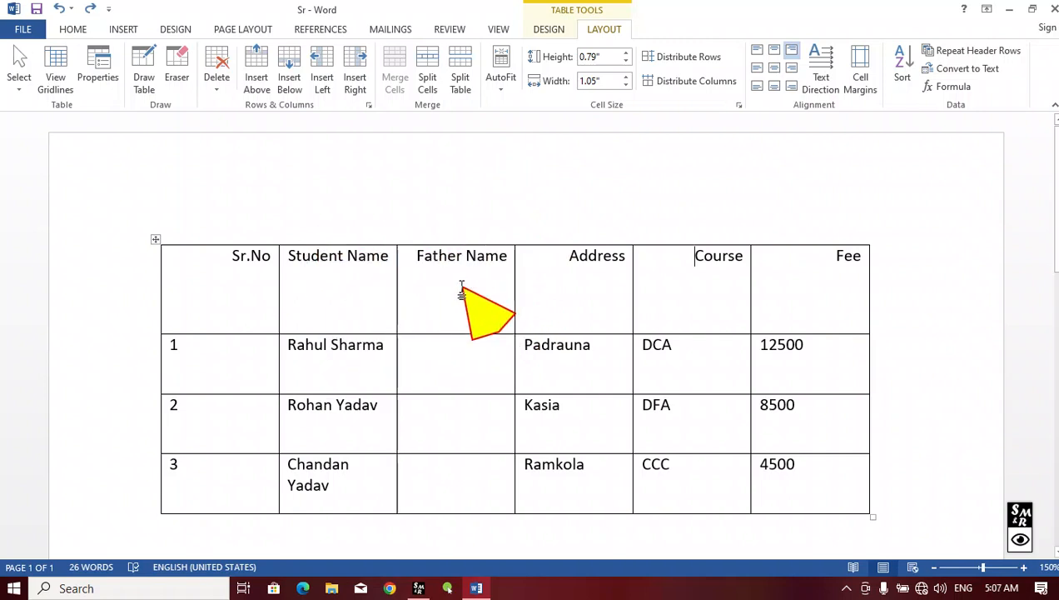
left_click_drag(1029, 515, 925, 474)
left_click(922, 478)
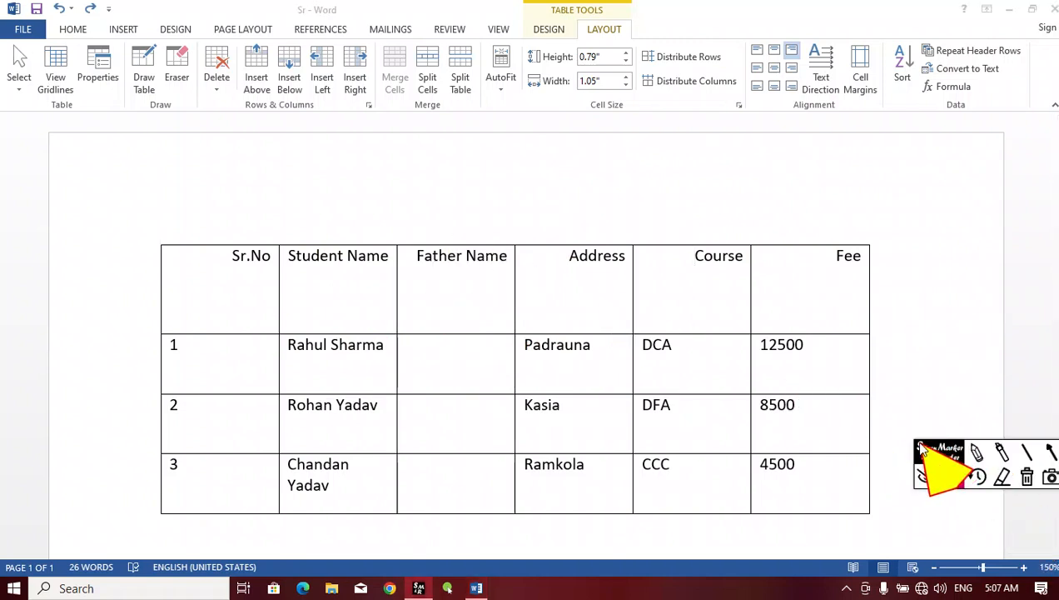
left_click(922, 454)
left_click(951, 482)
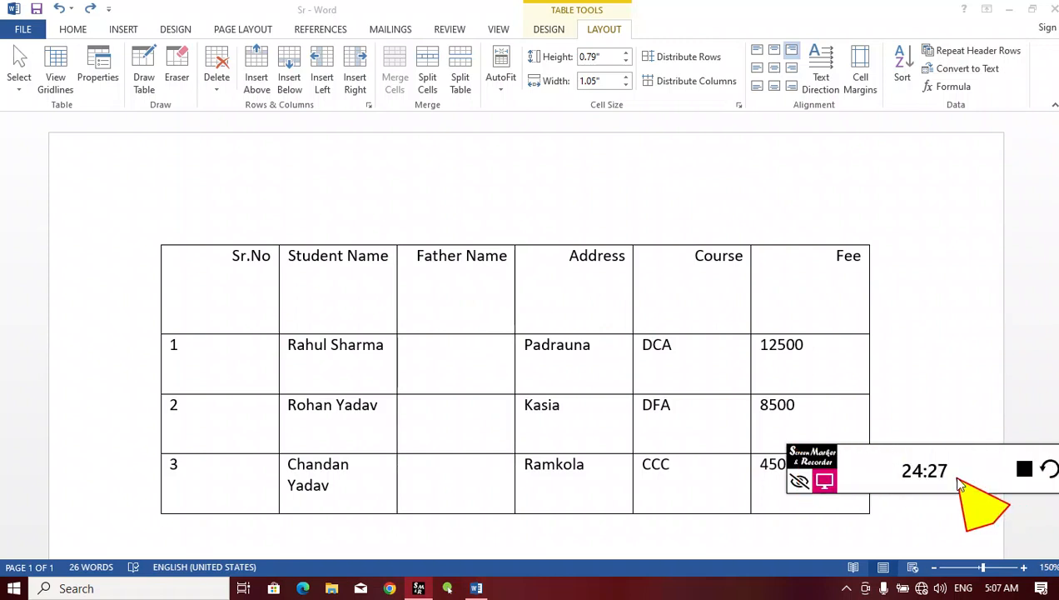